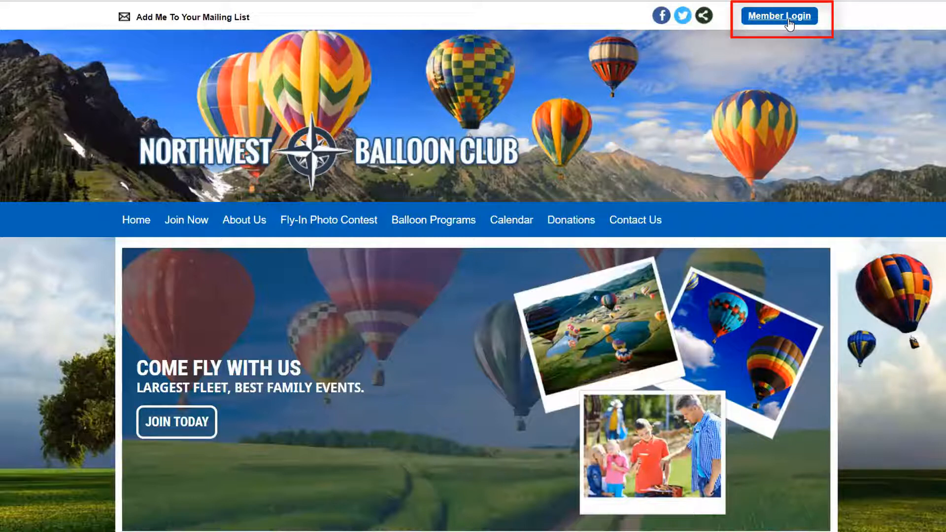
- Review the club's donation funds and open the contribution form for the Fly-In Hosting fund
left_click(579, 224)
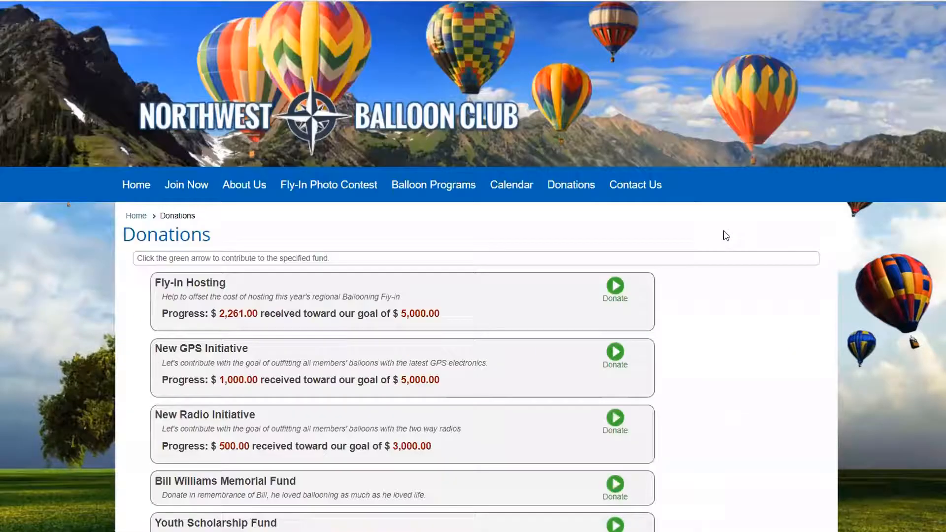
scroll(725, 234, "down", 3)
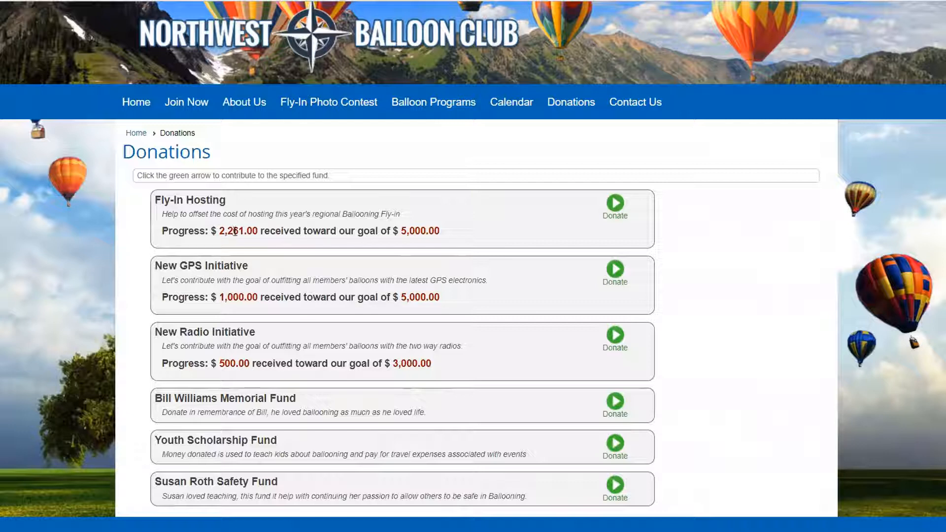
left_click_drag(401, 230, 438, 231)
left_click(459, 234)
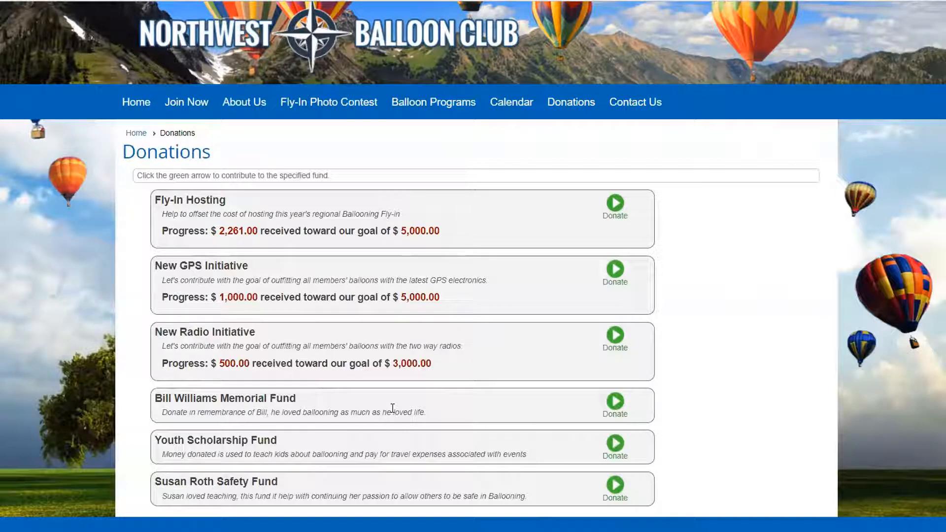
left_click(615, 203)
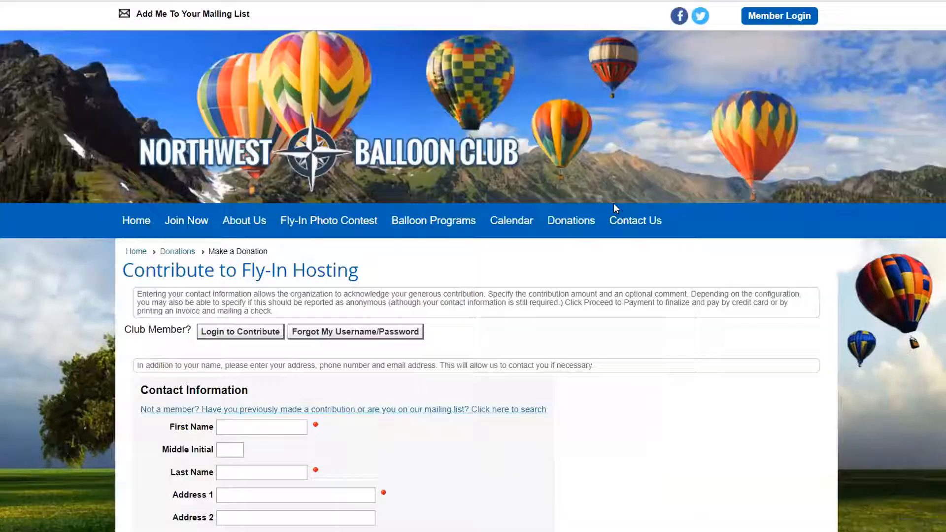
scroll(607, 231, "down", 4)
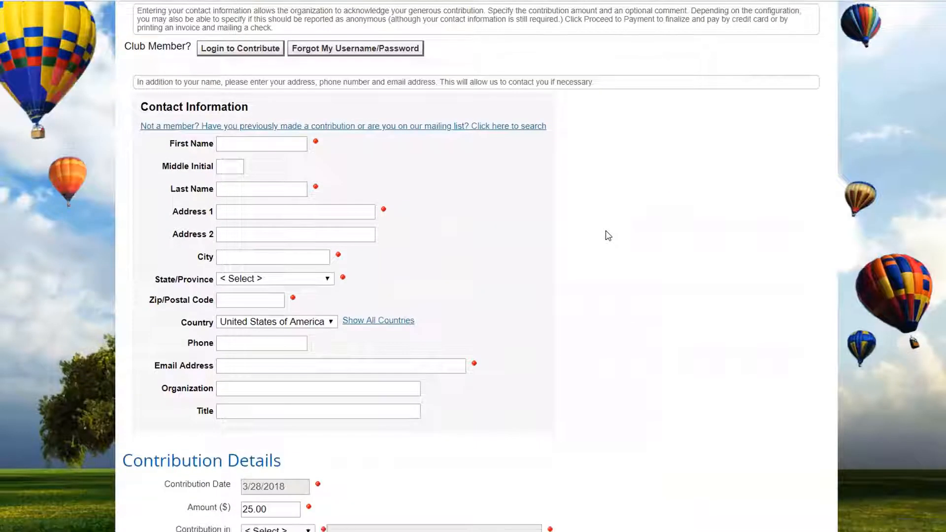
scroll(607, 236, "up", 1)
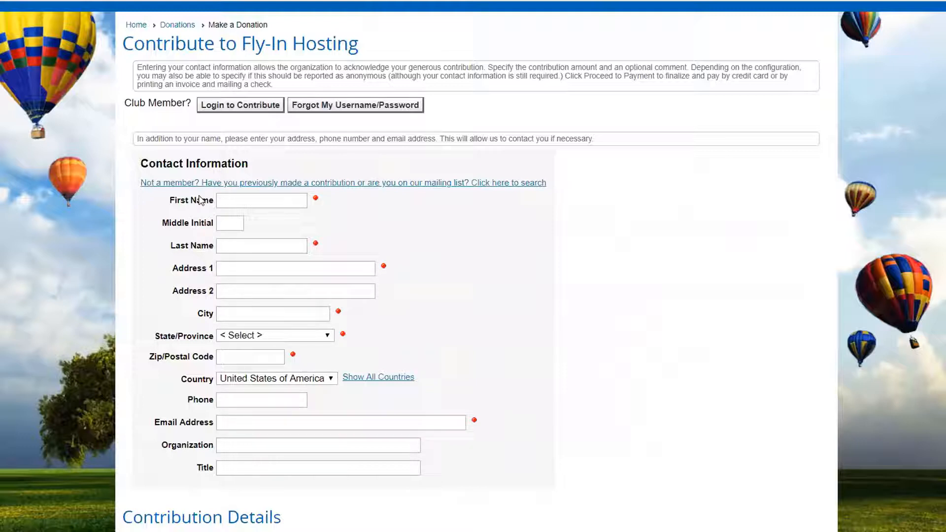
- Look up the previous contributor's record by e-mail address and first name to fill in the contact information
left_click(358, 183)
left_click(236, 167)
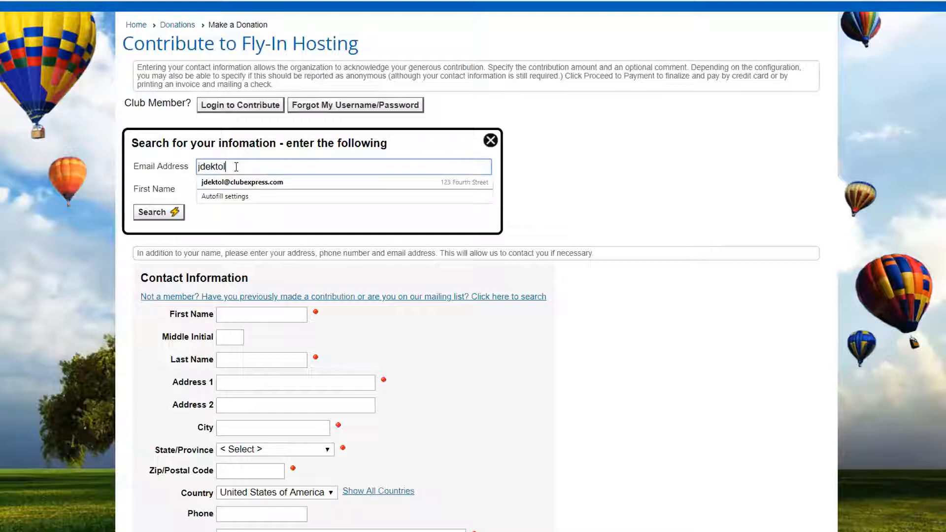
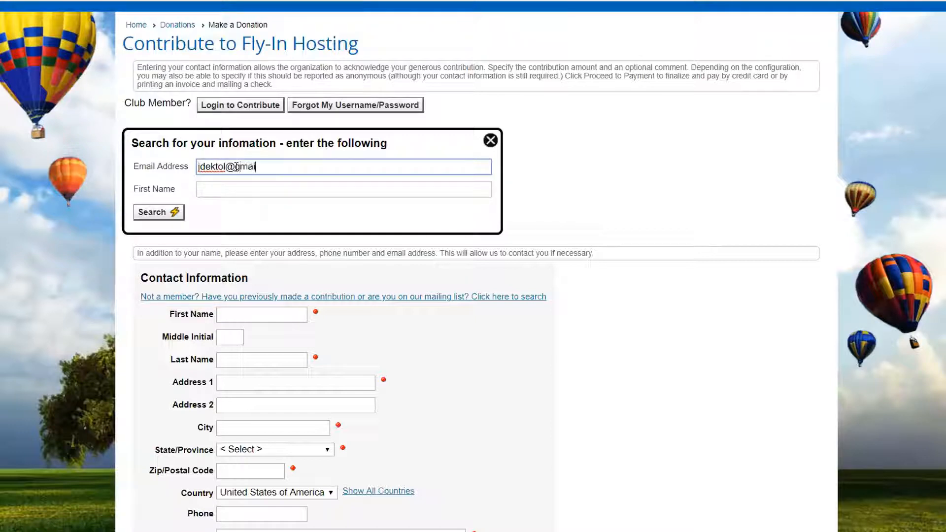
left_click(238, 187)
type("John")
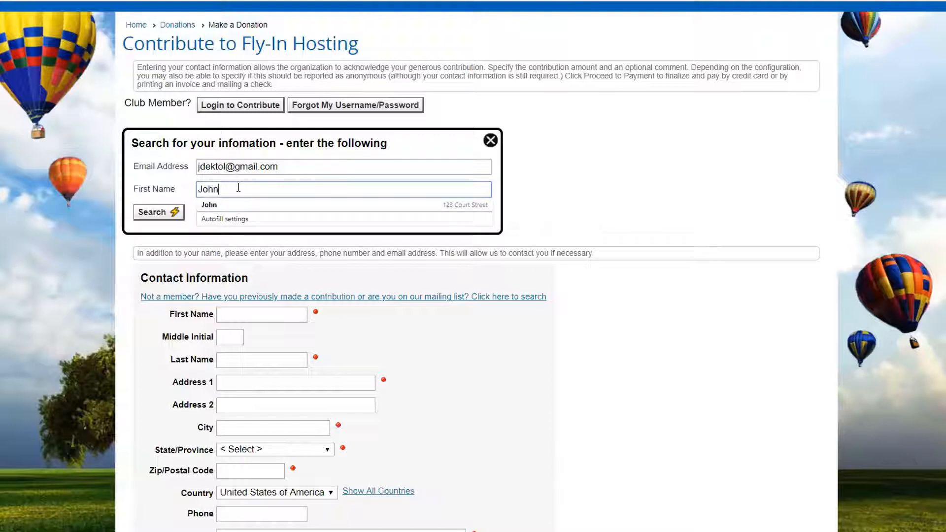
left_click(155, 212)
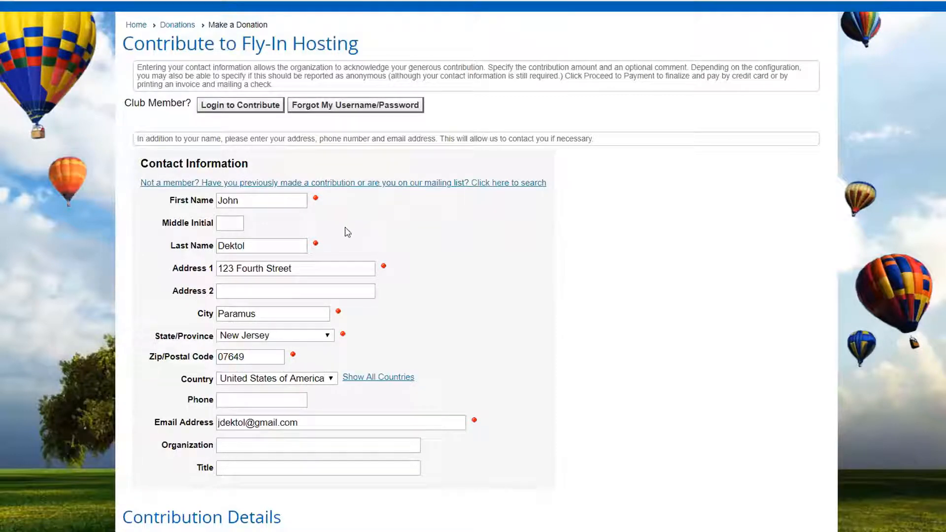
- Review the contribution details, notification and matching gift sections of the non-member donation form
scroll(484, 218, "down", 1)
scroll(459, 251, "down", 4)
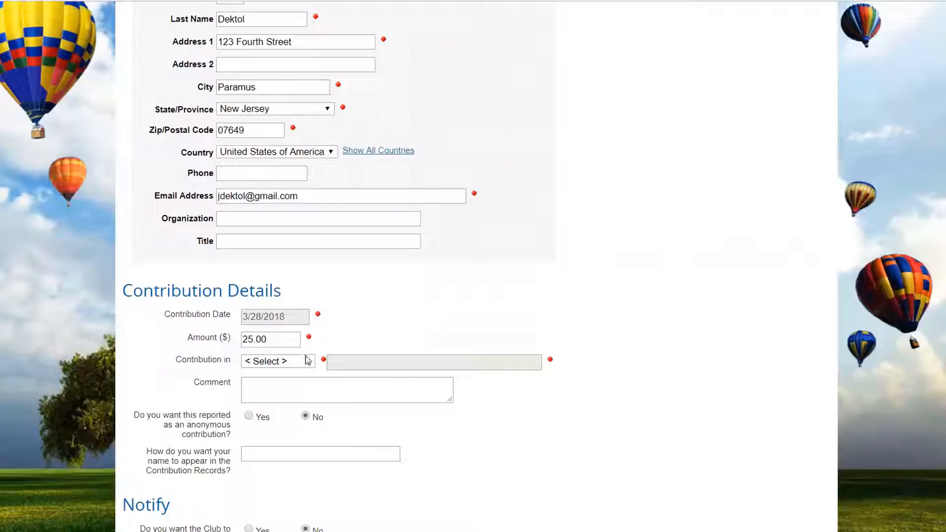
scroll(426, 289, "down", 1)
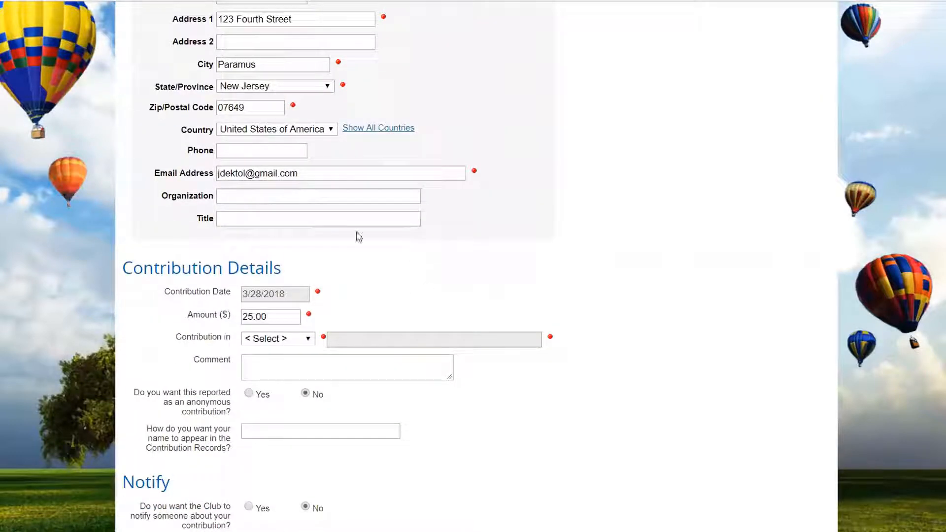
scroll(357, 236, "down", 3)
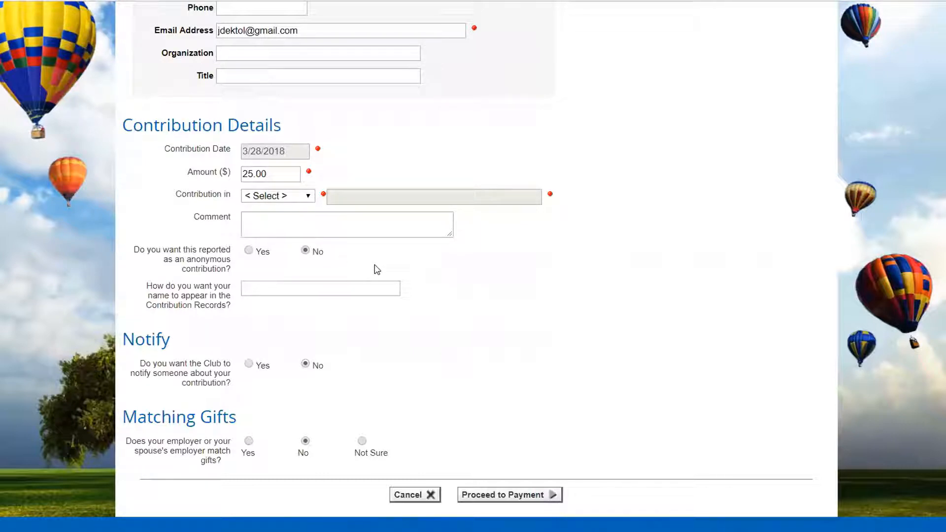
scroll(628, 325, "up", 10)
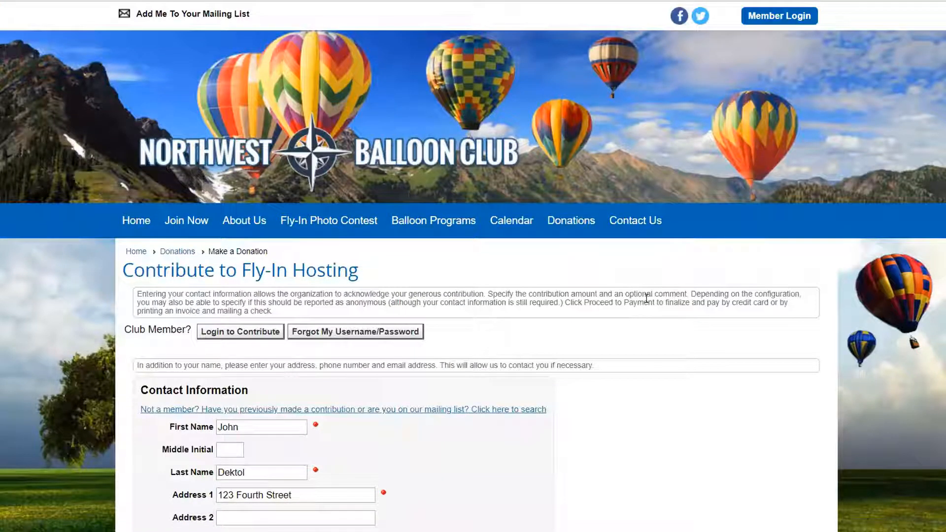
- Log in to the club site as a member with the user name and account password
left_click(775, 18)
left_click_drag(243, 333, 127, 332)
type("admin")
left_click_drag(228, 348, 160, 352)
type("••••••••")
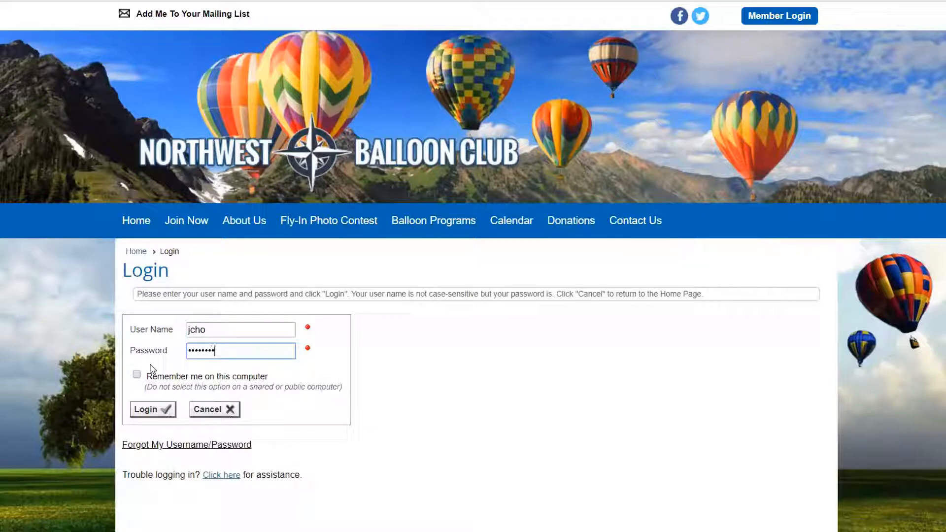
left_click(153, 413)
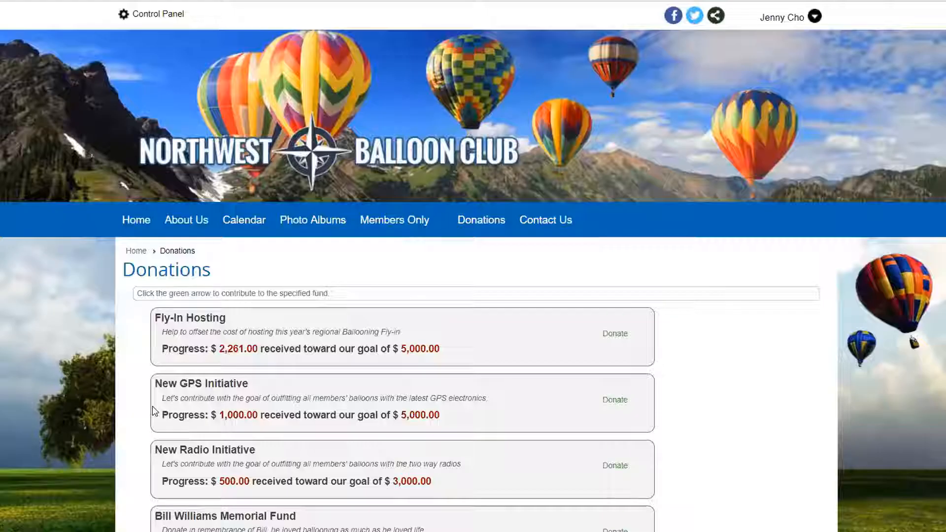
- Open the member contribution form for the Fly-In Hosting fund and set the amount to 99.00
mouse_move(800, 21)
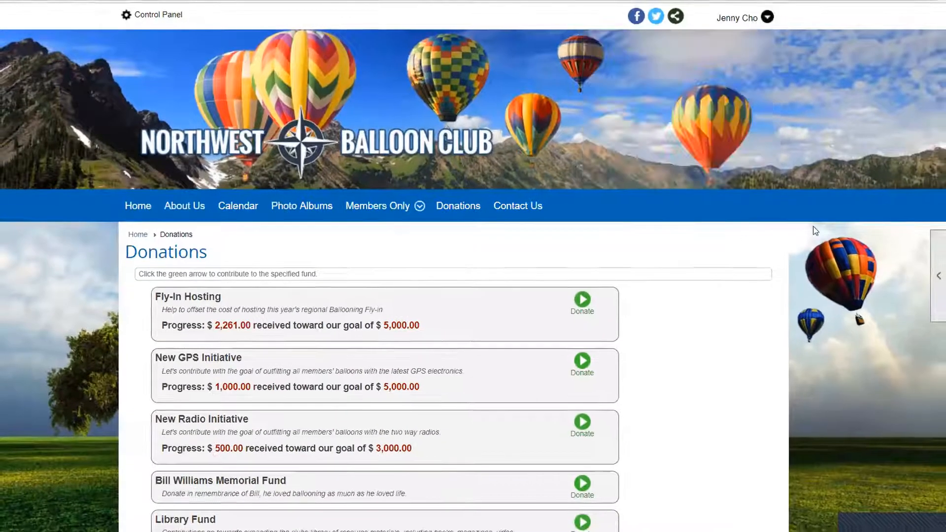
scroll(708, 242, "down", 5)
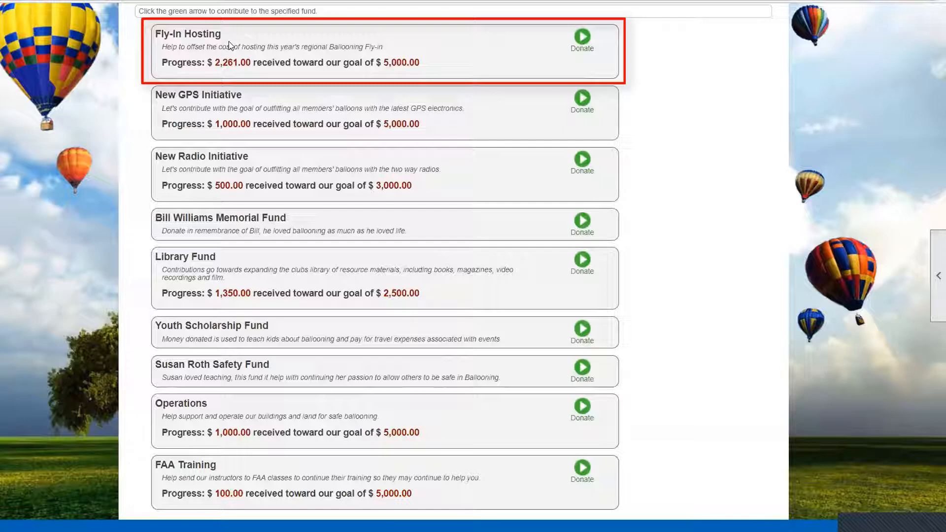
left_click(582, 37)
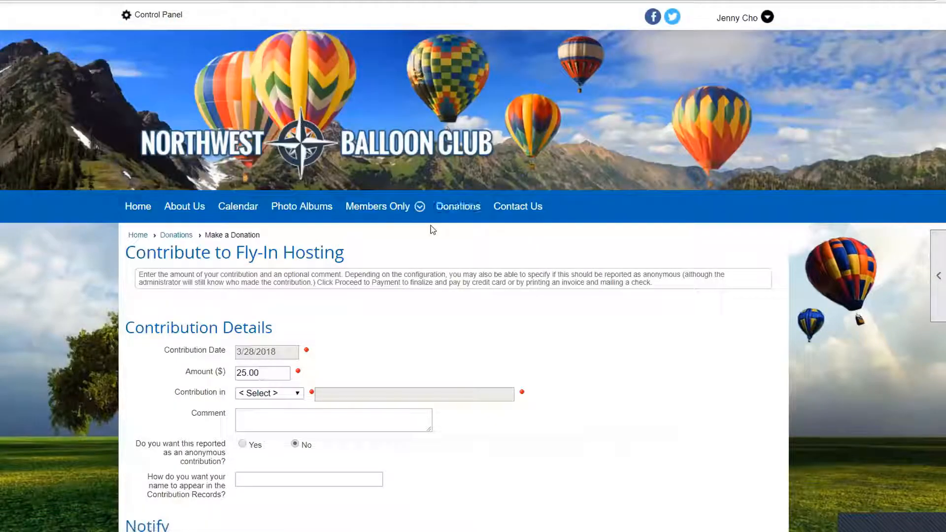
scroll(429, 228, "down", 5)
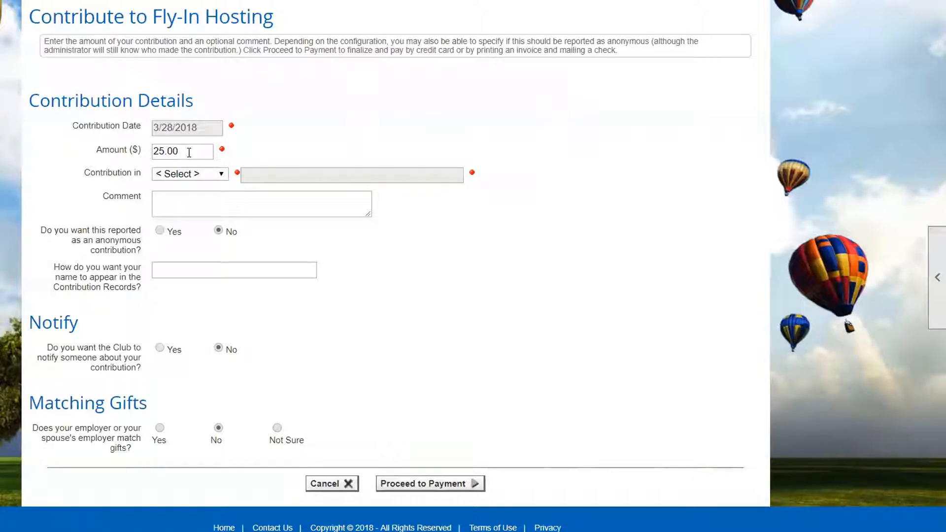
left_click_drag(165, 153, 151, 152)
type("99")
- Open the help for the donation screen, read its field explanations and close it
mouse_move(935, 277)
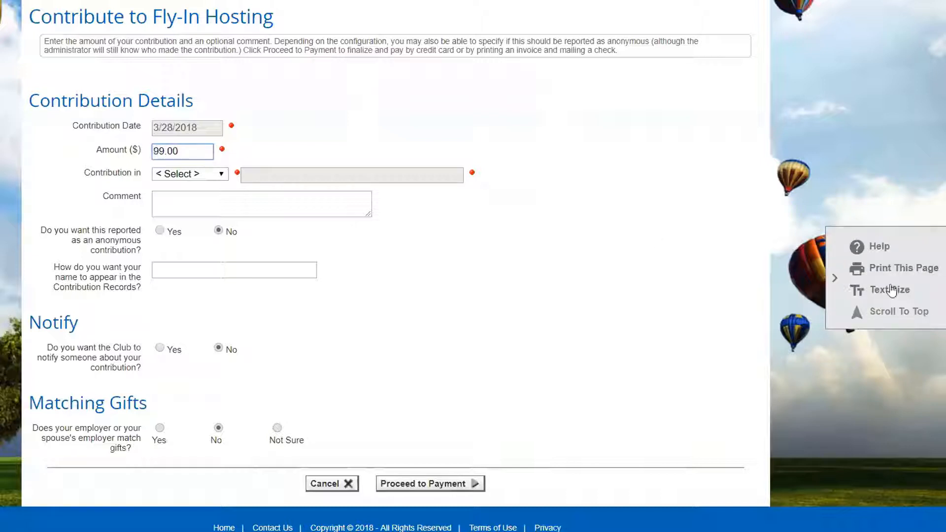
left_click(878, 250)
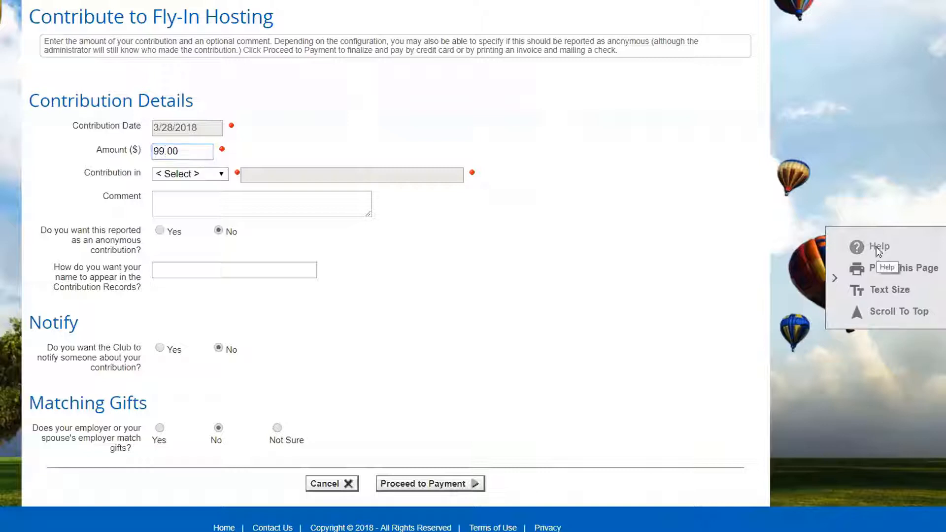
left_click_drag(491, 40, 635, 35)
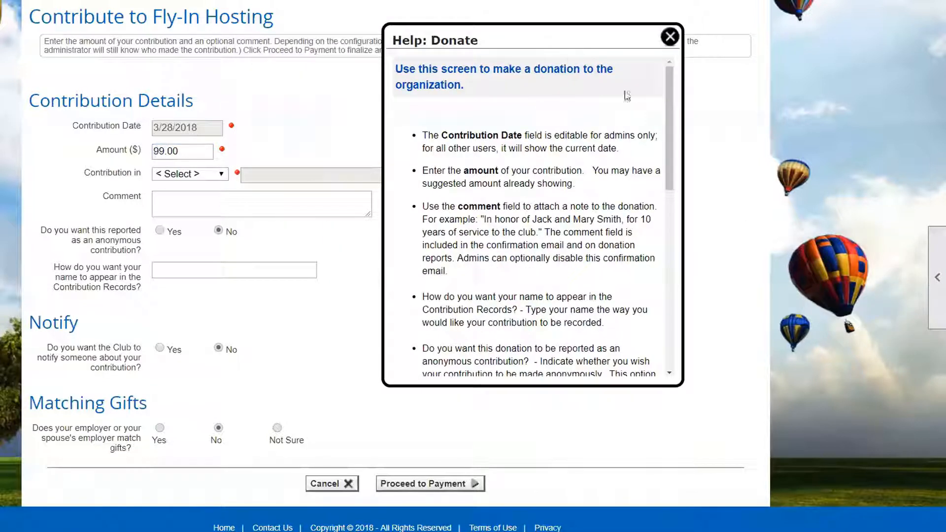
scroll(673, 123, "down", 2)
left_click_drag(672, 122, 614, 133)
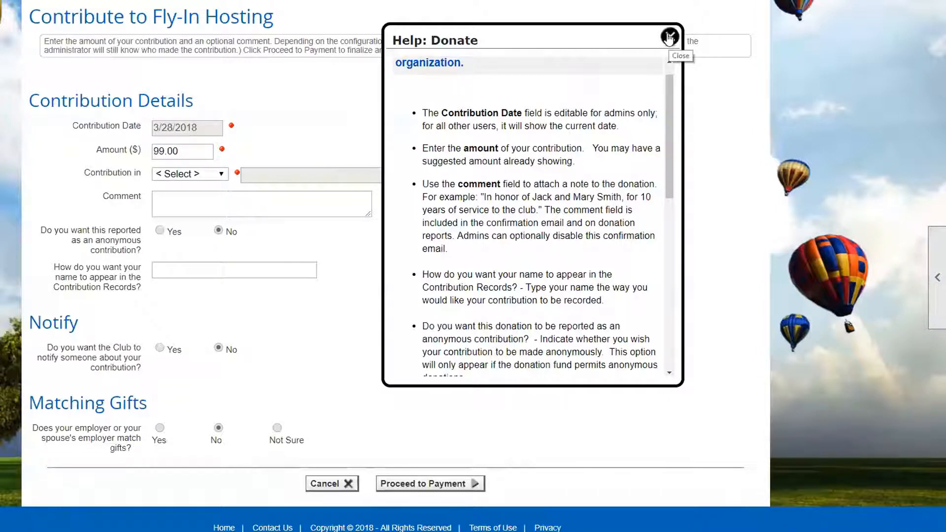
left_click(669, 37)
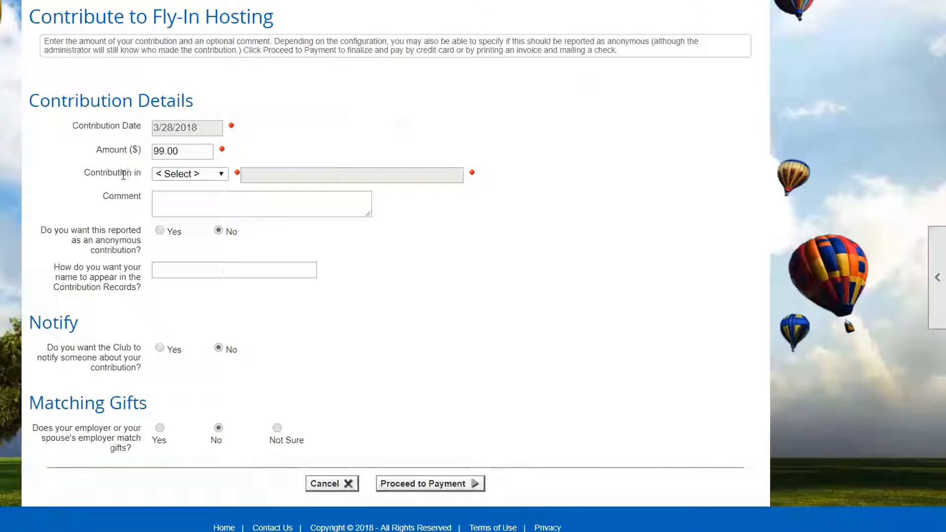
- Designate the contribution as "thanks to" and enter the full name of the person being thanked
left_click(221, 174)
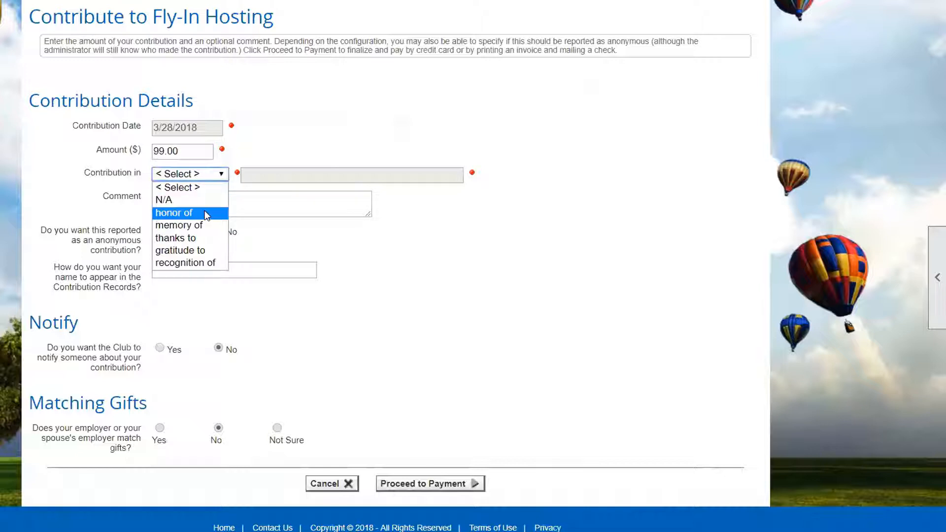
left_click(194, 239)
left_click(246, 176)
type("Joh")
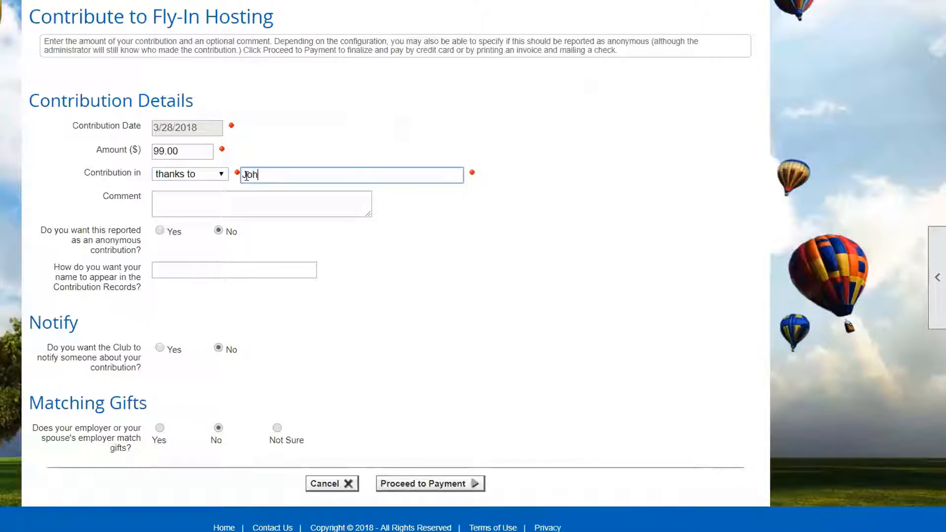
type("n Smith")
- Add the comment "Looking forward to this year's event" to the contribution
left_click(166, 200)
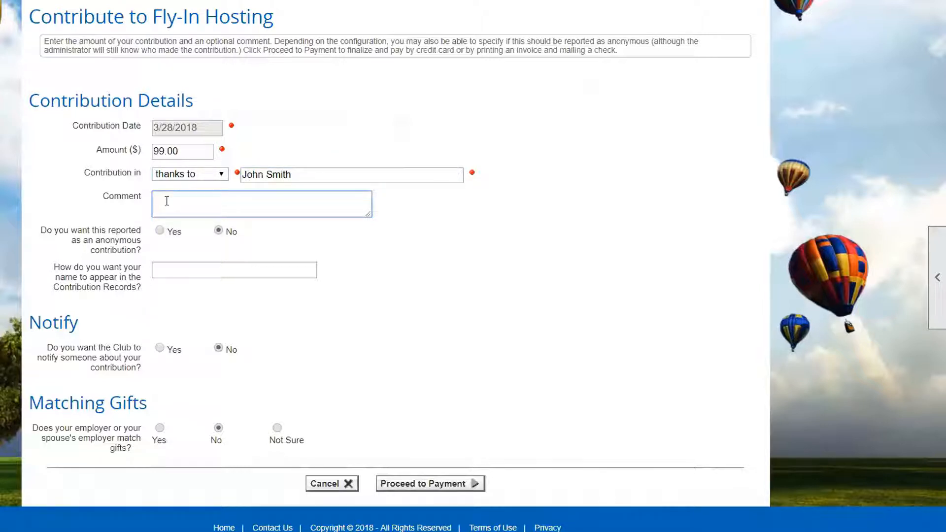
type("Looking forward to this year")
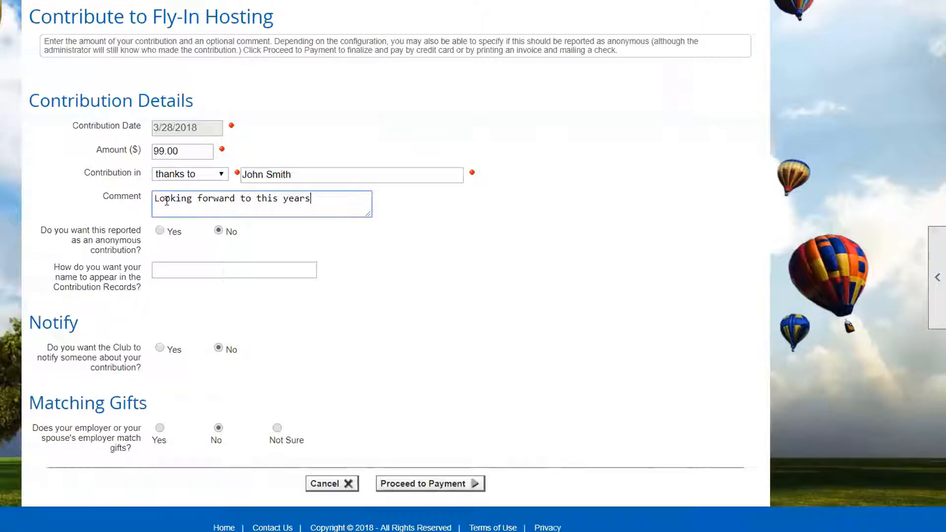
type(" 's event")
- Enter the donor's first name and last initial as the name for the contribution records
left_click(160, 271)
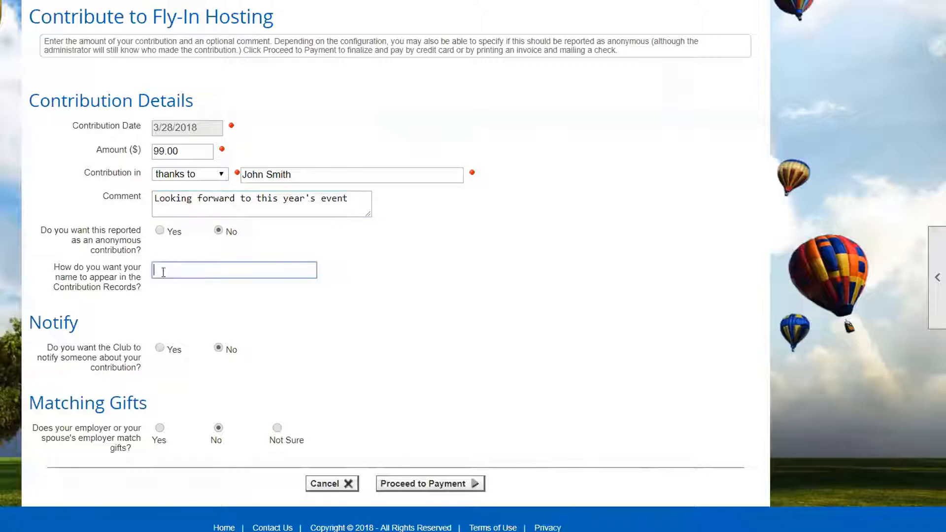
left_click(163, 230)
left_click(218, 268)
type("Jenny")
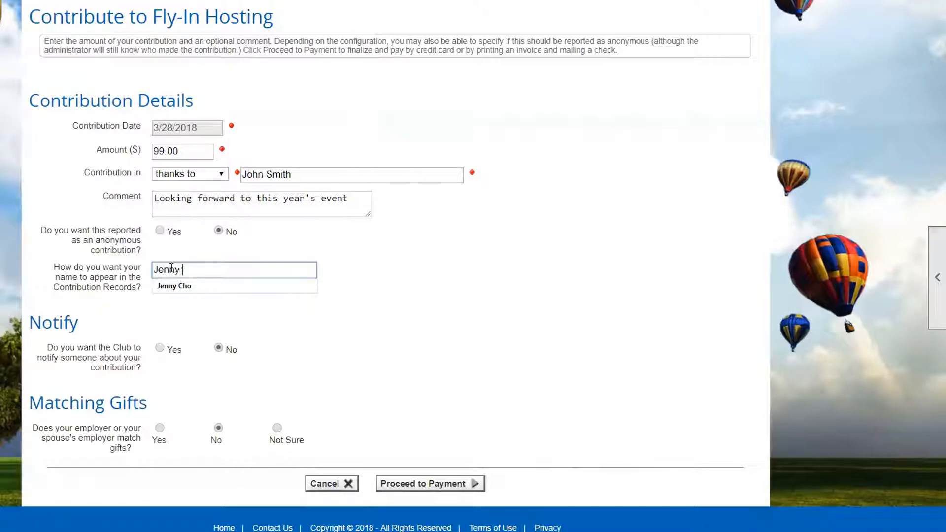
type(" C.")
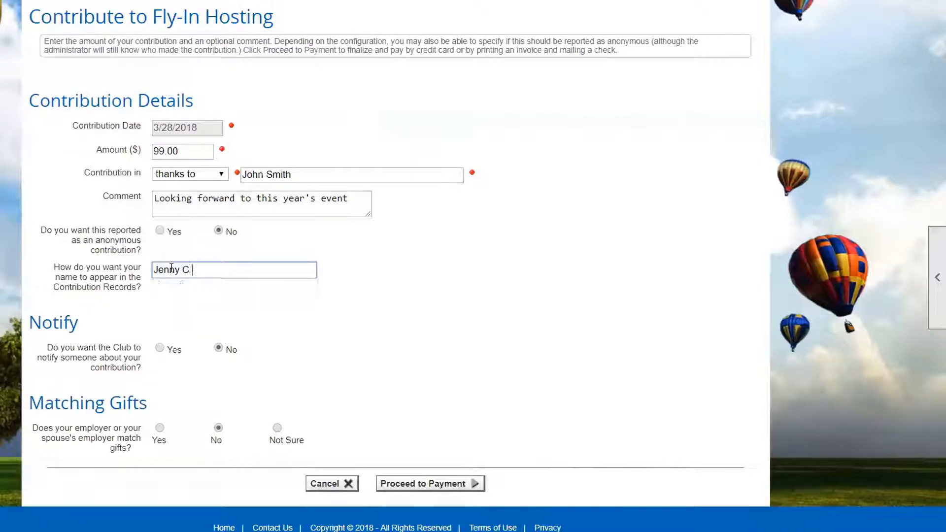
key("BackSpace")
key("BackSpace")
left_click(161, 348)
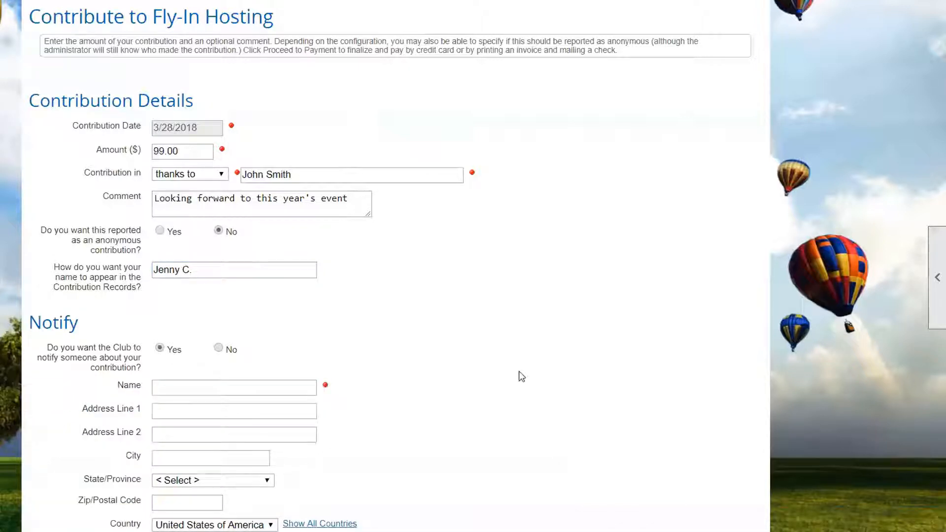
scroll(519, 374, "down", 3)
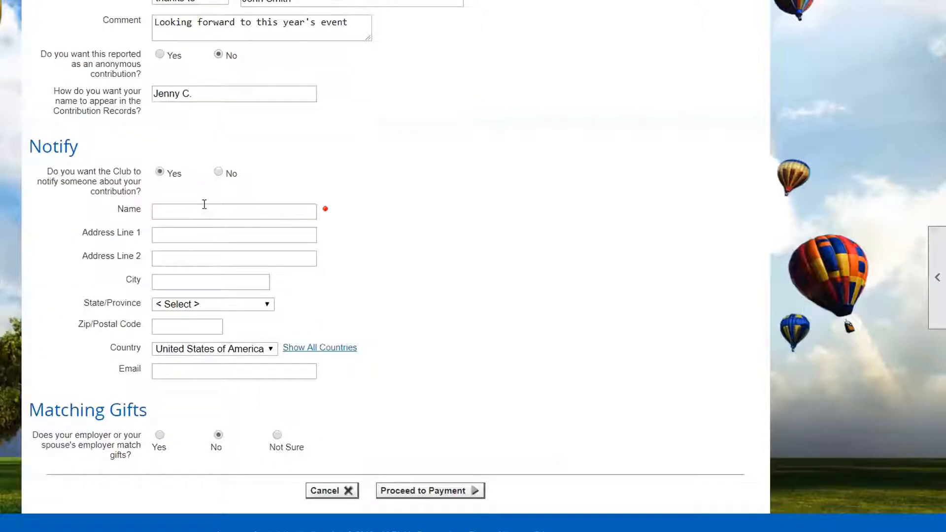
left_click(203, 213)
left_click(218, 173)
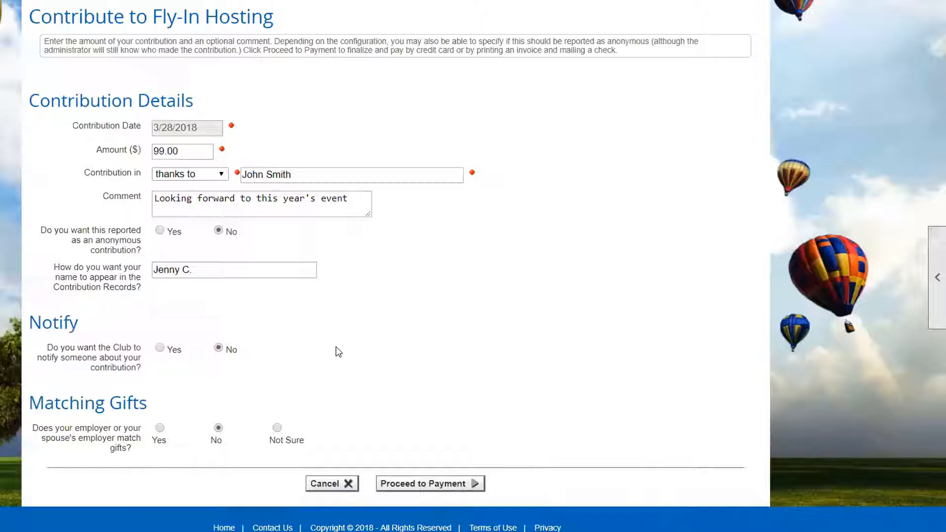
- Try the employer matching-gift option with both form-mailing answers, and set matching gifts back to No
left_click(160, 428)
scroll(207, 419, "down", 3)
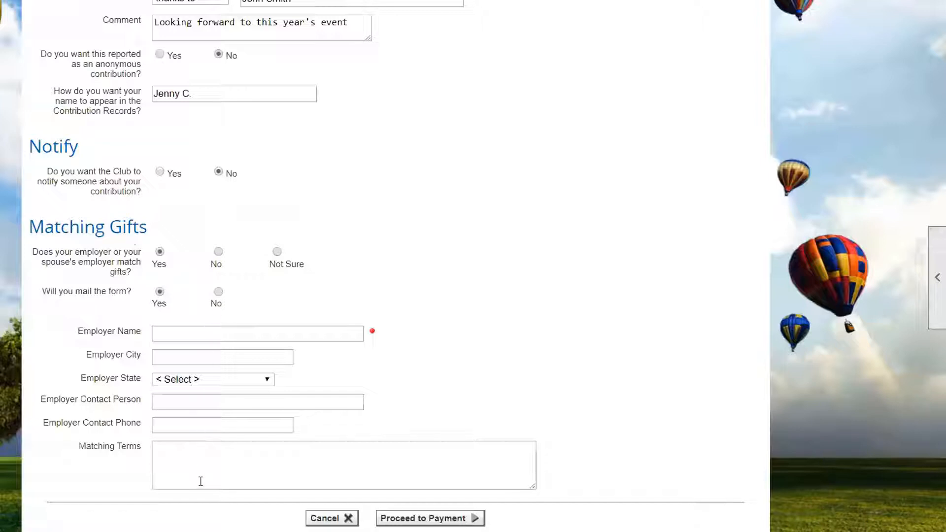
left_click(218, 292)
left_click(160, 292)
left_click(218, 252)
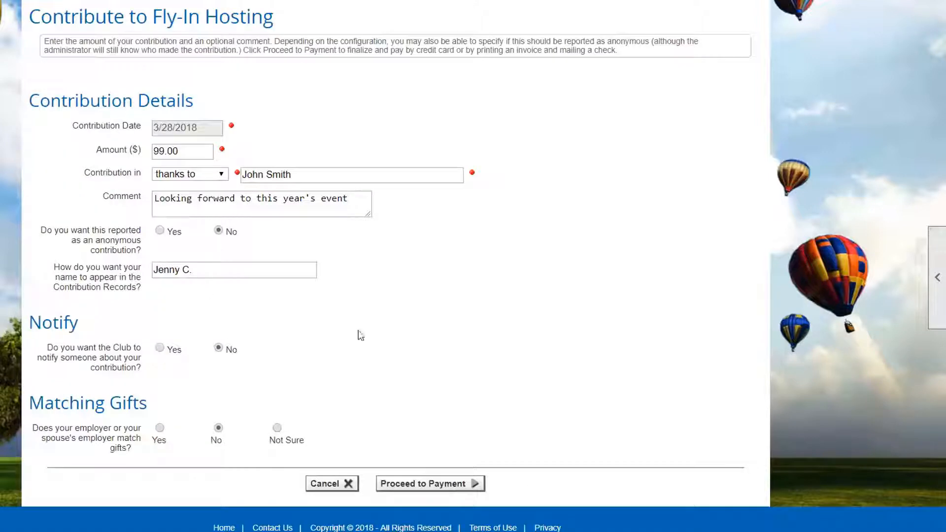
- Proceed to payment for the Fly-In Hosting contribution and dismiss the pending payment notice
left_click(417, 483)
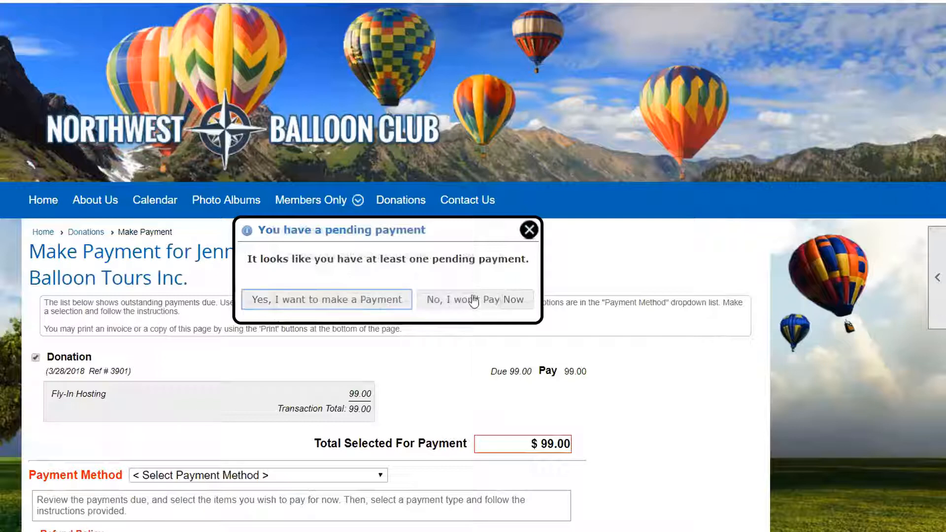
left_click(529, 230)
scroll(449, 407, "down", 1)
scroll(449, 407, "down", 2)
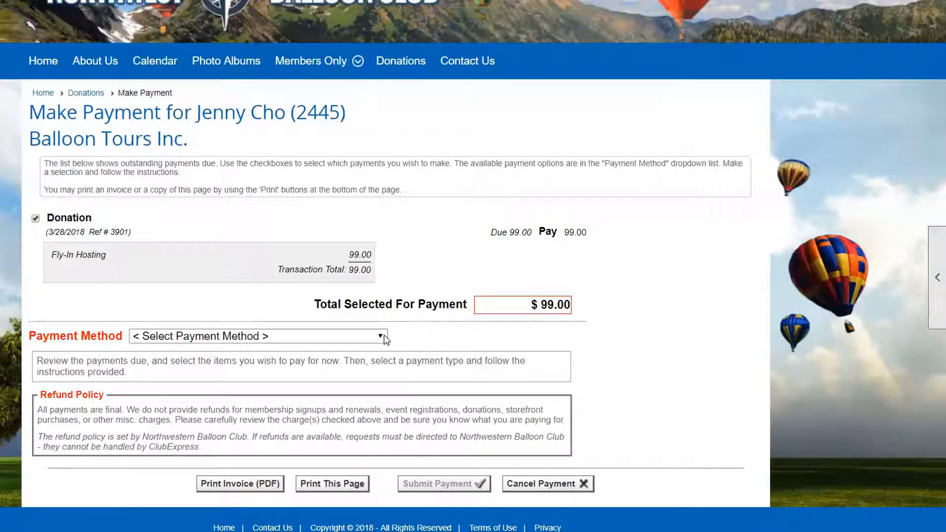
- Review the payment methods available for the donation without choosing one
left_click(384, 335)
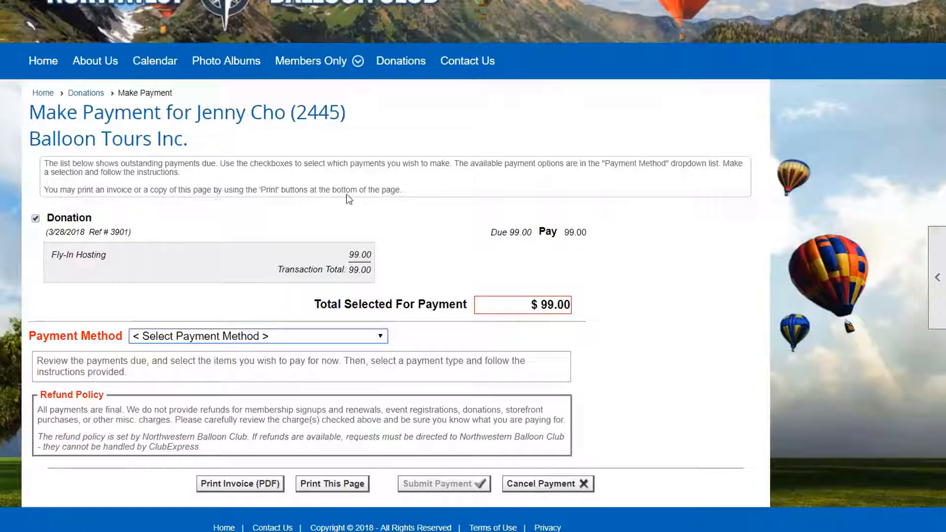
left_click(382, 338)
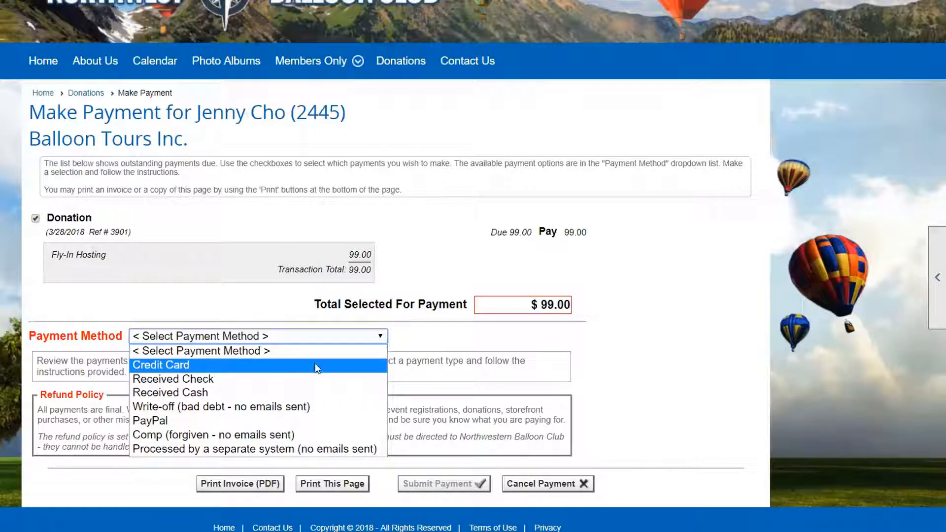
left_click(635, 336)
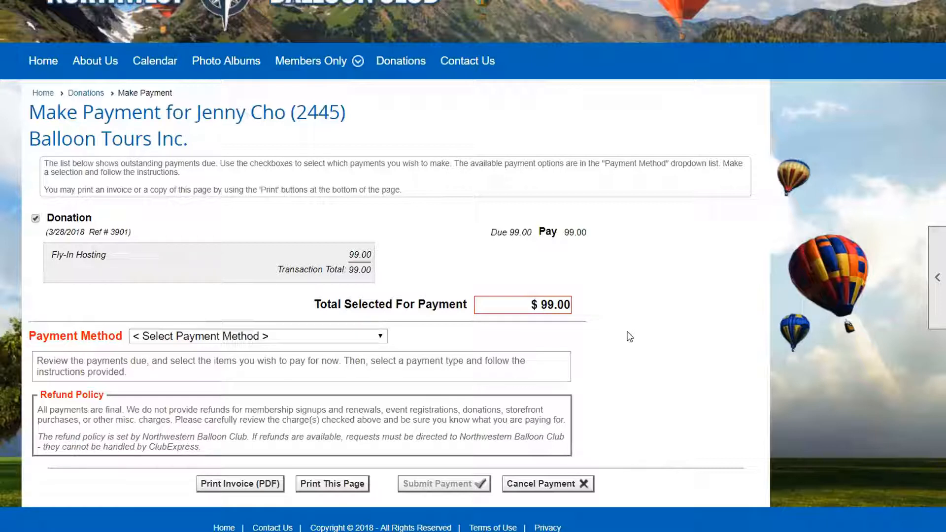
left_click(380, 337)
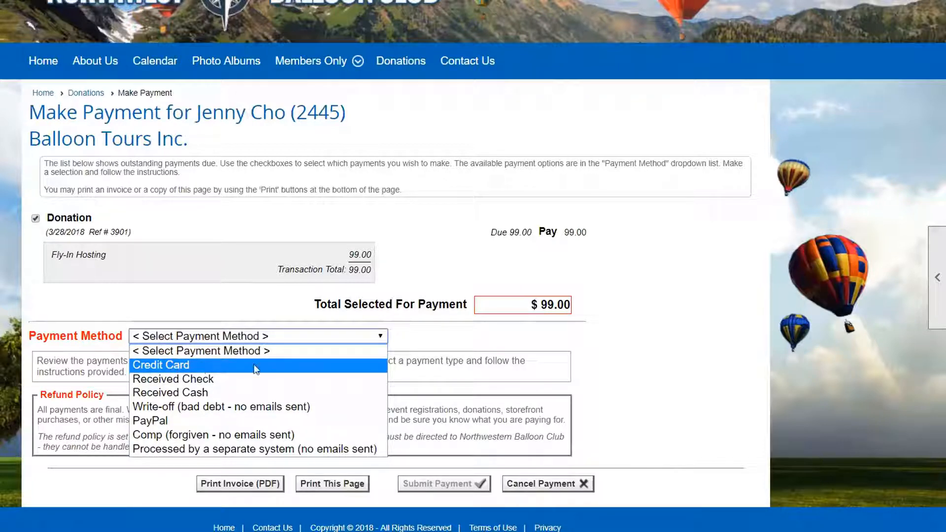
left_click(435, 350)
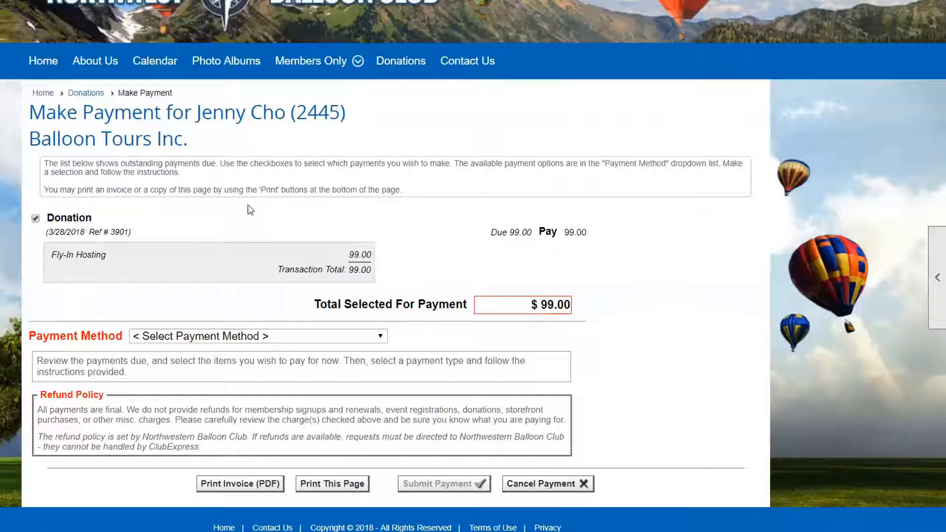
- Cancel the payment for the donation and dismiss the resulting message
left_click(556, 486)
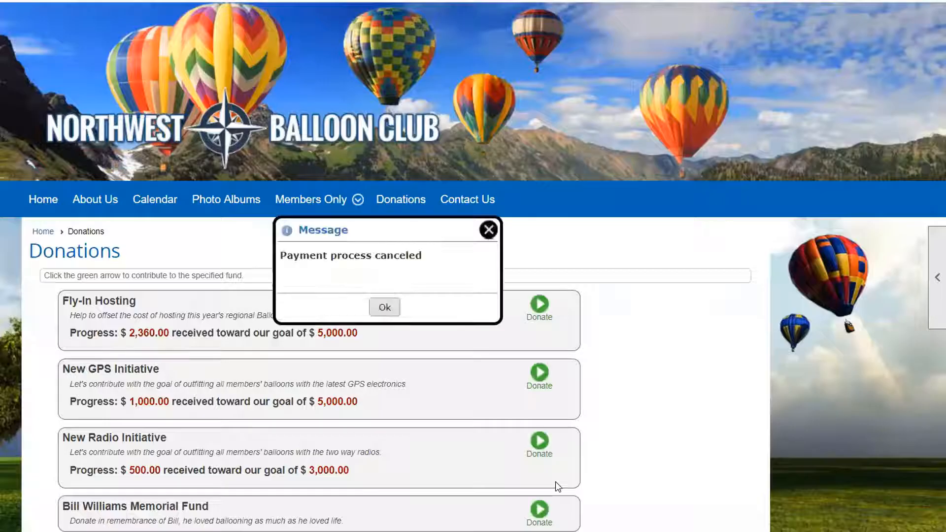
left_click(489, 230)
- Log in as a different user with that account's user name and password
left_click(713, 1)
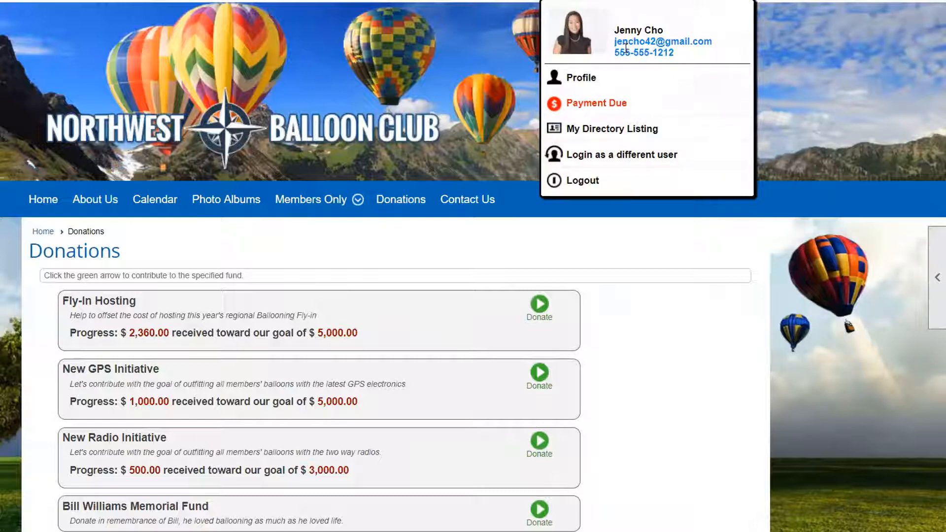
left_click(585, 155)
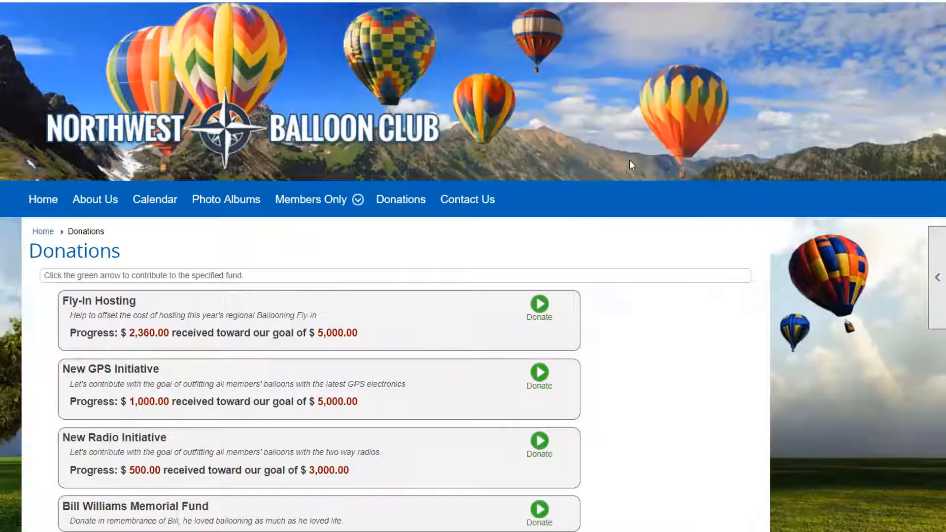
left_click(700, 4)
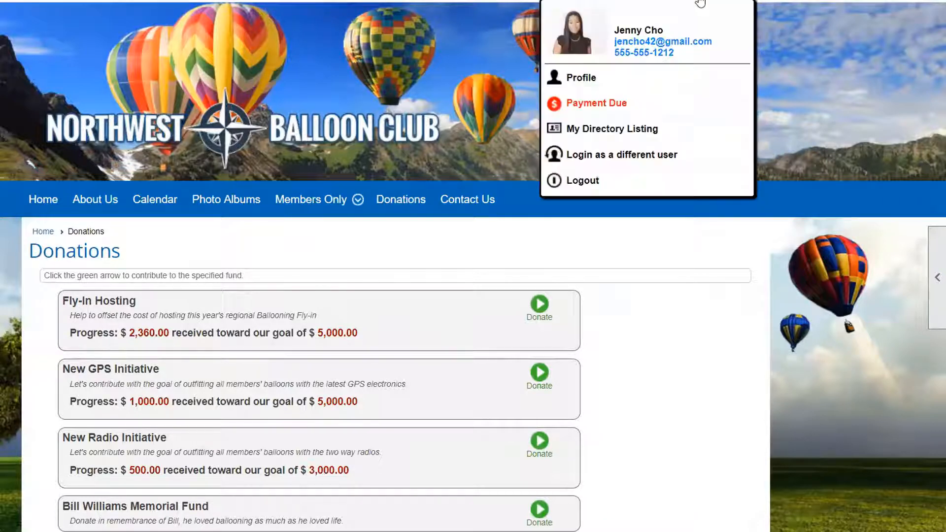
left_click(643, 155)
left_click_drag(148, 314, 22, 313)
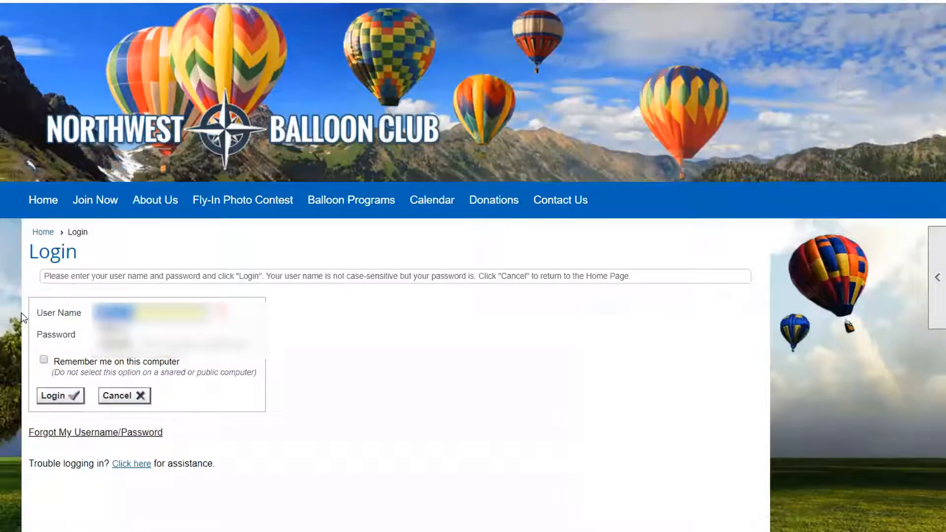
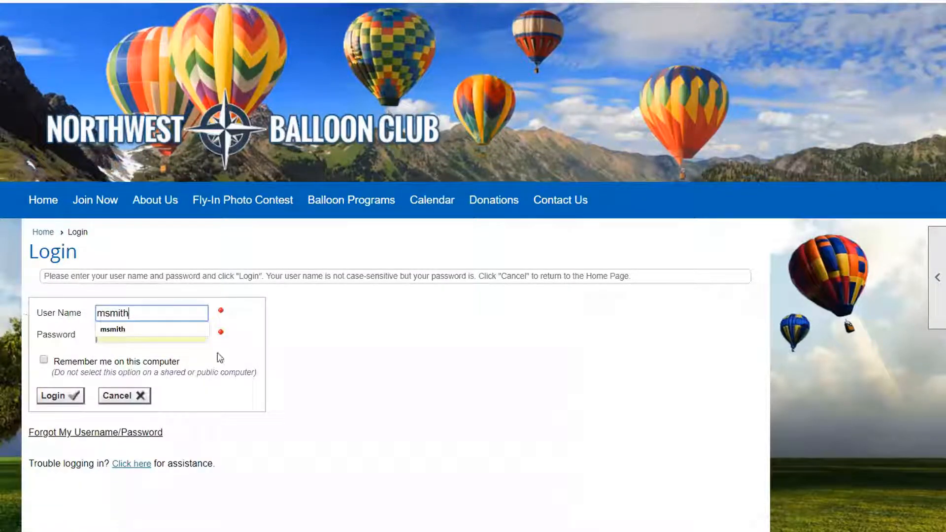
left_click(166, 330)
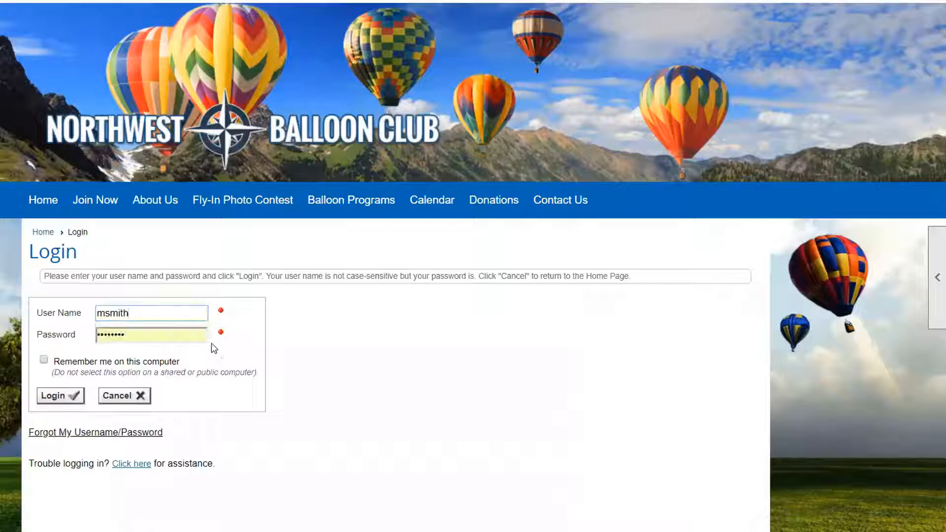
left_click_drag(165, 336, 80, 338)
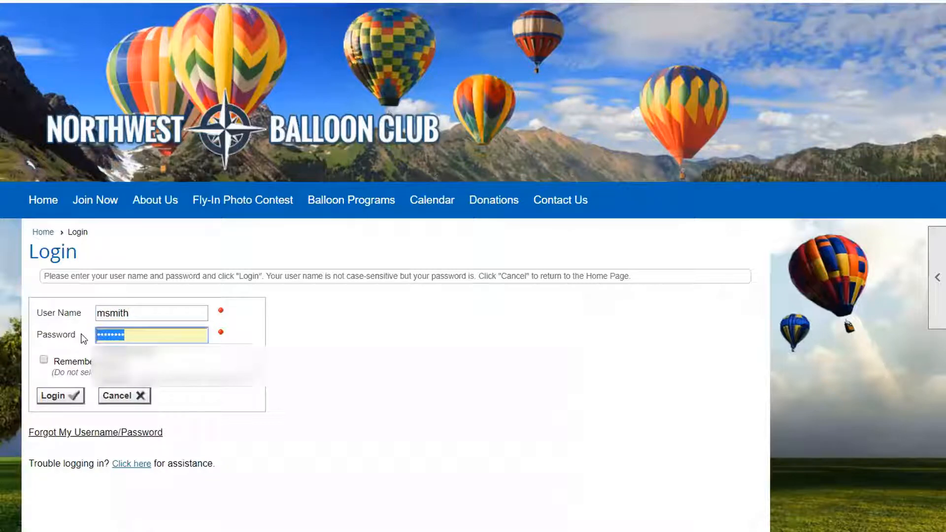
left_click(73, 419)
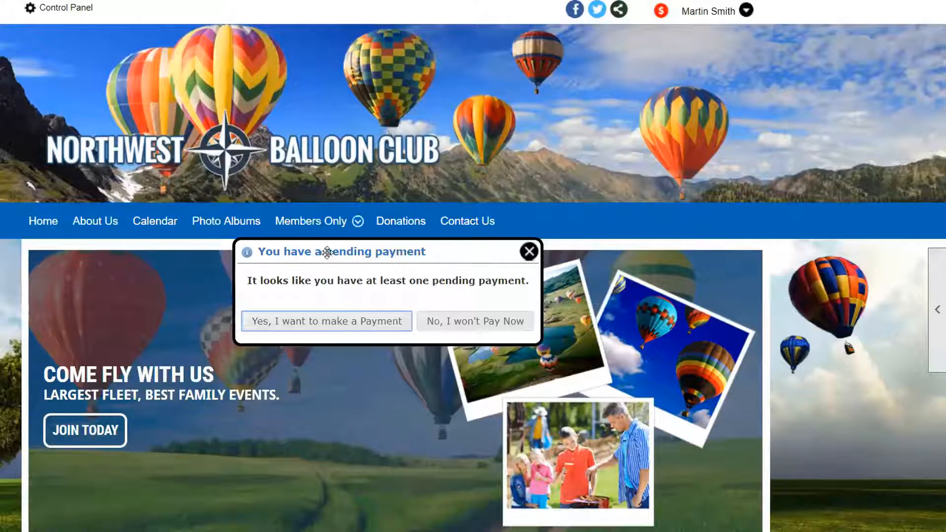
- Choose to make the pending payment to reach the account's Make Payment page
left_click_drag(328, 254, 335, 236)
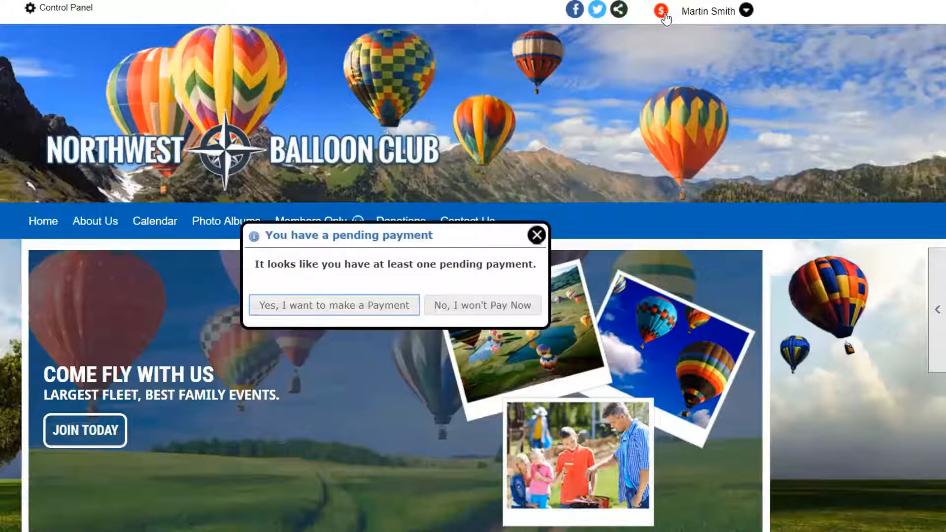
left_click(744, 17)
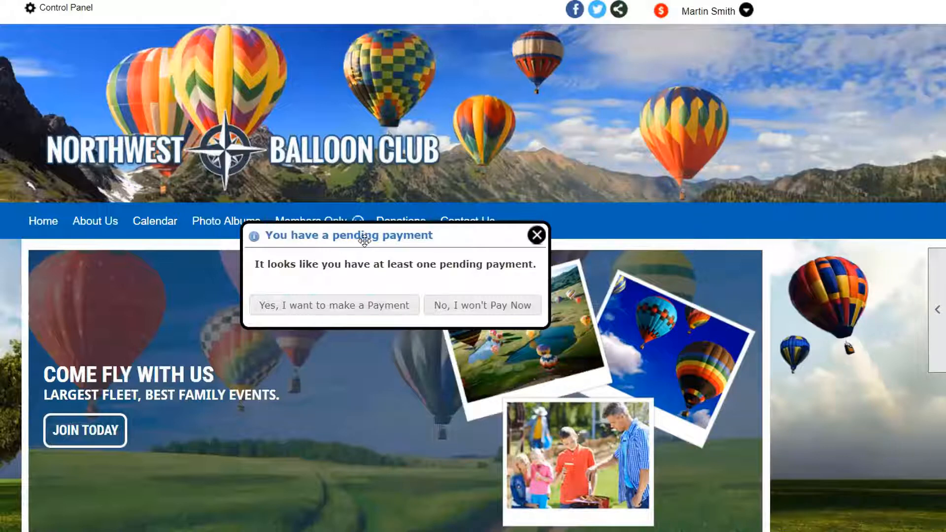
left_click(356, 307)
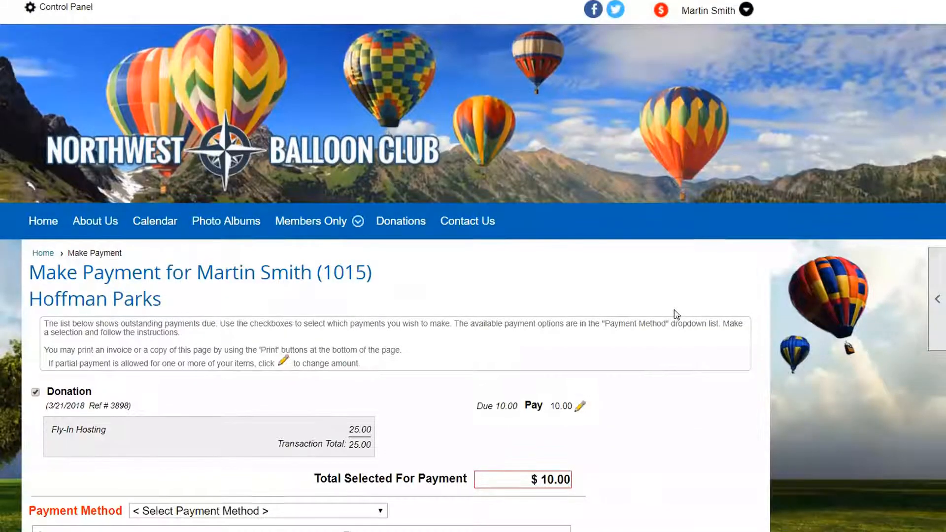
- Set the amount to pay toward the Fly-In Hosting donation to 5.00 as a partial payment
scroll(676, 314, "down", 3)
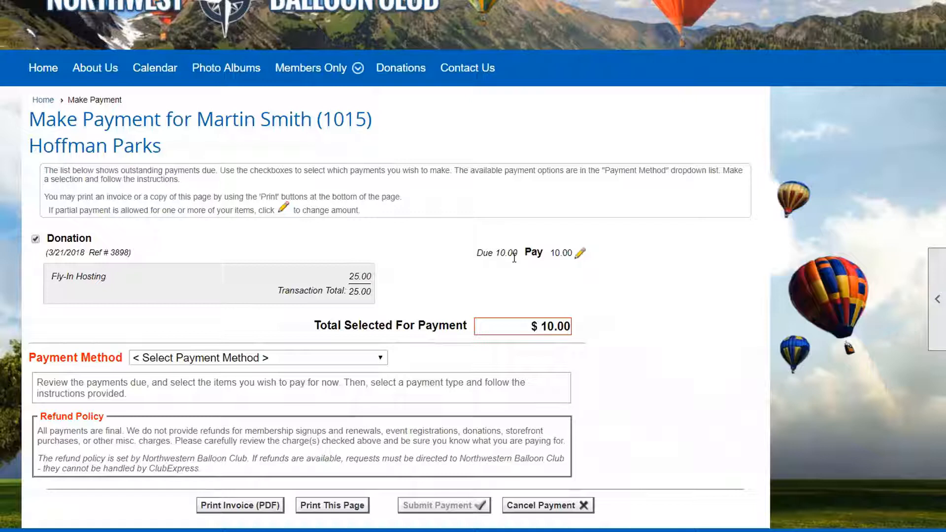
left_click(581, 256)
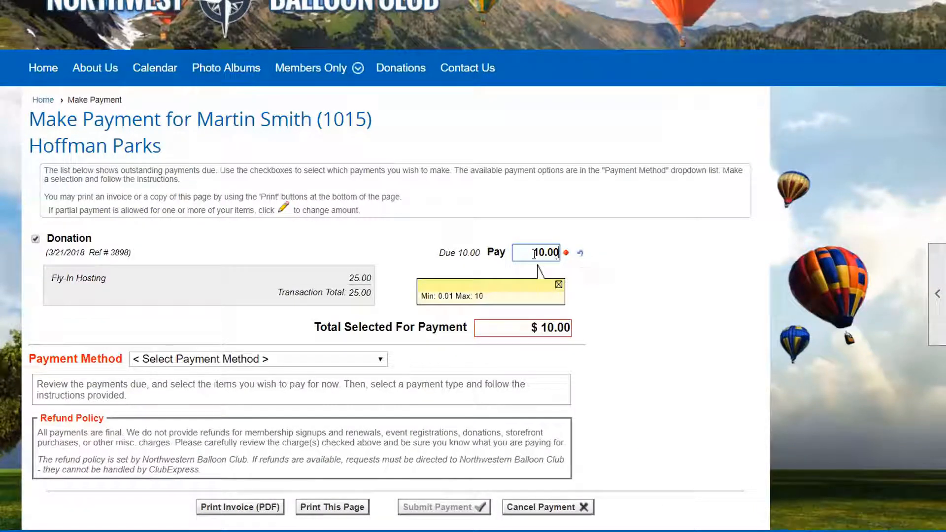
left_click_drag(535, 253, 542, 249)
type("5")
left_click(525, 330)
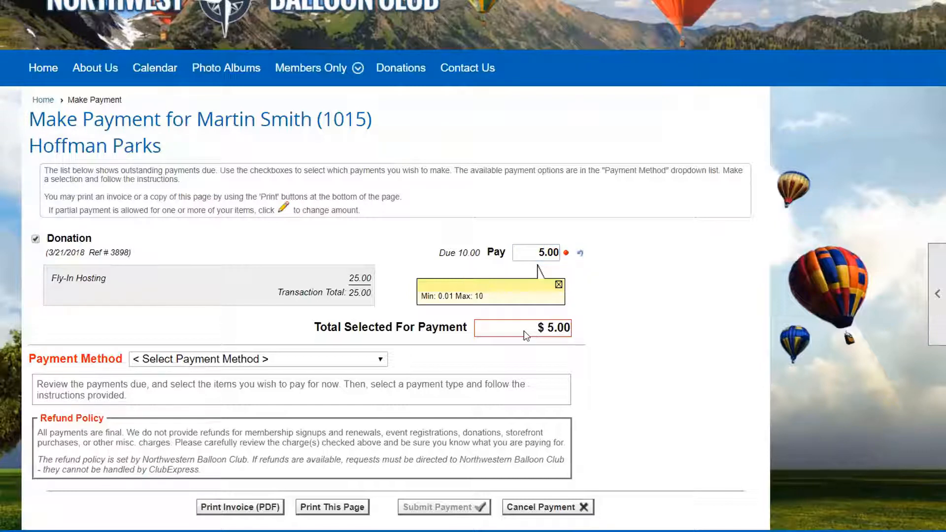
- Set the payment method to Received Cash and record the cash payment
left_click(377, 359)
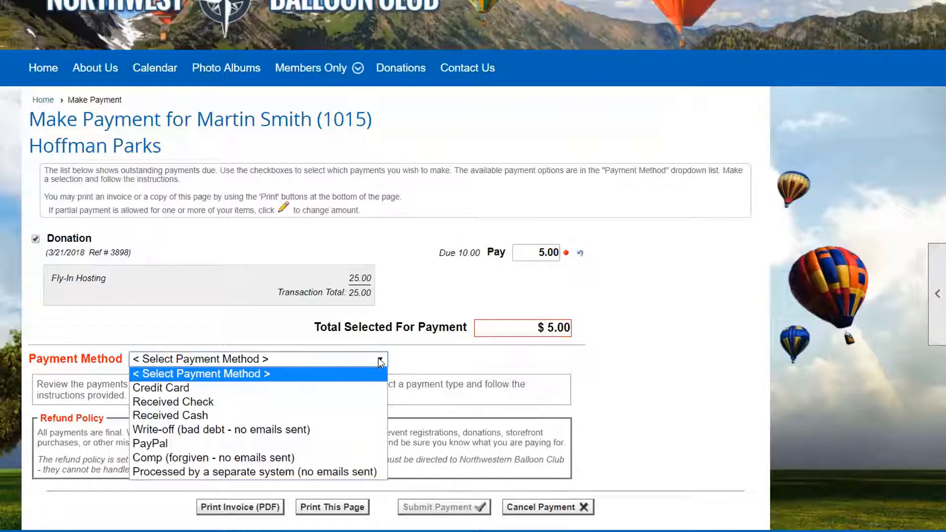
left_click(199, 415)
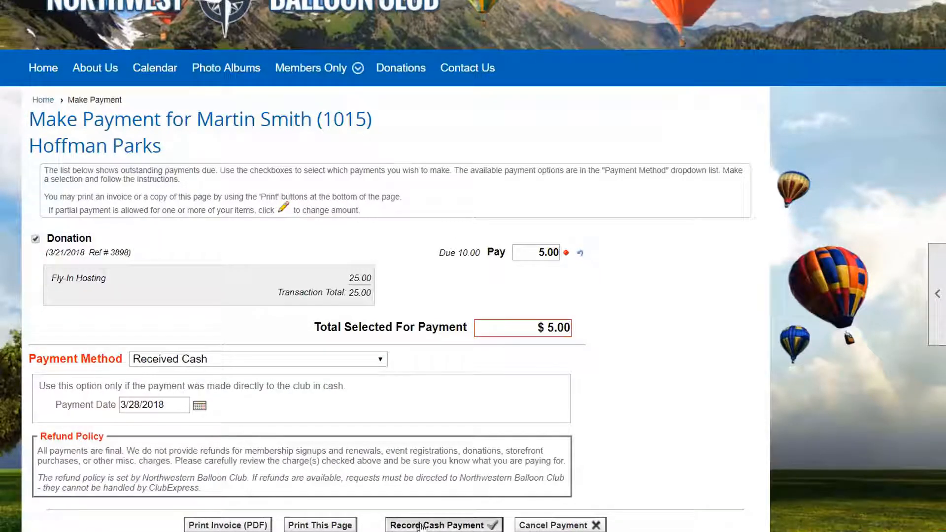
left_click(422, 525)
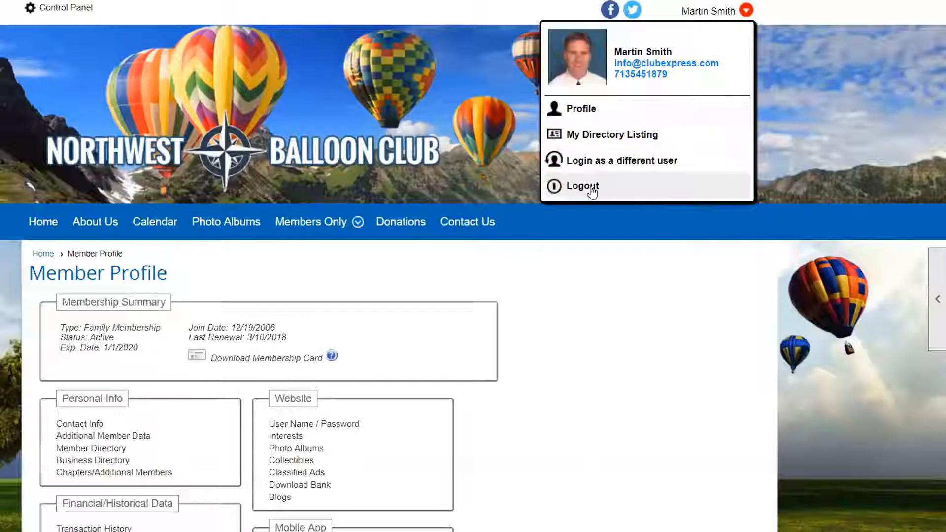
- Log out and back in, and open the pending payment to check the remaining balance
left_click(592, 190)
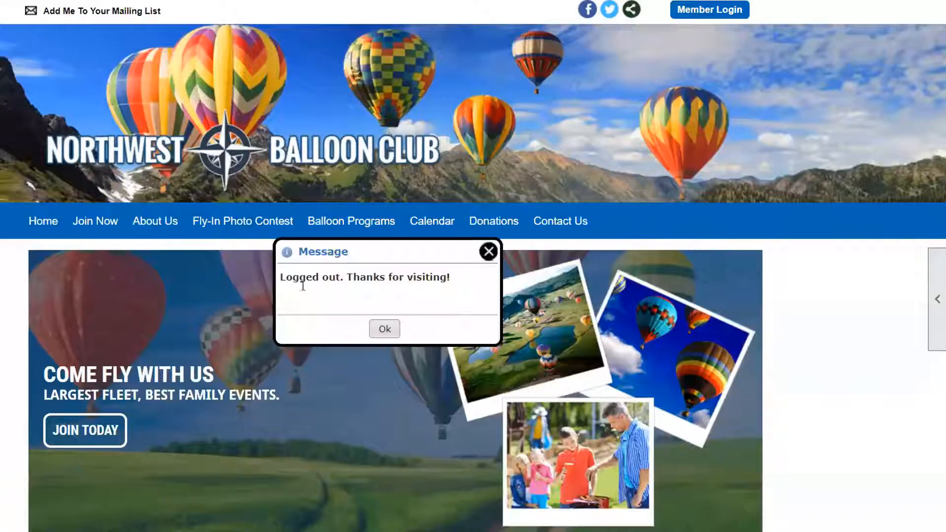
left_click(382, 327)
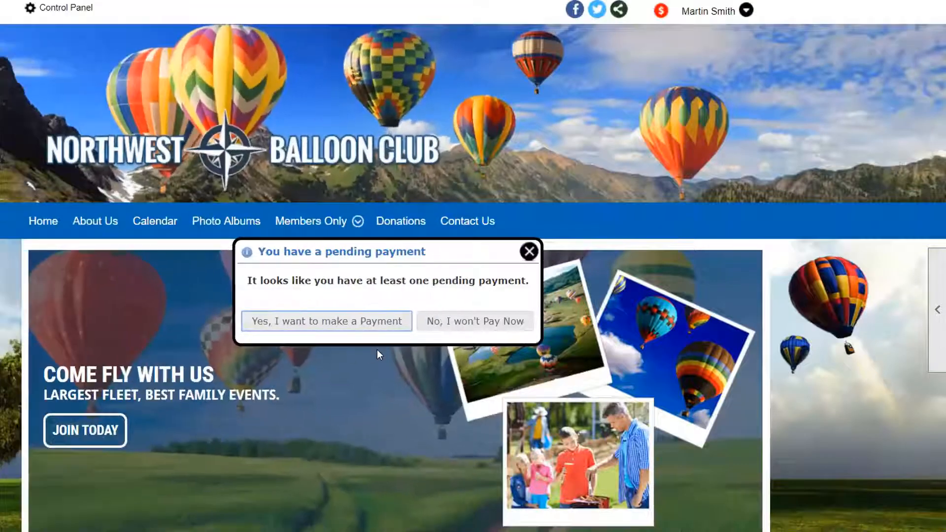
left_click(337, 328)
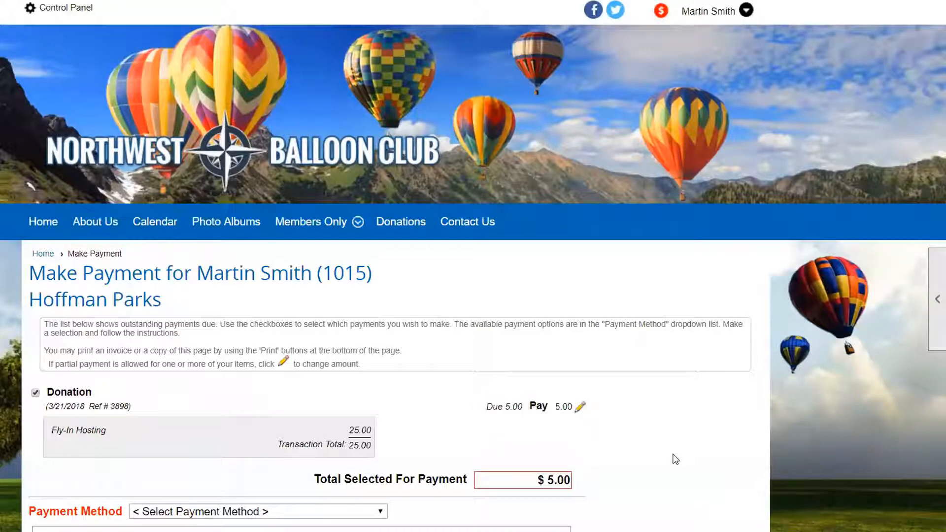
- Go to the Donations page and start a contribution to the Fly-In Hosting fund
left_click(399, 227)
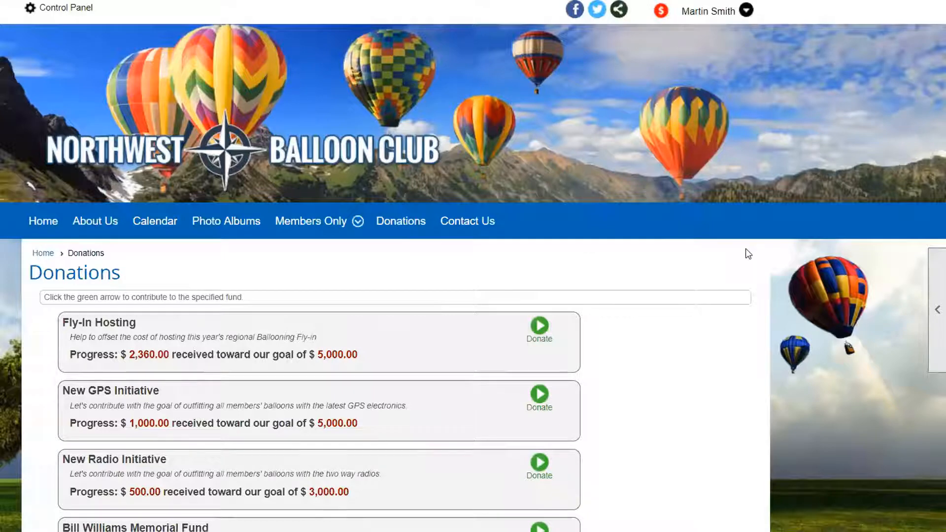
scroll(746, 249, "down", 3)
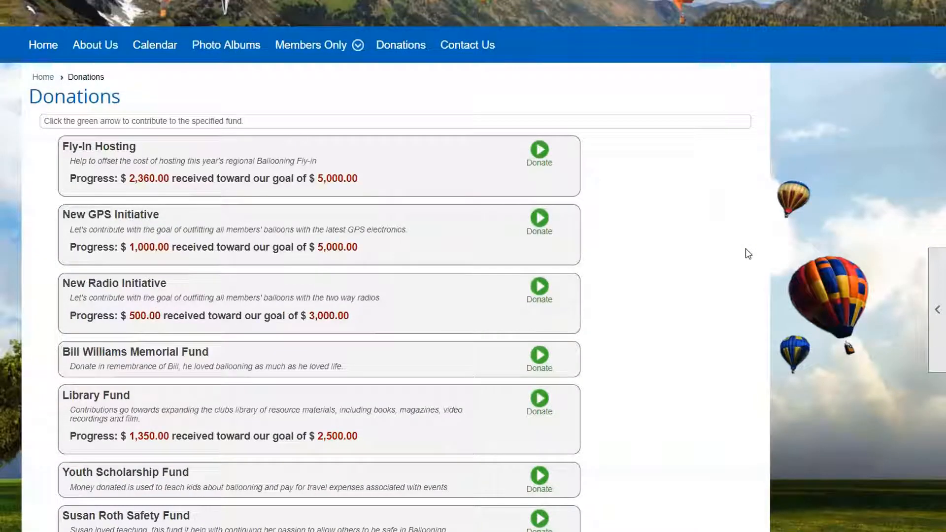
left_click(541, 151)
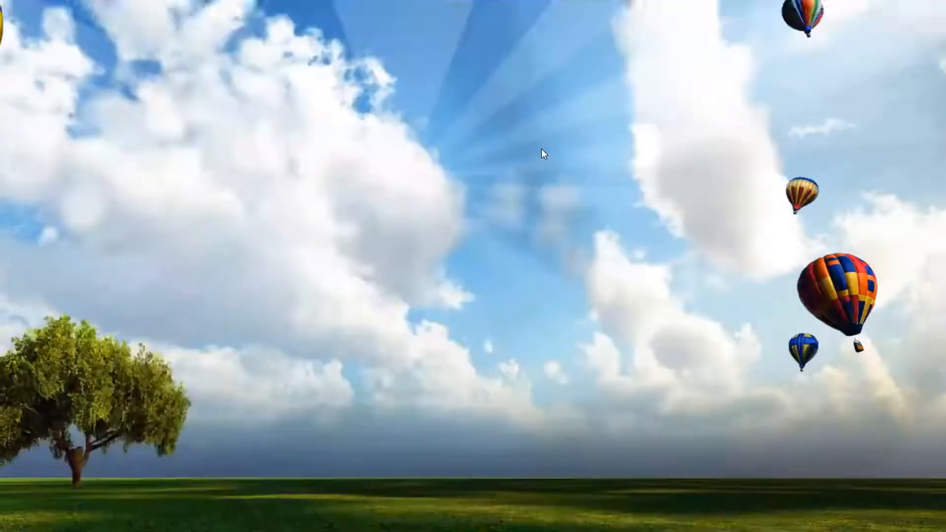
- Choose to record another member's contribution and select the contributing member by last name in the member search
scroll(559, 325, "down", 3)
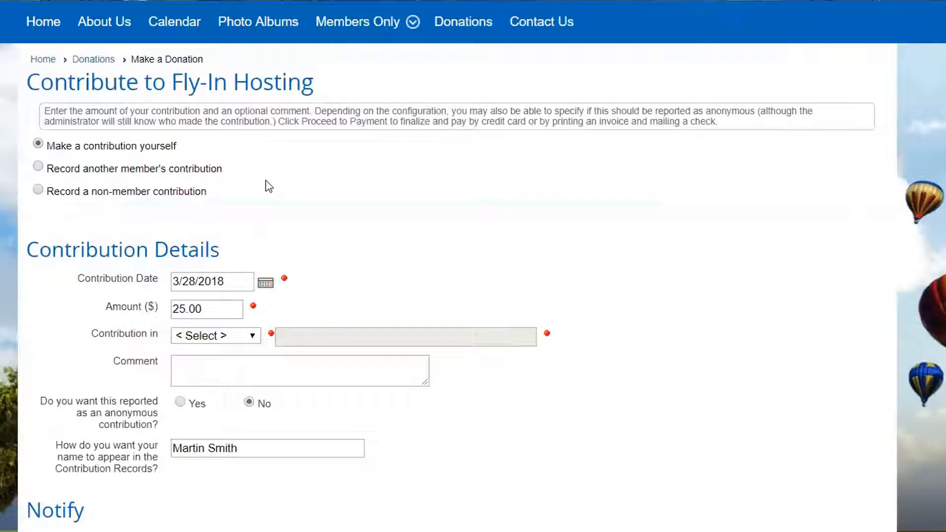
scroll(266, 185, "down", 1)
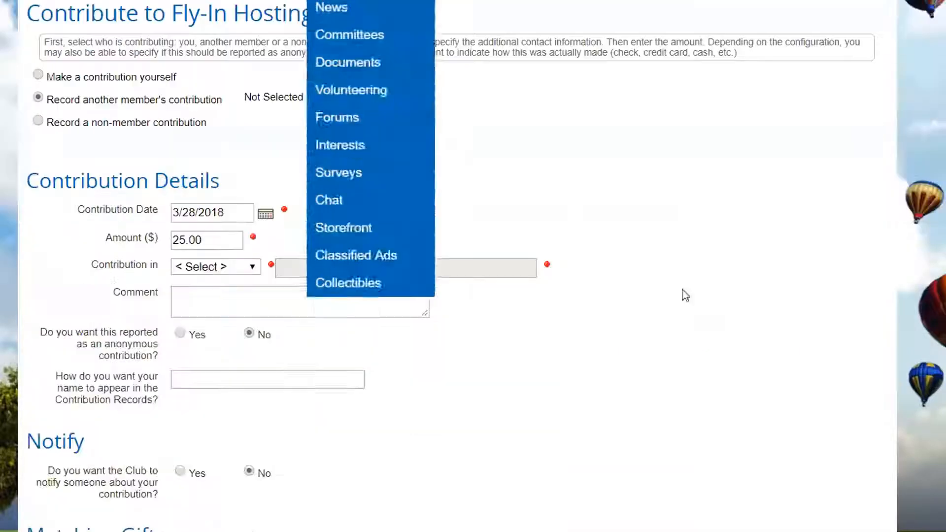
left_click(359, 98)
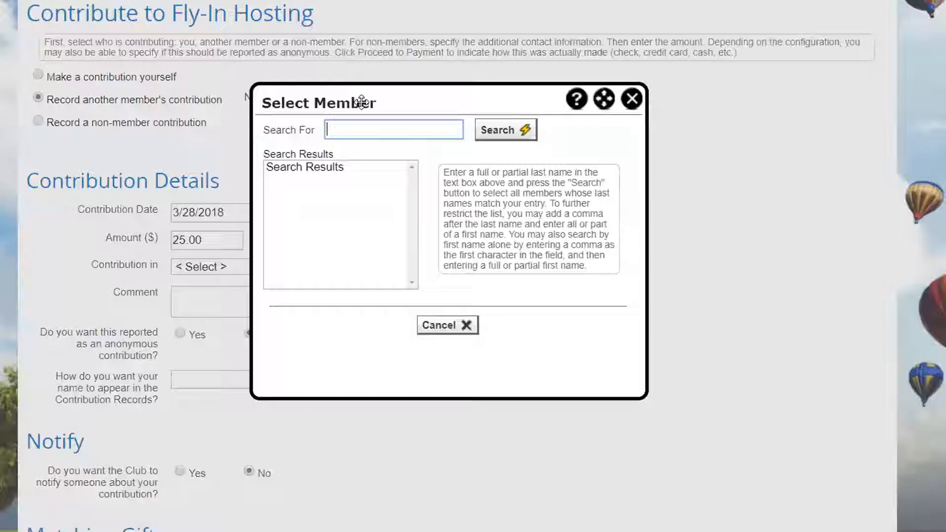
type("diaz")
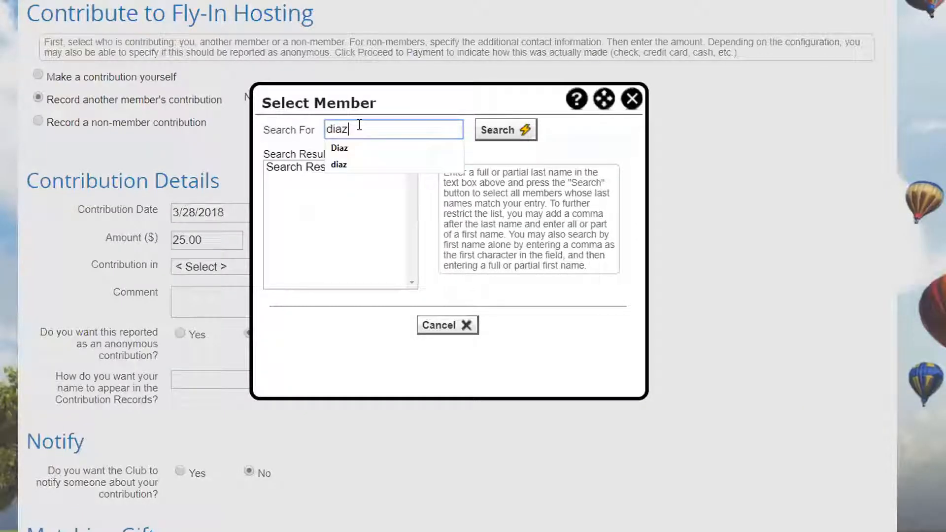
left_click(495, 131)
left_click(315, 170)
left_click(405, 325)
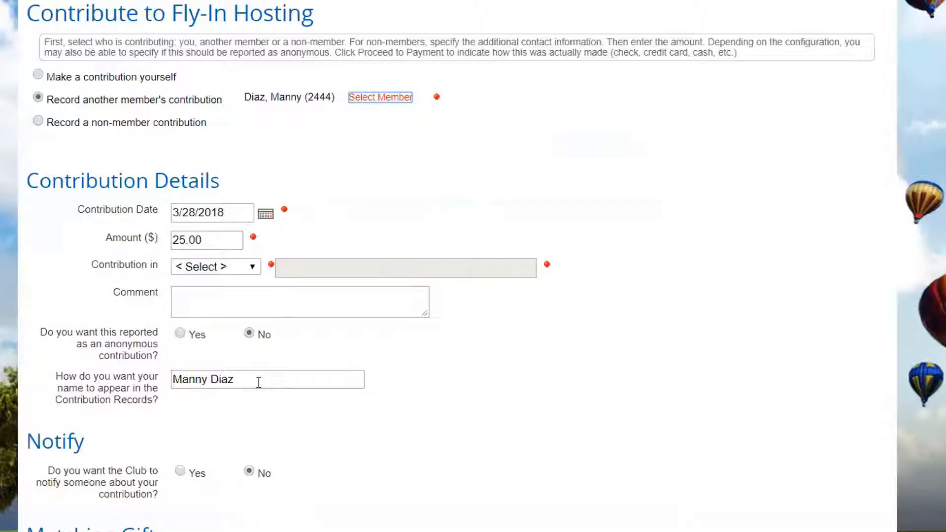
- Switch to recording a non-member contribution and fill the contact information by selecting a person from the non-member database
left_click(40, 122)
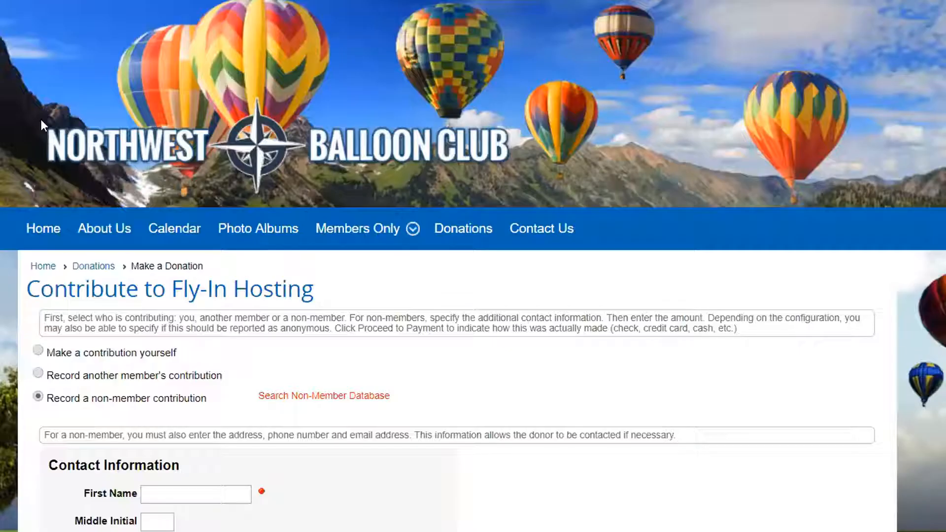
scroll(705, 291, "down", 7)
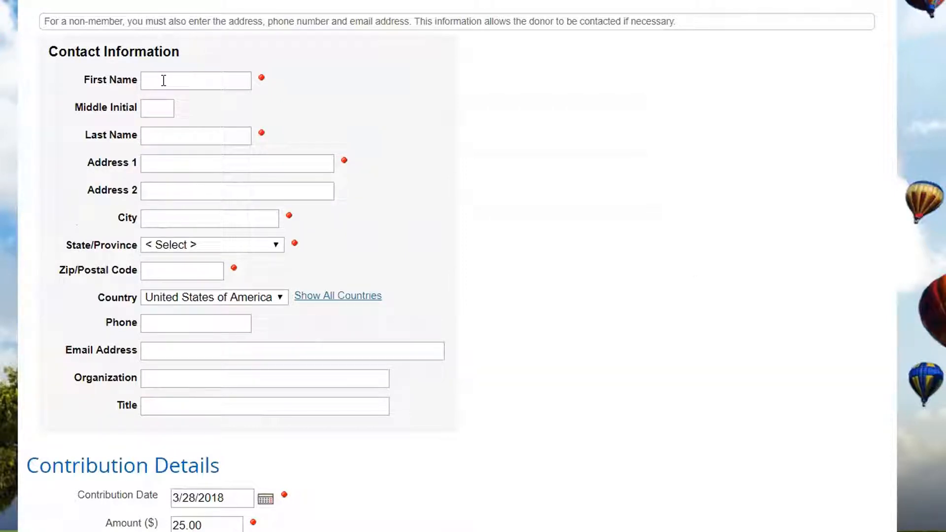
scroll(452, 148, "up", 3)
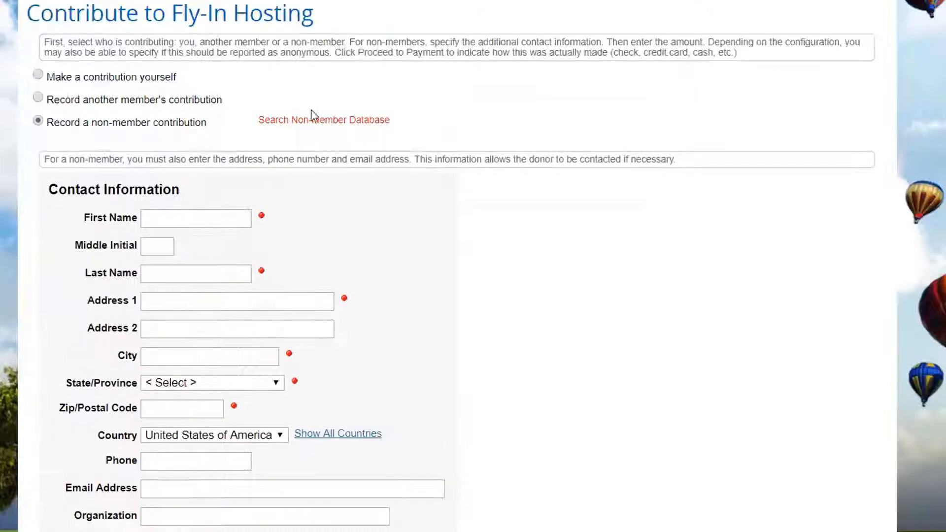
left_click(316, 126)
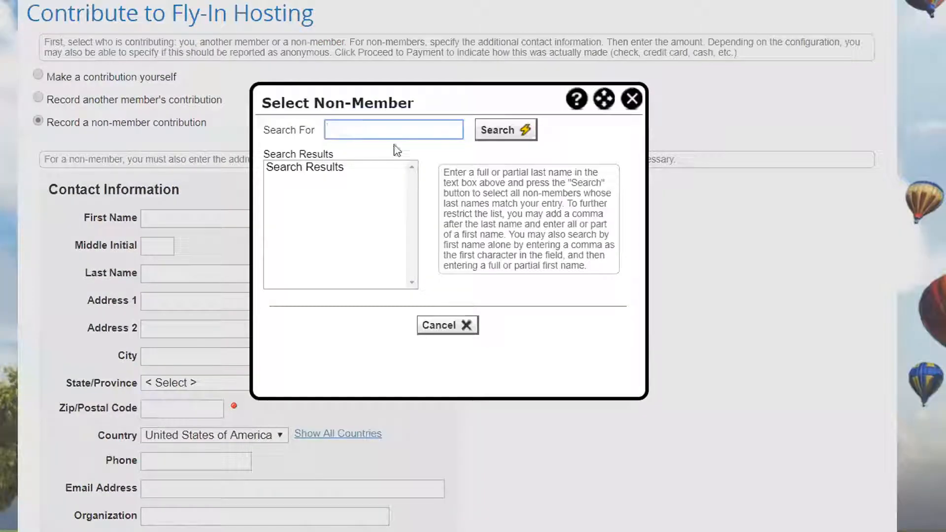
type("dektol")
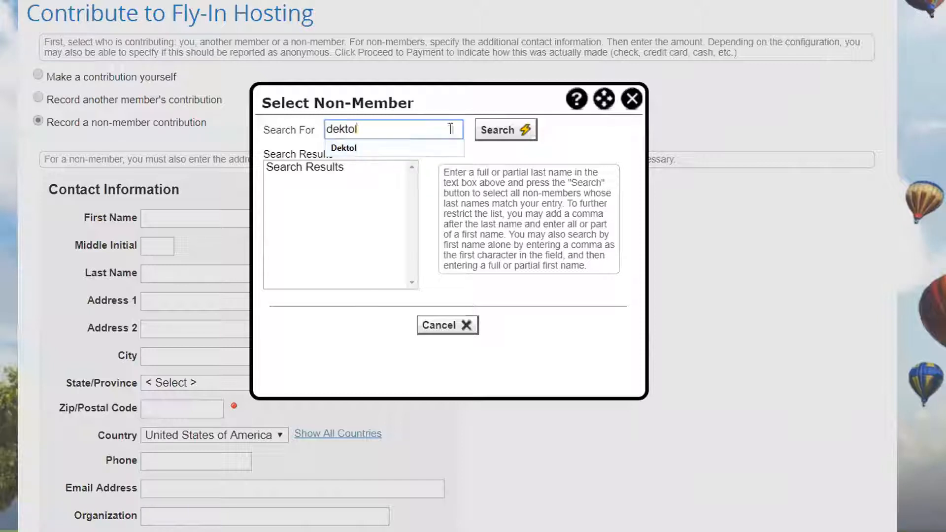
left_click(497, 130)
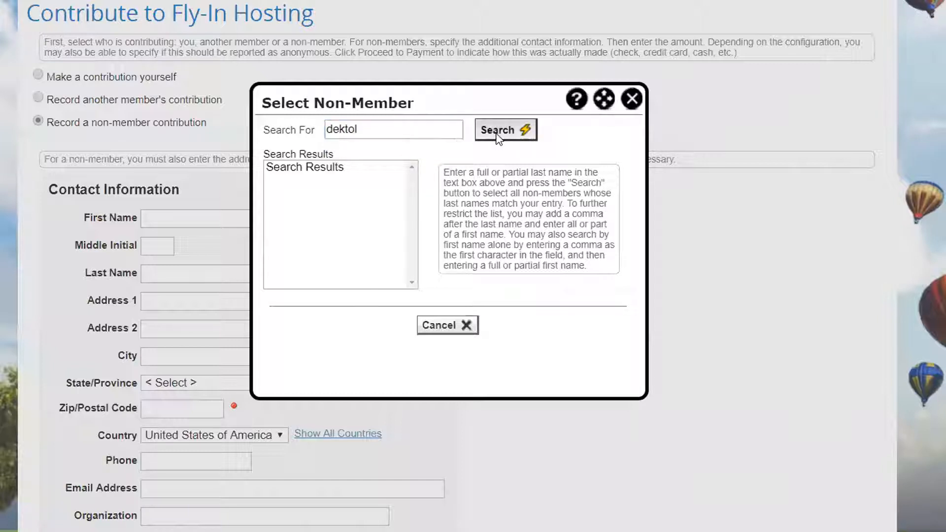
left_click(310, 169)
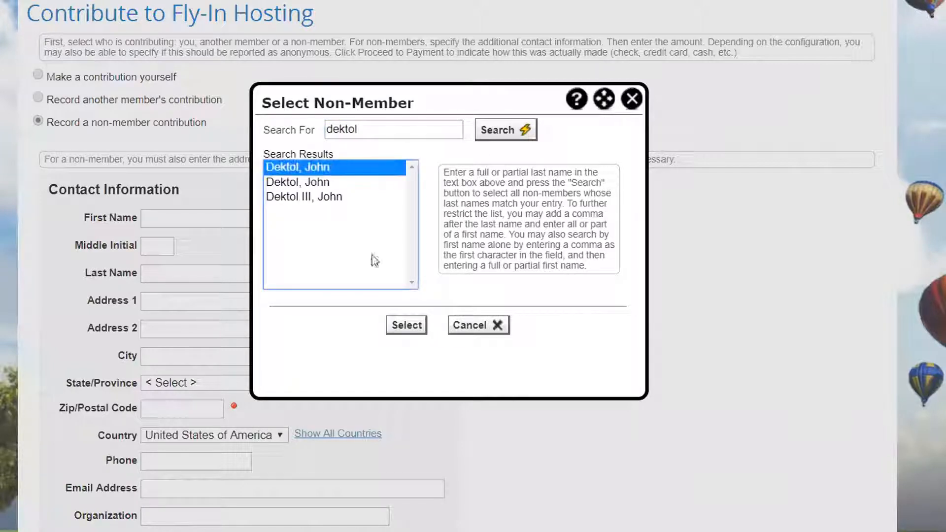
left_click(407, 326)
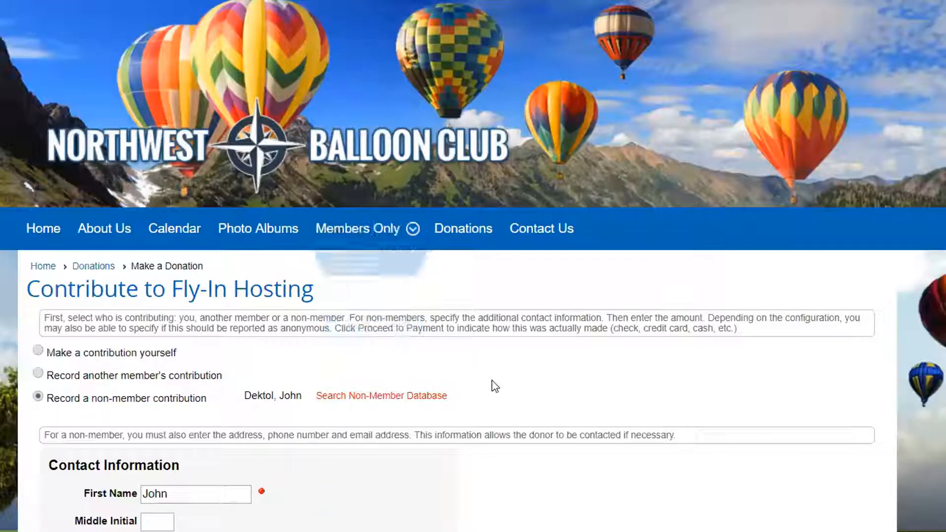
scroll(395, 391, "down", 5)
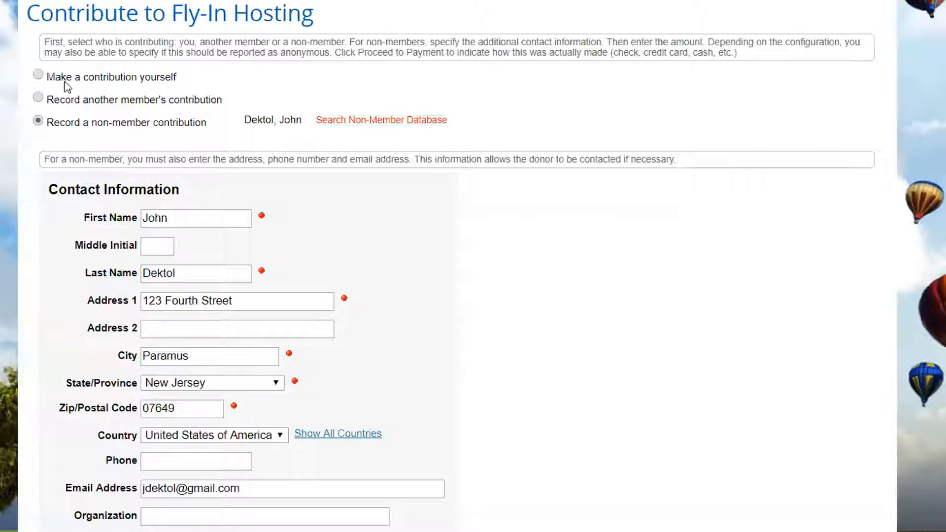
- Switch back to making the contribution yourself and set the amount to 110.00
left_click(39, 75)
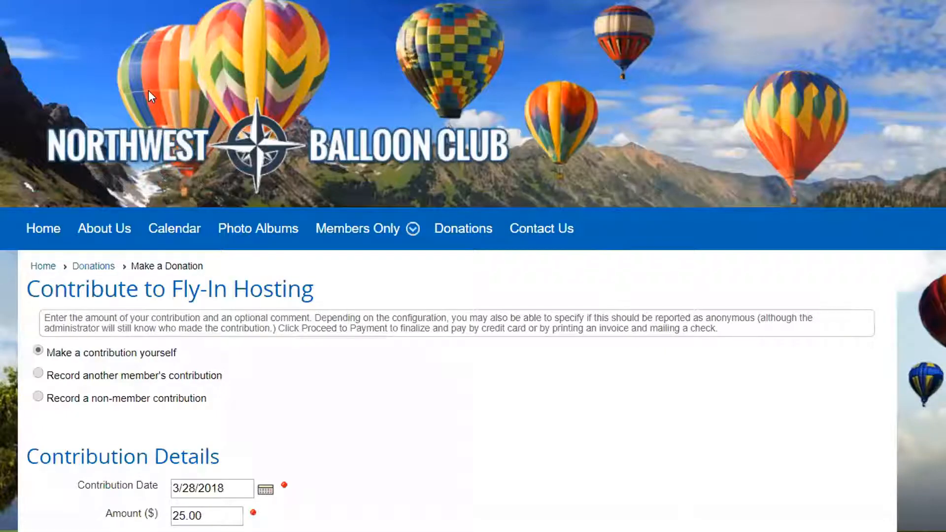
scroll(597, 239, "down", 2)
scroll(594, 243, "down", 5)
scroll(587, 239, "up", 1)
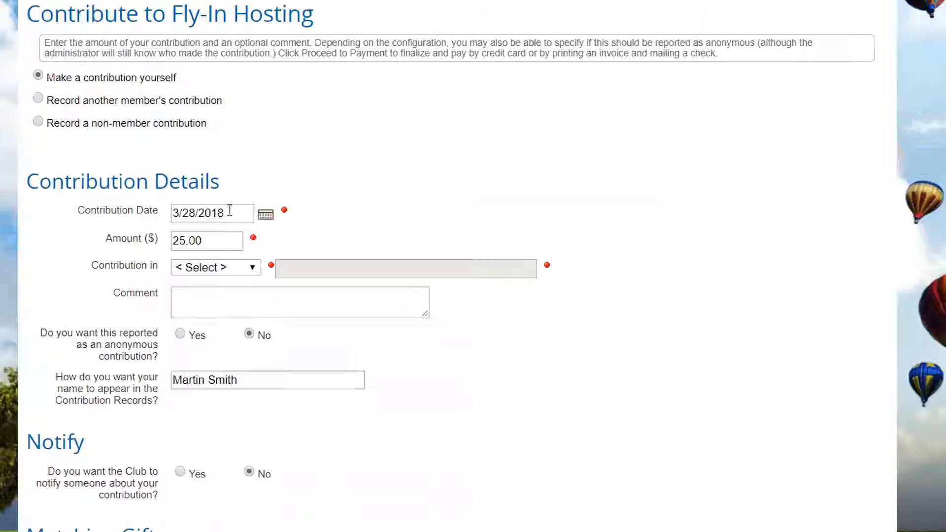
double_click(185, 238)
type("110")
- Make the contribution in recognition of "the sport of ballooning"
left_click(257, 269)
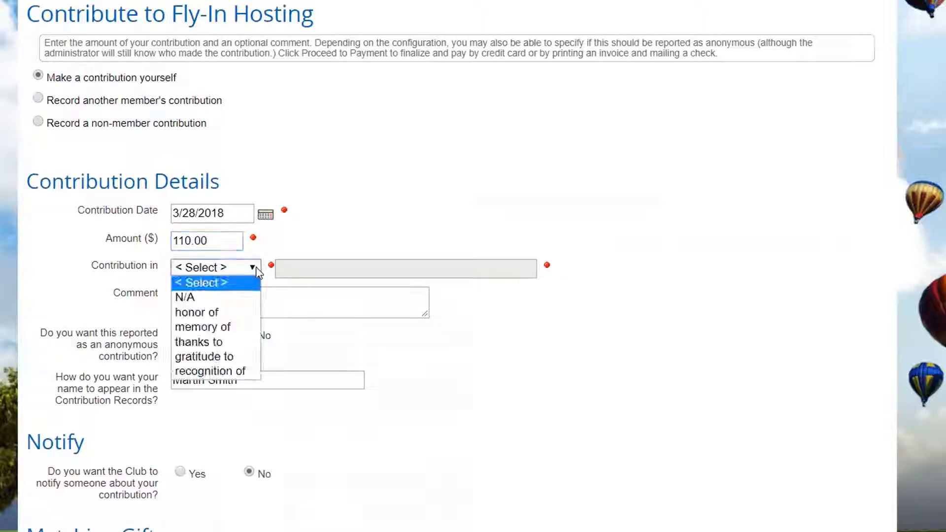
left_click(207, 372)
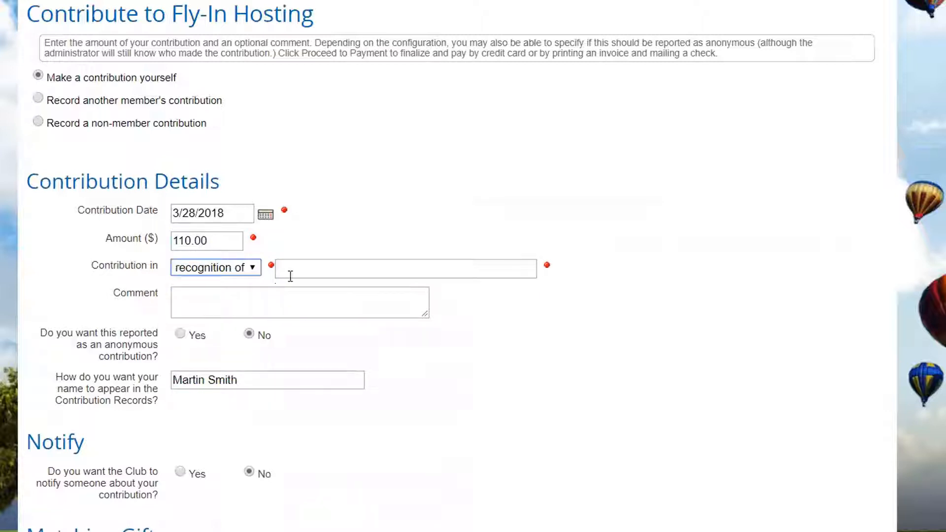
left_click(279, 274)
type("the b")
type("port of ")
type("ballooning")
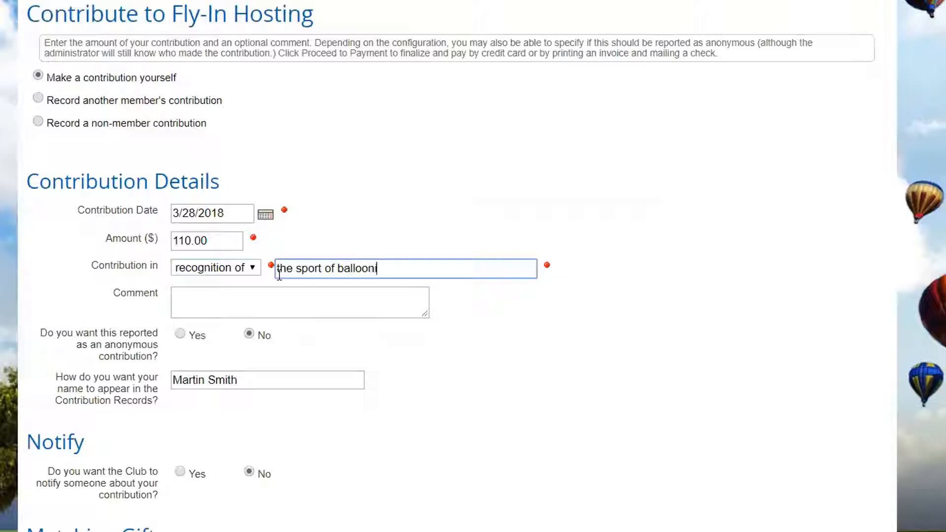
- Enter the comment "Up up and away" and shorten the donor's name shown in the Contribution Records to first name and last initial
left_click(203, 303)
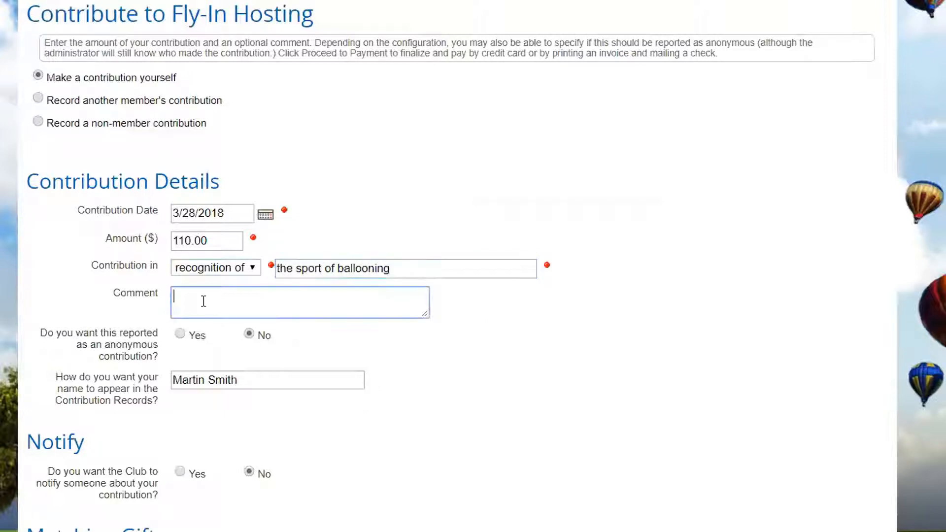
type("Up up and away")
left_click(197, 380)
left_click_drag(197, 381, 384, 378)
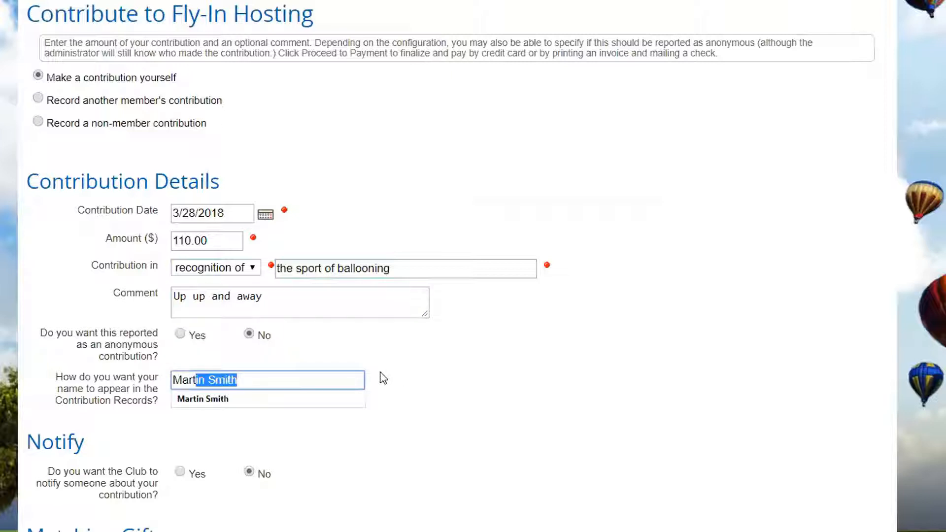
type("y S.")
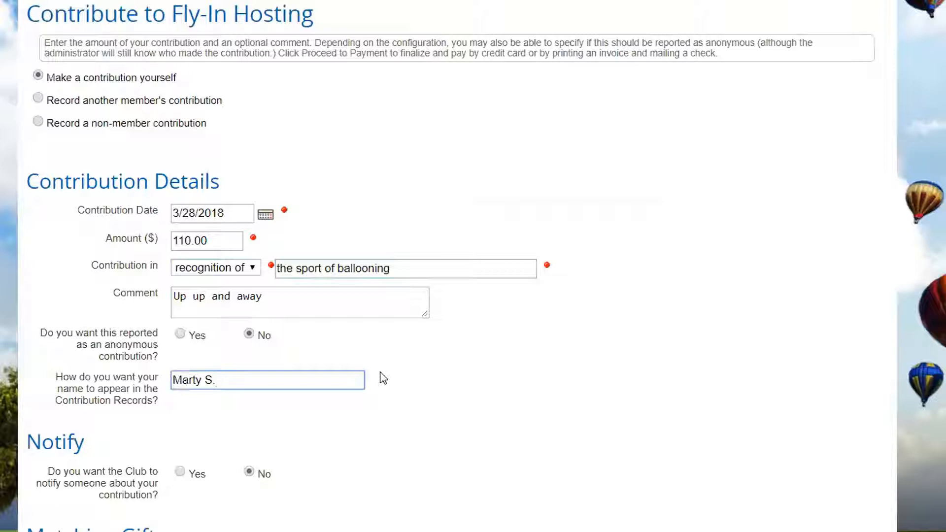
- Enable notifying someone about the contribution to view its contact fields, and set the notification back to No
scroll(202, 434, "down", 1)
left_click(180, 403)
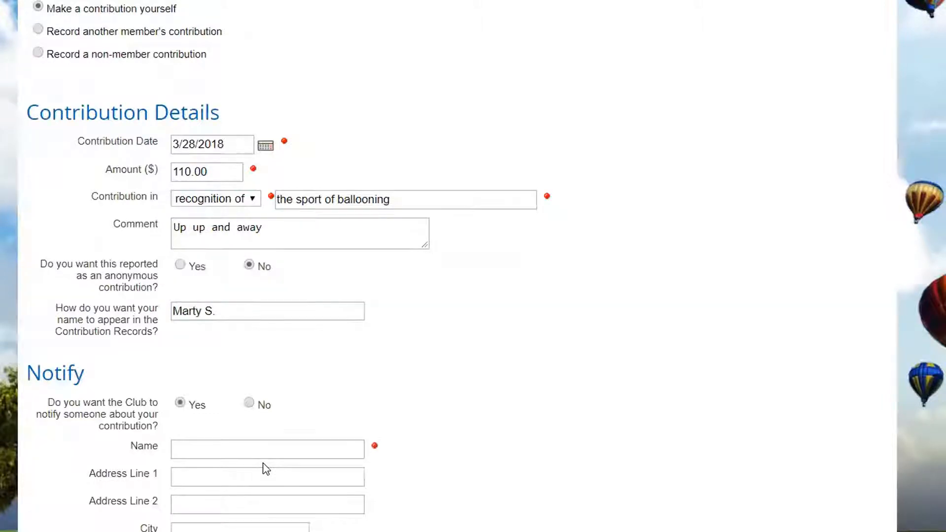
scroll(266, 468, "down", 4)
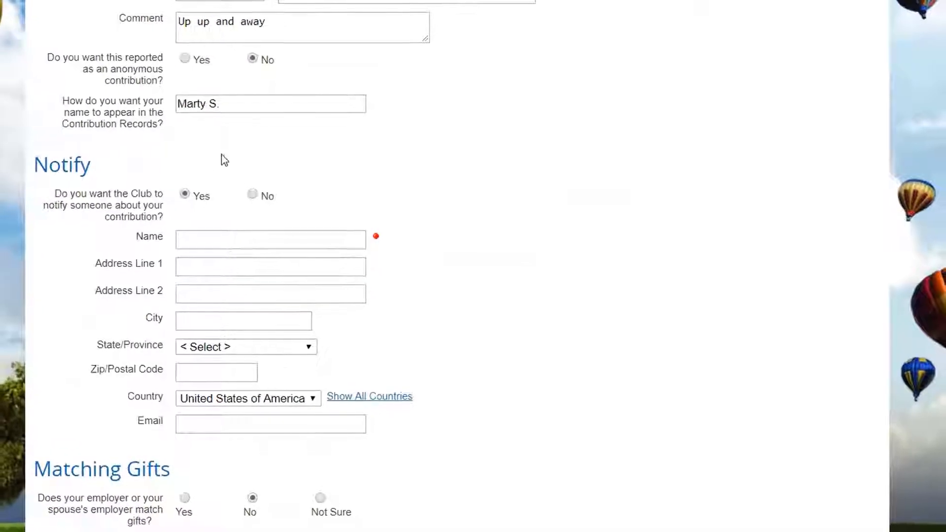
left_click(257, 192)
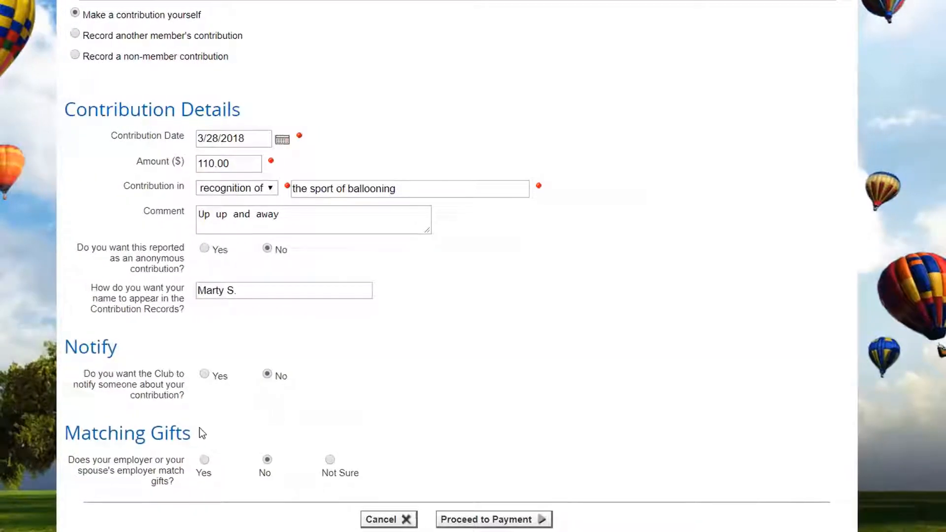
- Proceed to payment, dismiss the thank-you message, and select both outstanding Fly-In Hosting donations for payment
left_click(494, 521)
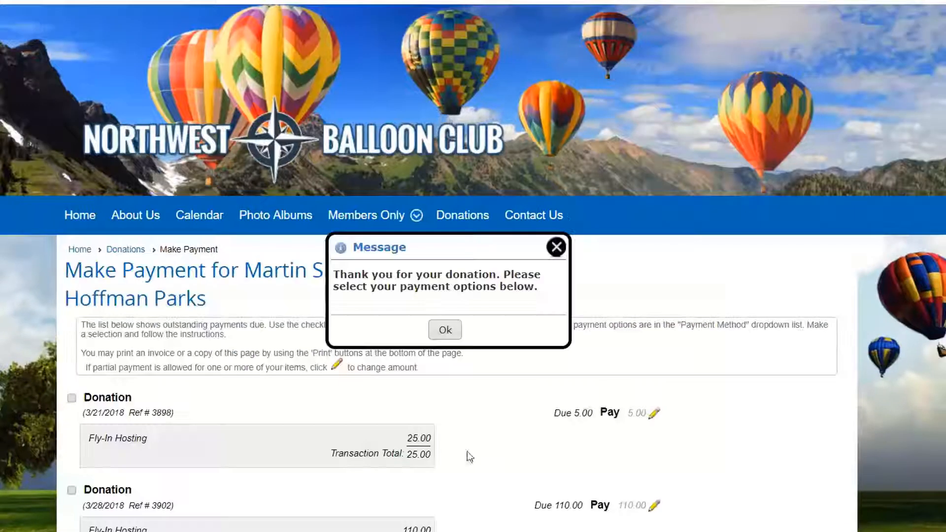
left_click(446, 330)
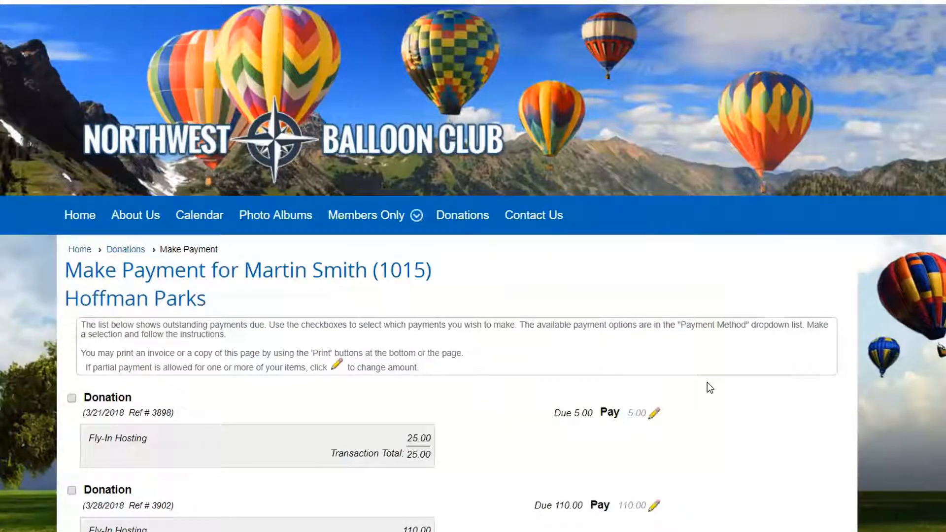
scroll(707, 382, "down", 3)
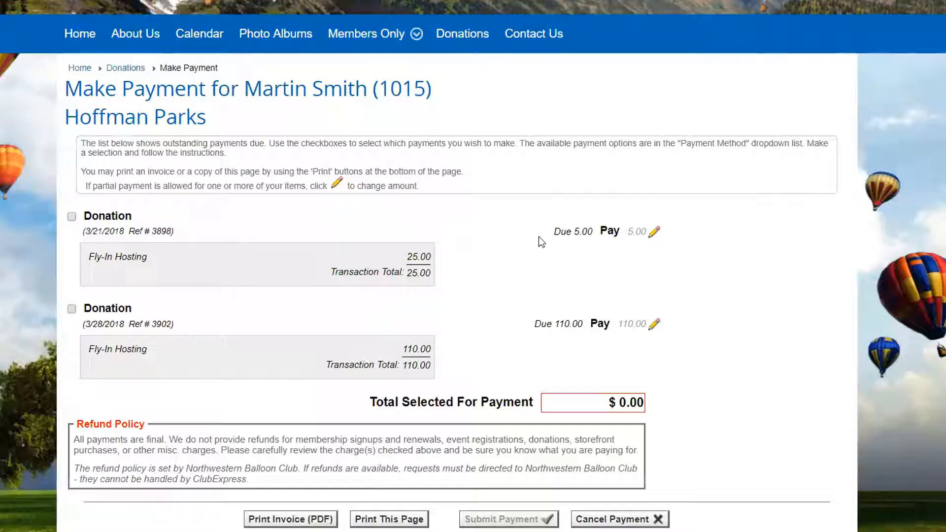
left_click(654, 235)
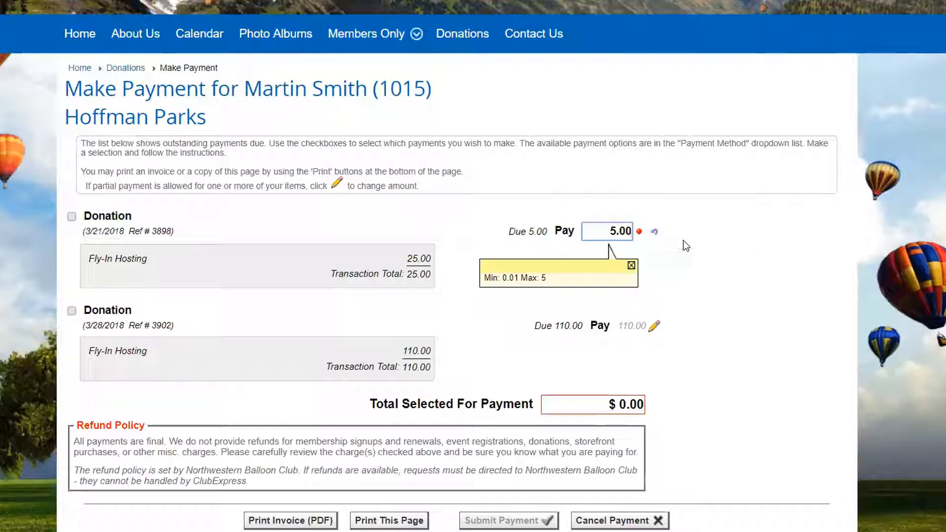
left_click(72, 216)
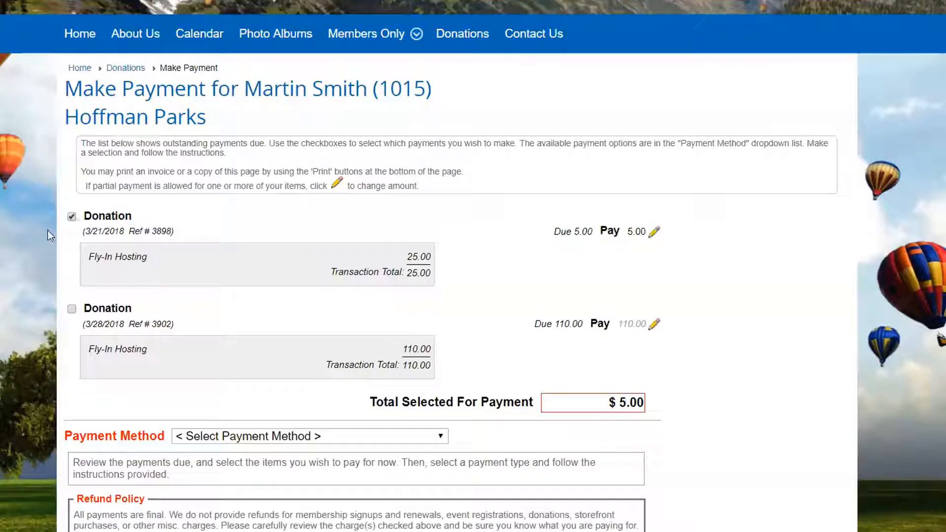
left_click(72, 310)
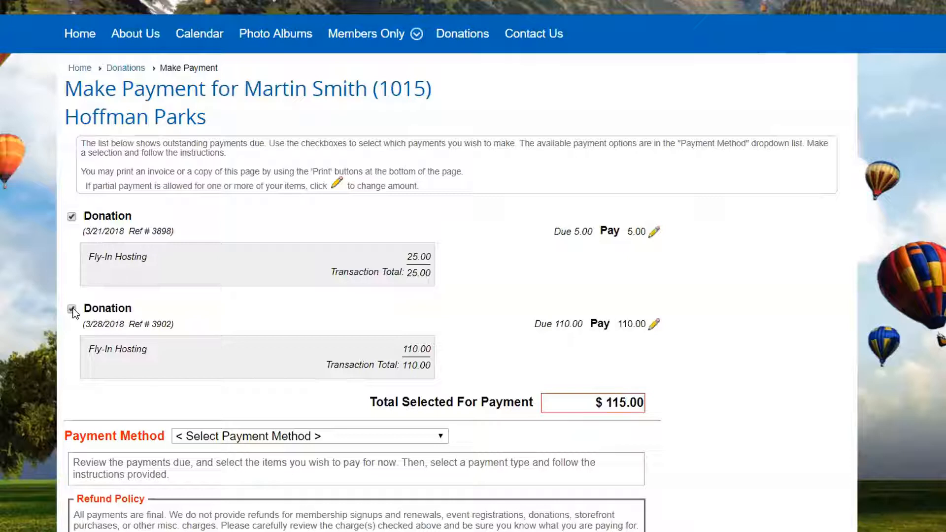
- Set the amount to pay toward the 110.00 Fly-In Hosting donation to 20.00 as a partial payment
left_click(654, 325)
double_click(611, 326)
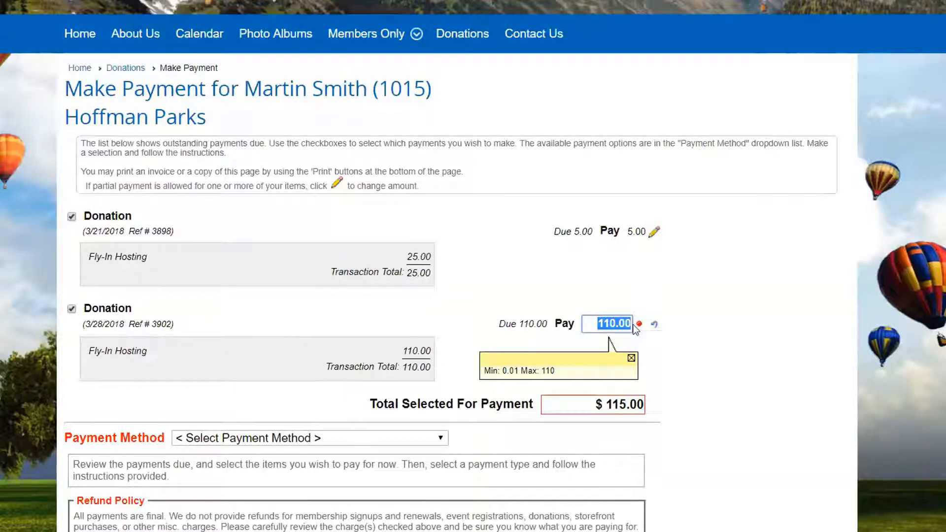
type("20")
left_click(513, 335)
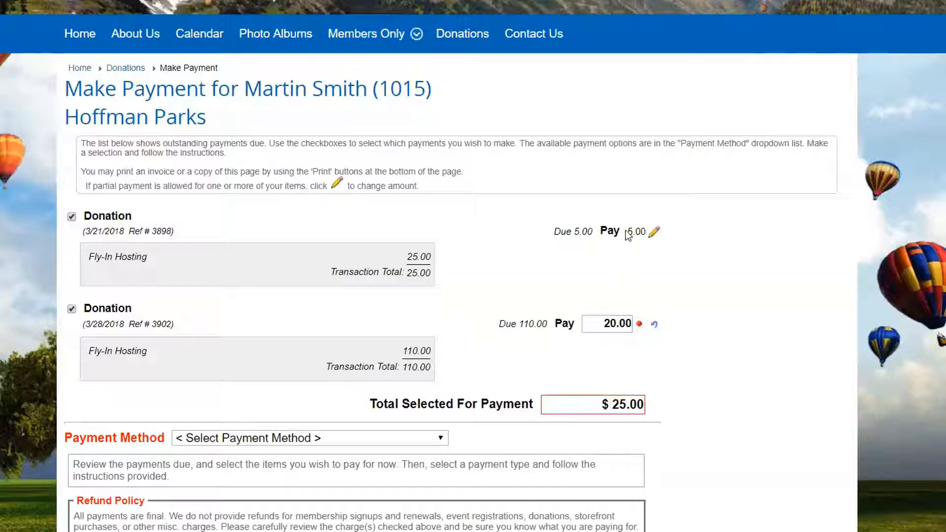
- Set the payment method to Received Check and enter the check number
scroll(796, 393, "down", 2)
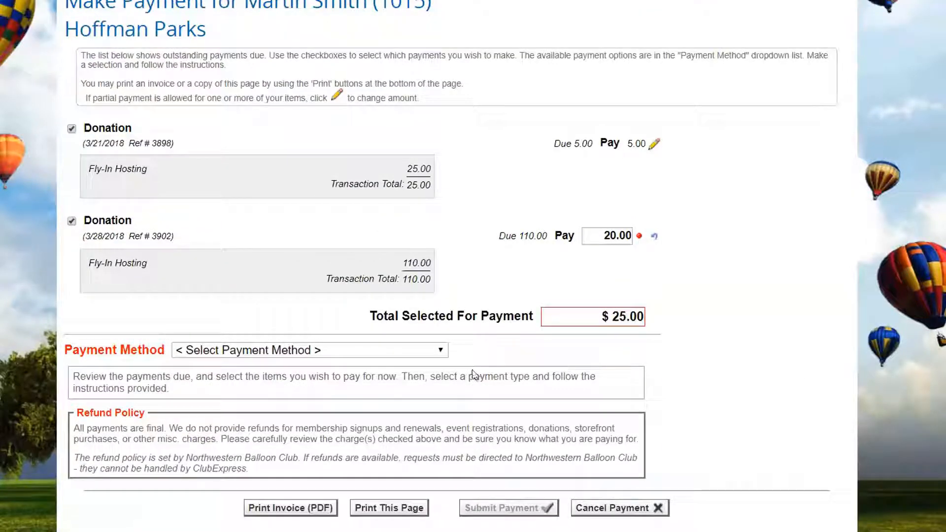
left_click(441, 351)
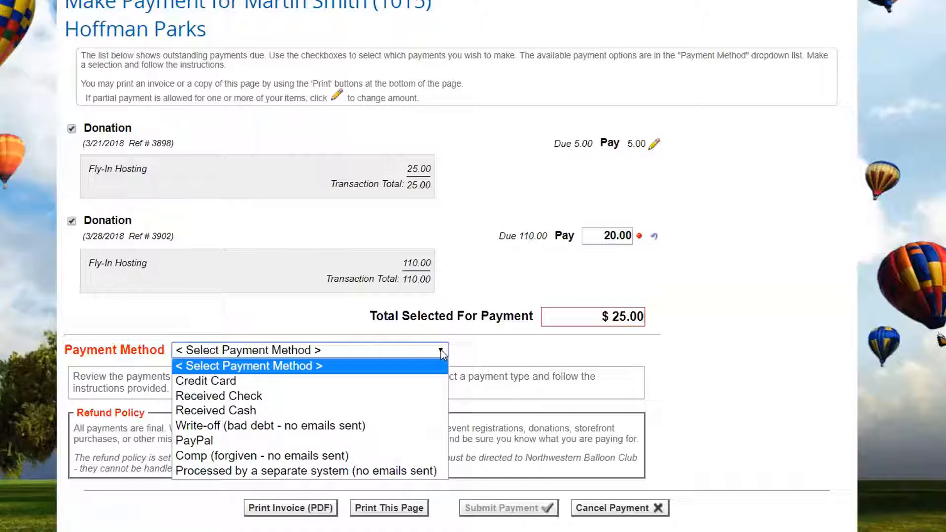
left_click(295, 395)
type("12345")
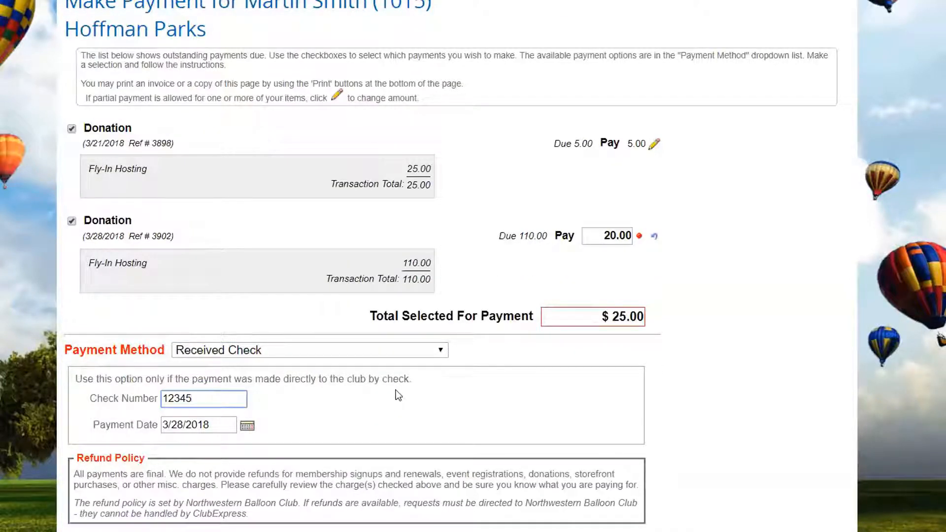
- Record the check payment for the selected donations and return to the club's Donations page
scroll(398, 392, "down", 1)
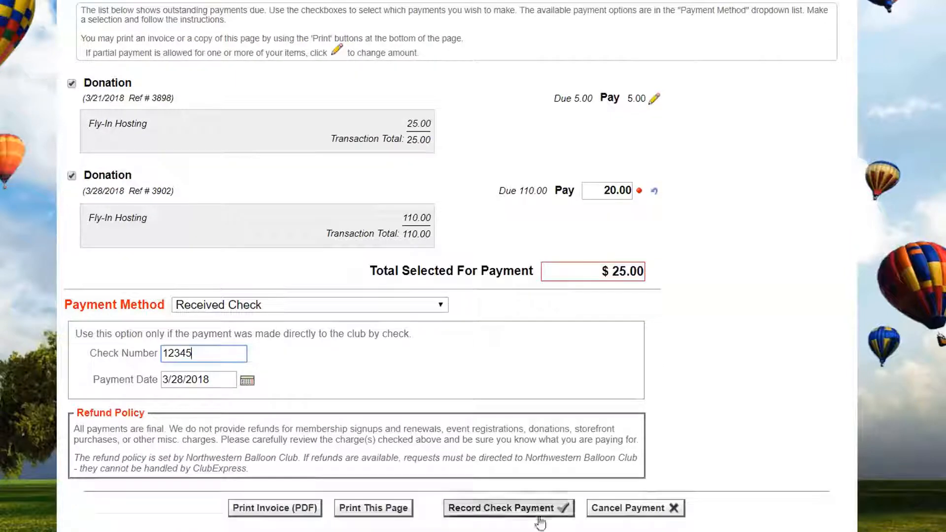
left_click(508, 513)
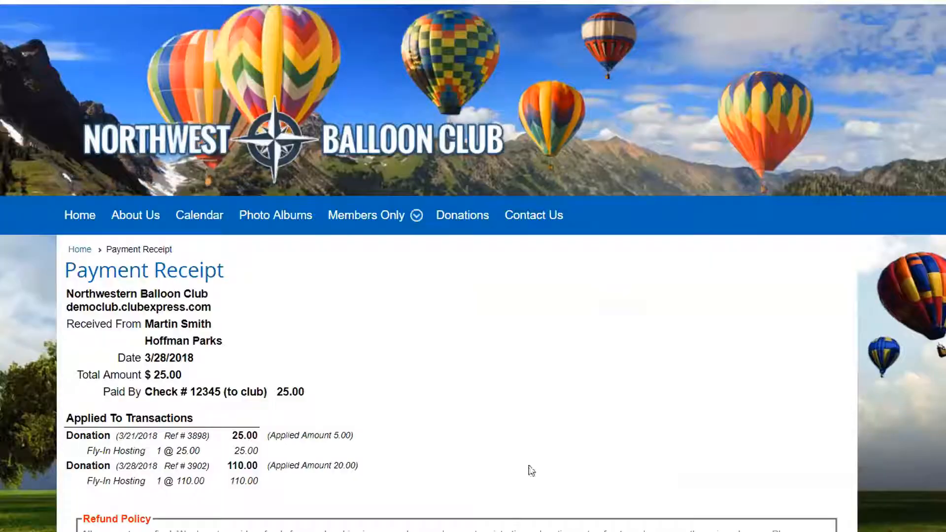
scroll(535, 430, "down", 2)
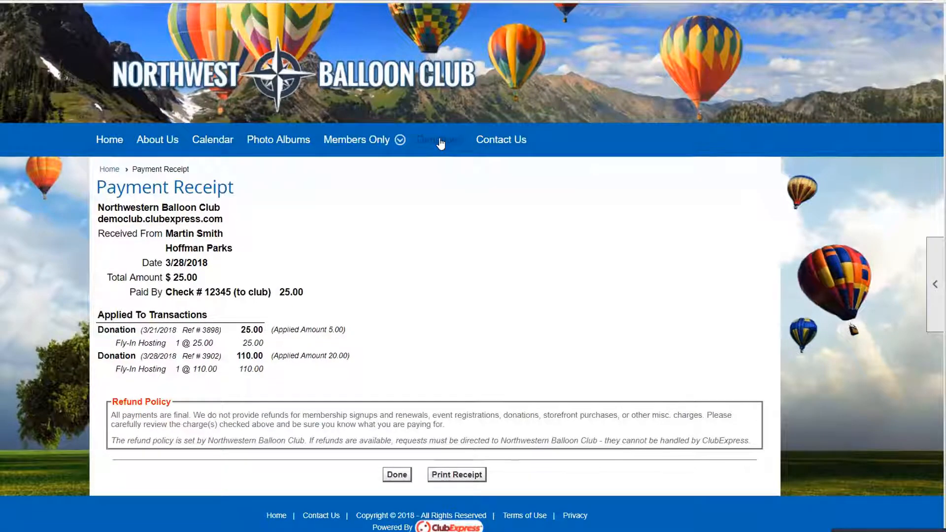
left_click(440, 142)
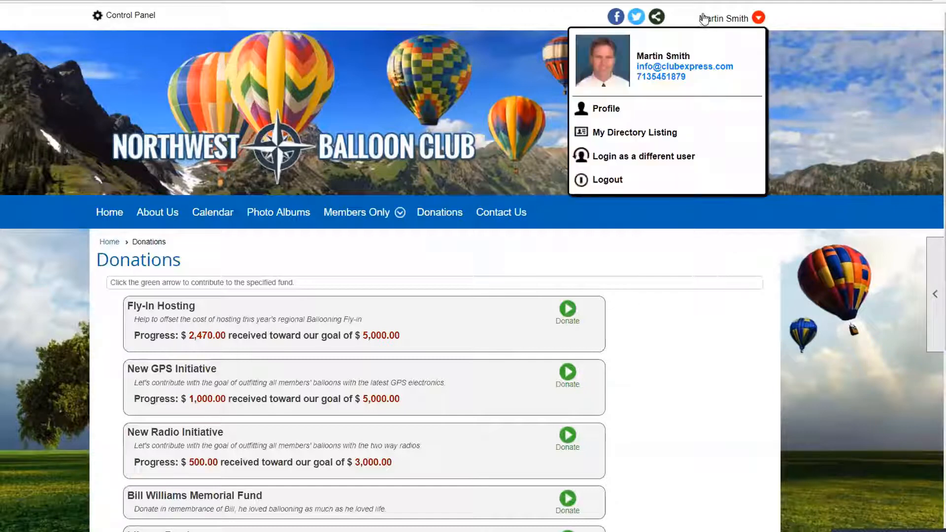
mouse_move(938, 342)
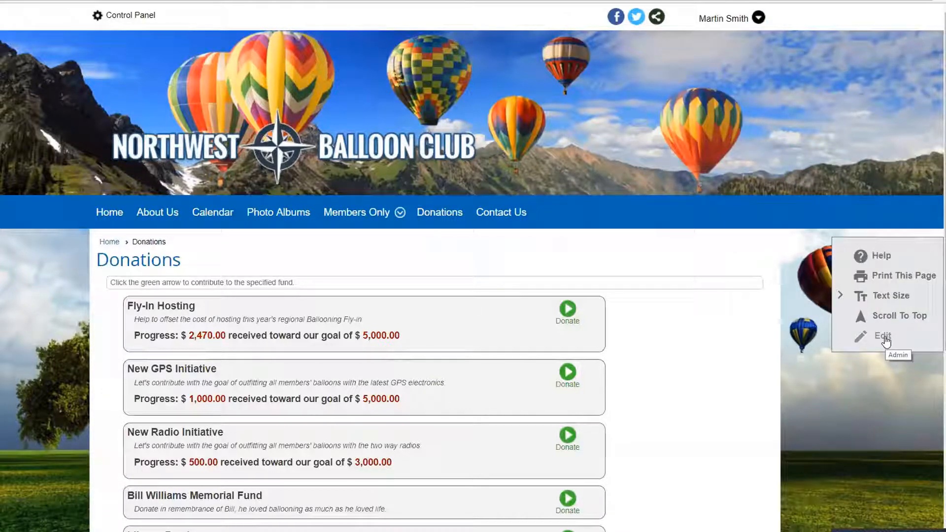
- Open the Donations fund administration from the club's Control Panel and look over the full list of funds
left_click(130, 15)
scroll(461, 202, "down", 3)
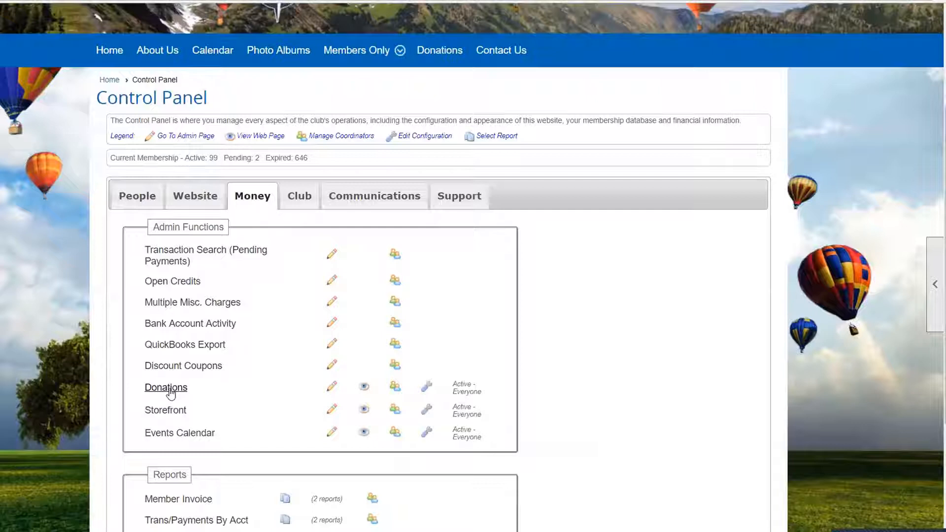
left_click(124, 194)
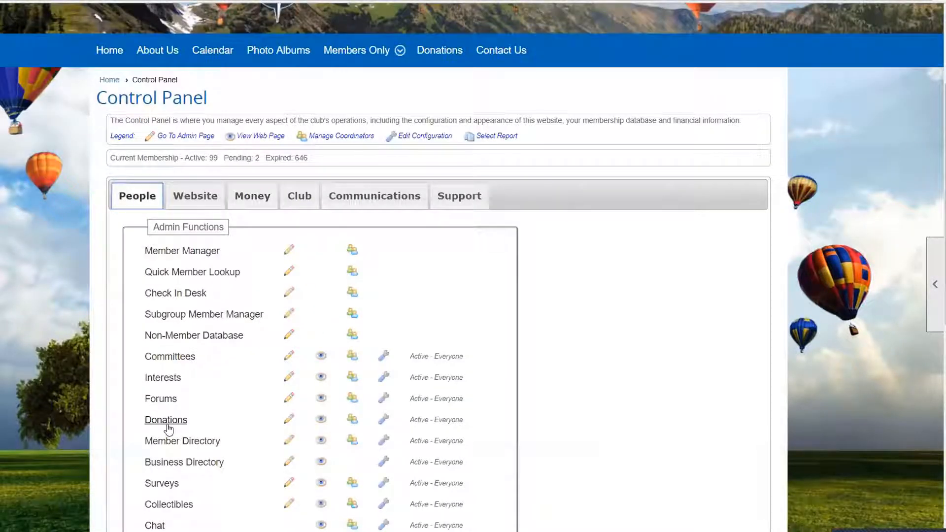
left_click(166, 420)
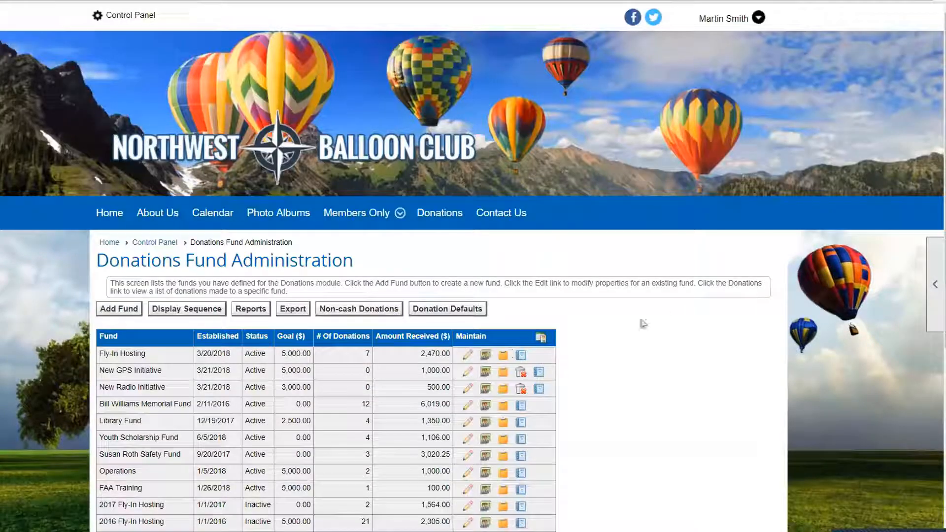
scroll(667, 318, "down", 3)
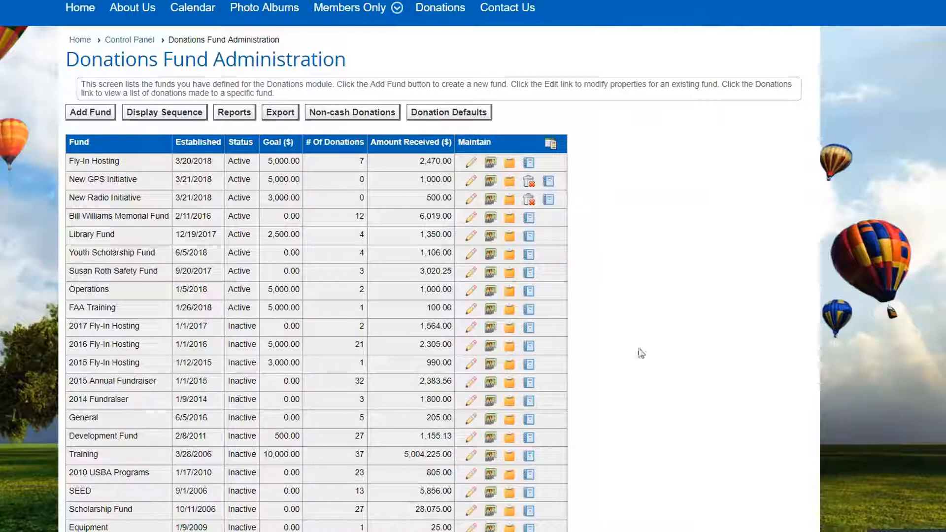
scroll(660, 316, "down", 3)
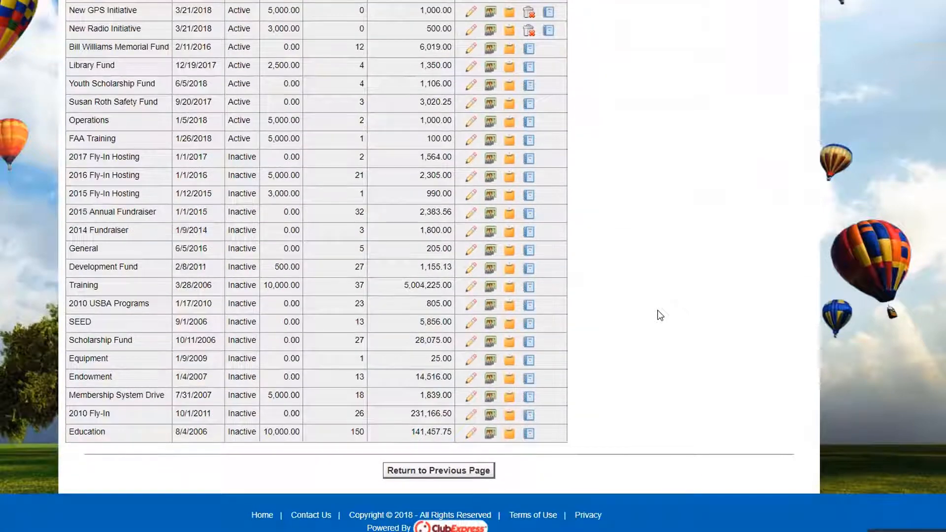
scroll(661, 316, "up", 1)
scroll(660, 315, "up", 3)
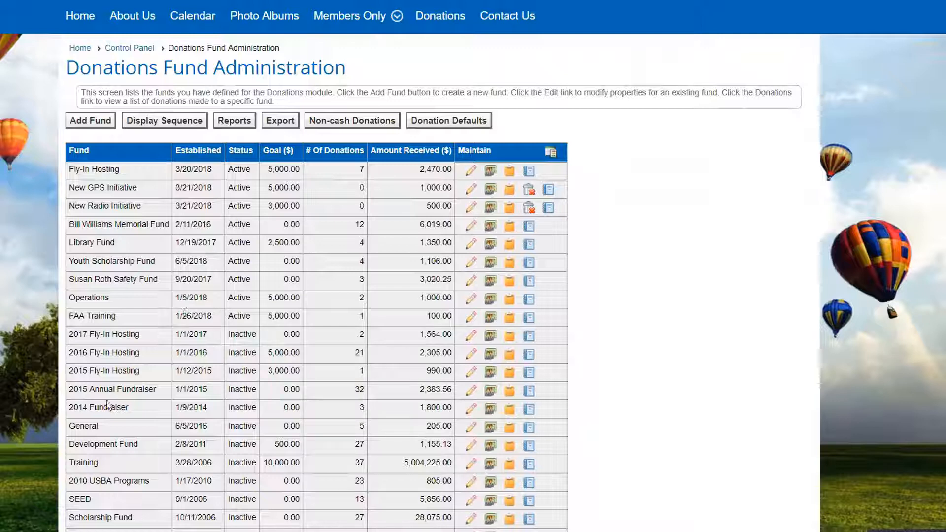
left_click_drag(87, 391, 132, 391)
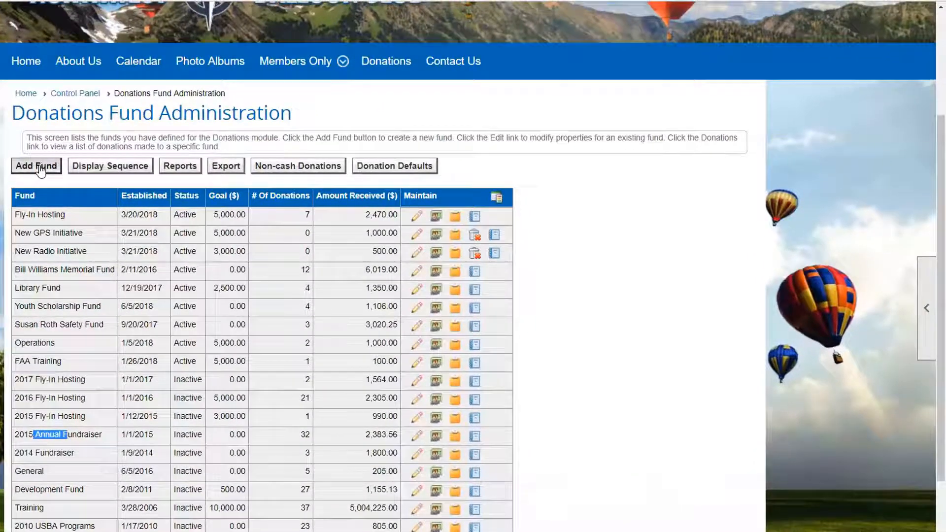
- Create a new fund and enter its name, a person's full name followed by "Education Fund"
left_click(40, 170)
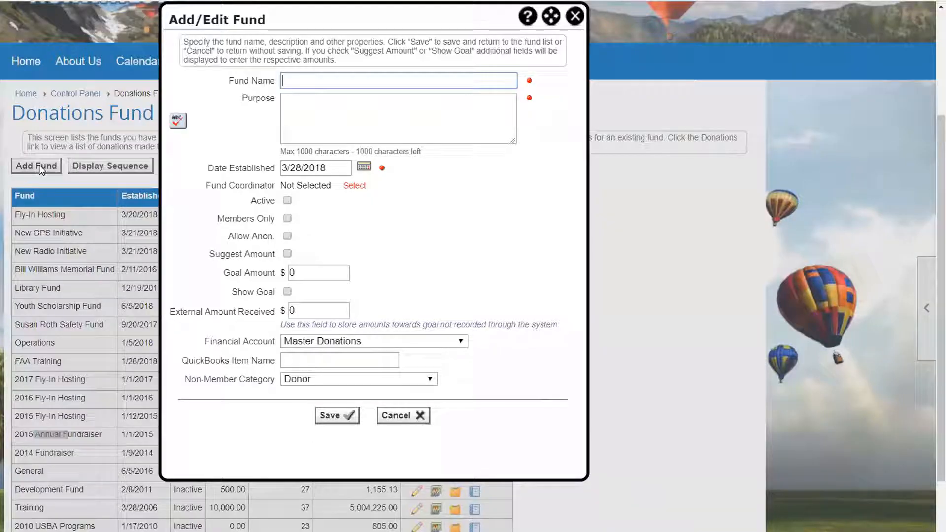
left_click(323, 81)
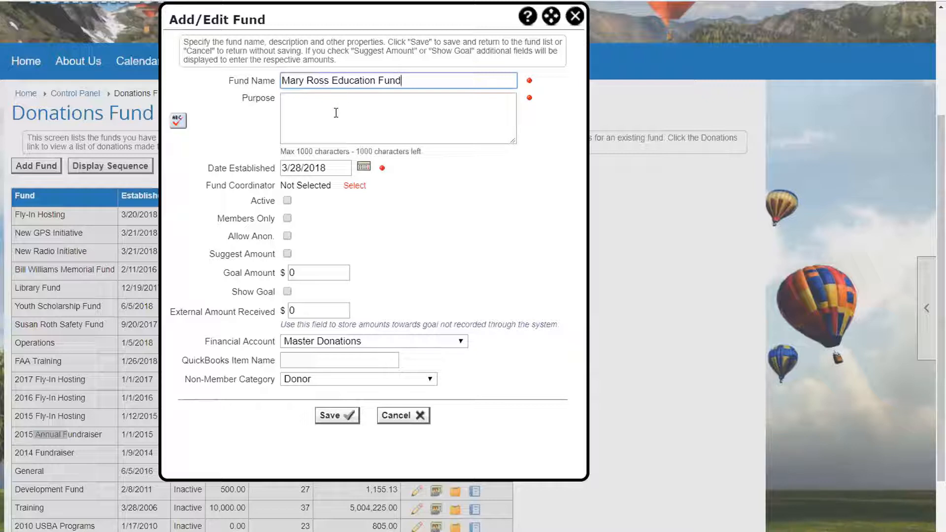
- Enter the fund's purpose as "Contributions pay for demonstrations and training"
left_click(326, 111)
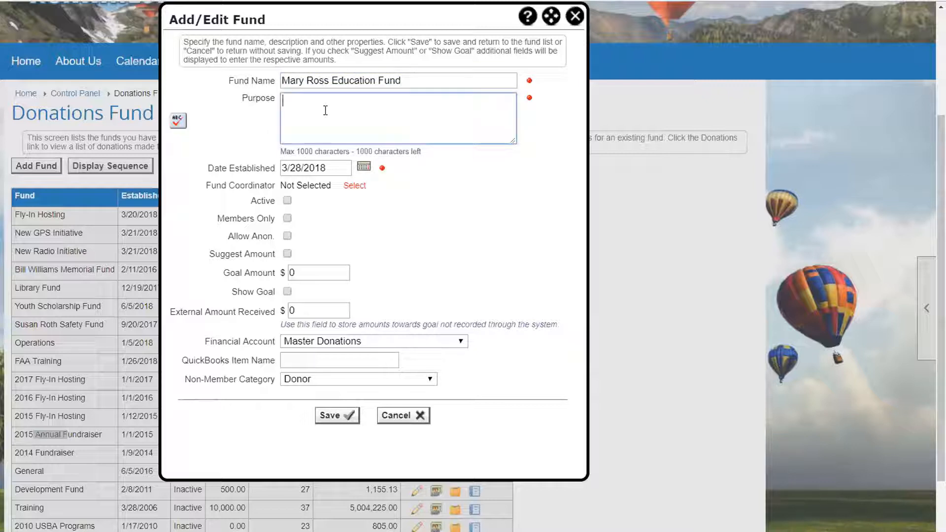
type("Contributions pay for demonstrations and training")
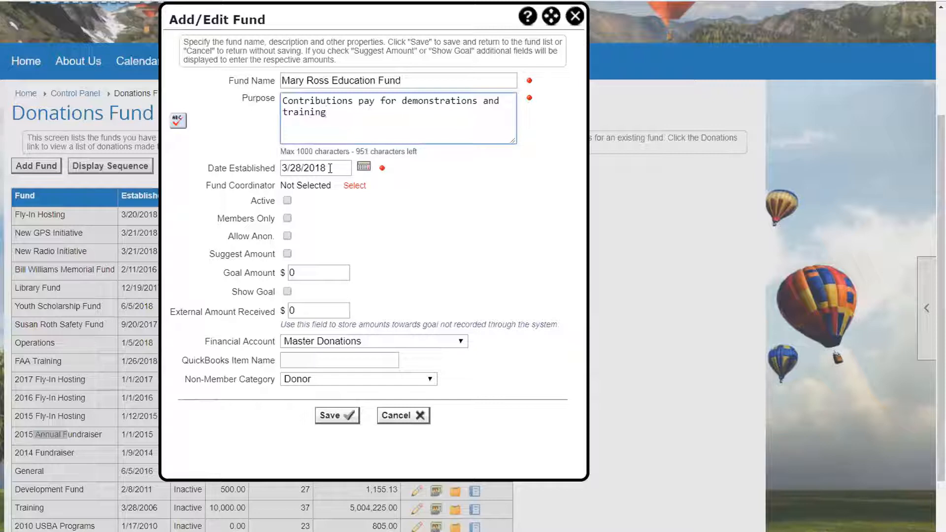
- Assign a member found by last name as fund coordinator and enable notification when a donation is made
left_click(354, 187)
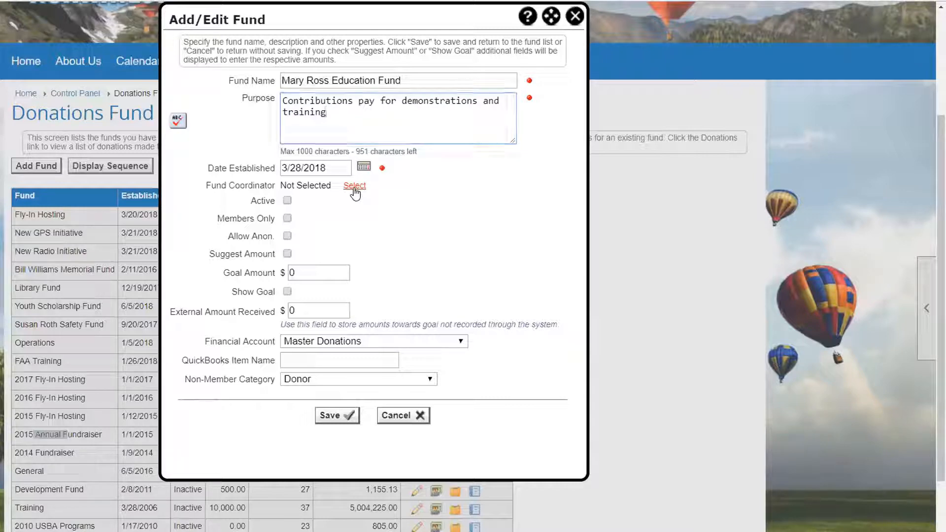
type("cho")
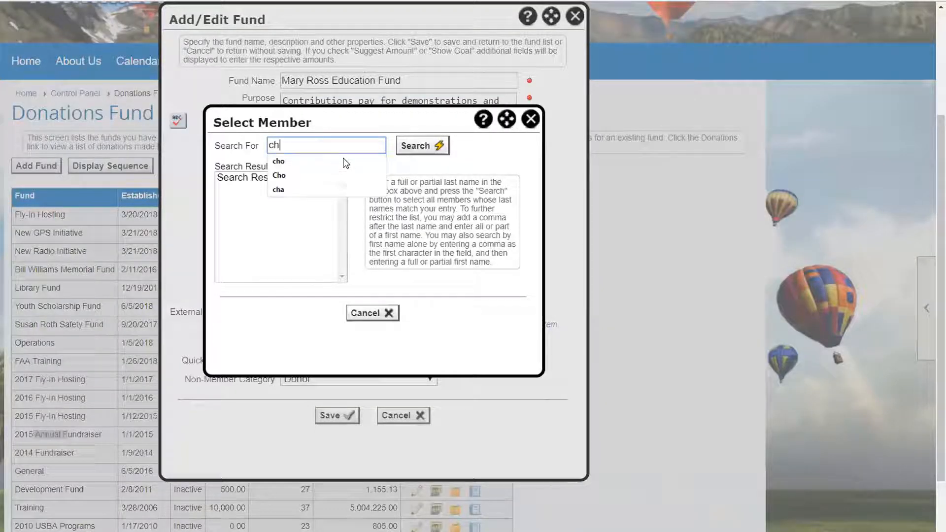
left_click(440, 149)
left_click(260, 180)
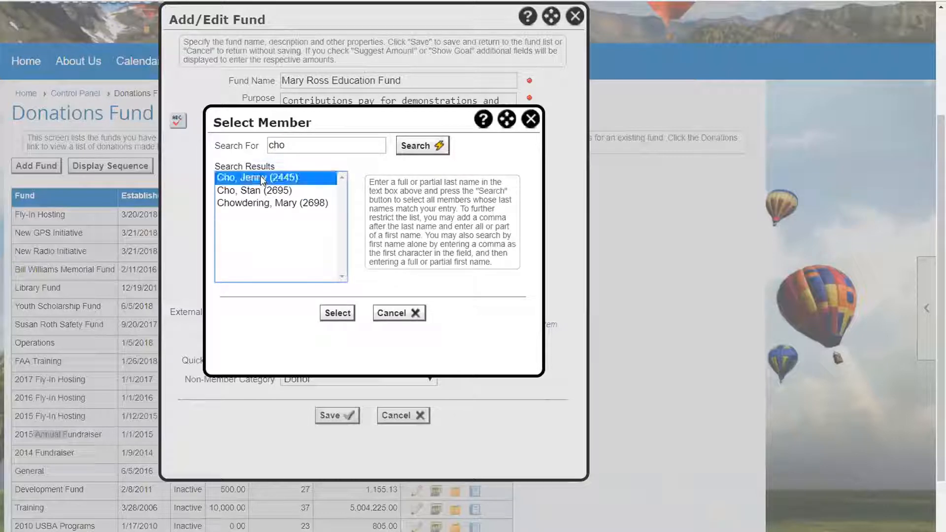
left_click(338, 318)
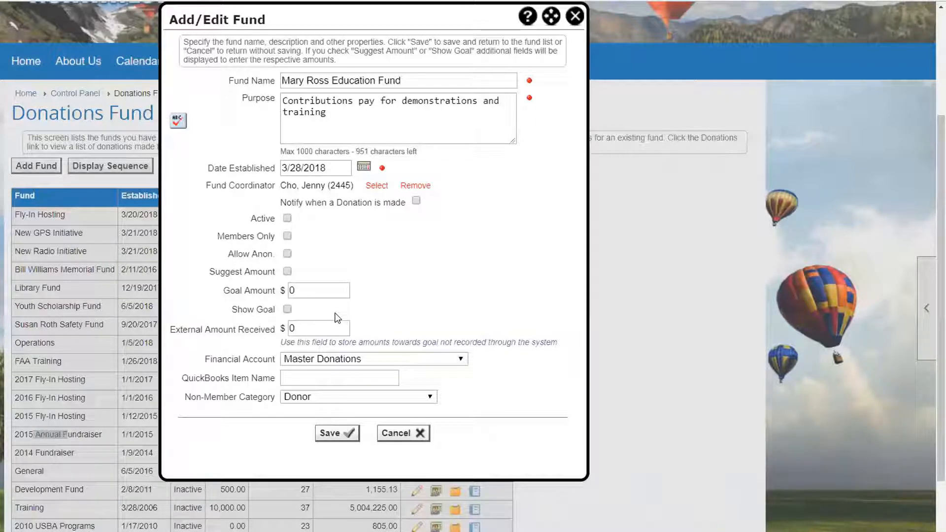
left_click(416, 201)
- Make the education fund active, allow anonymous donations, and set a suggested amount of $20
left_click(287, 219)
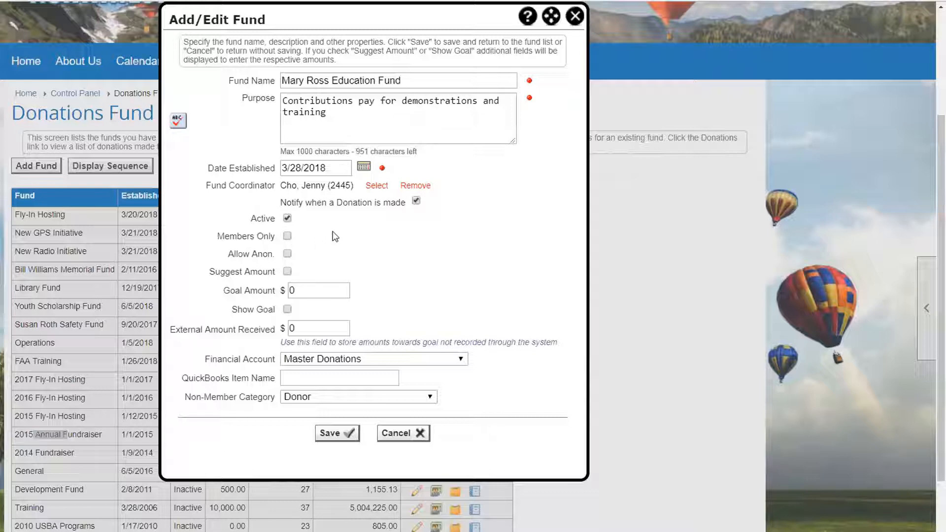
scroll(333, 231, "down", 1)
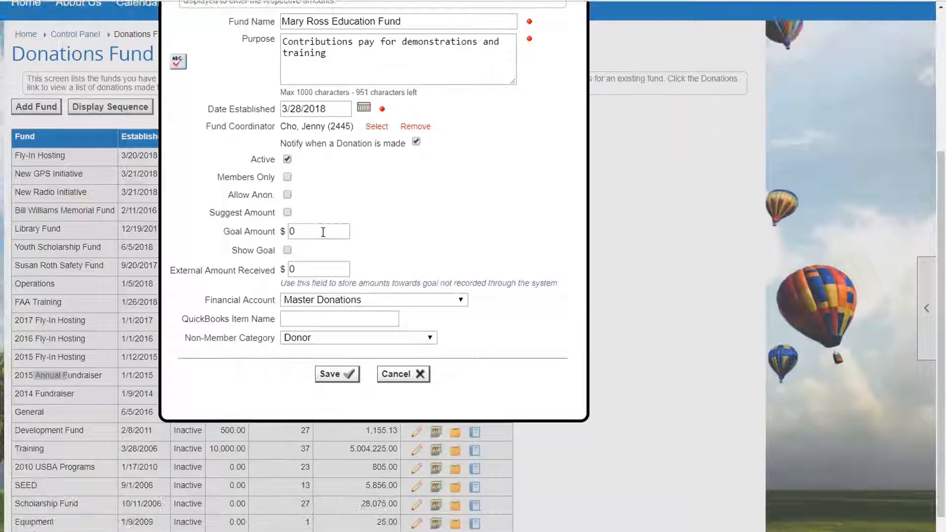
left_click(288, 196)
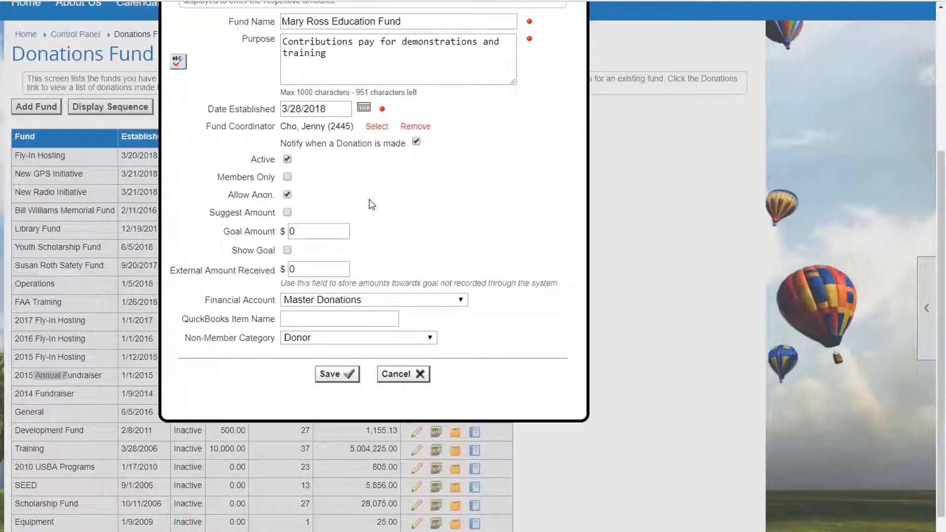
left_click(287, 212)
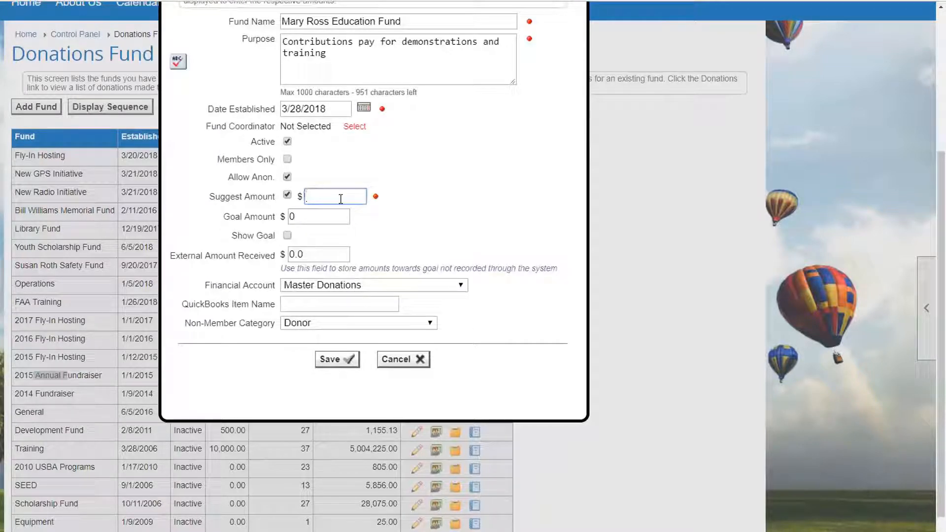
type("20")
- Set the fund's goal amount to $4,000 and have the goal shown
left_click(321, 217)
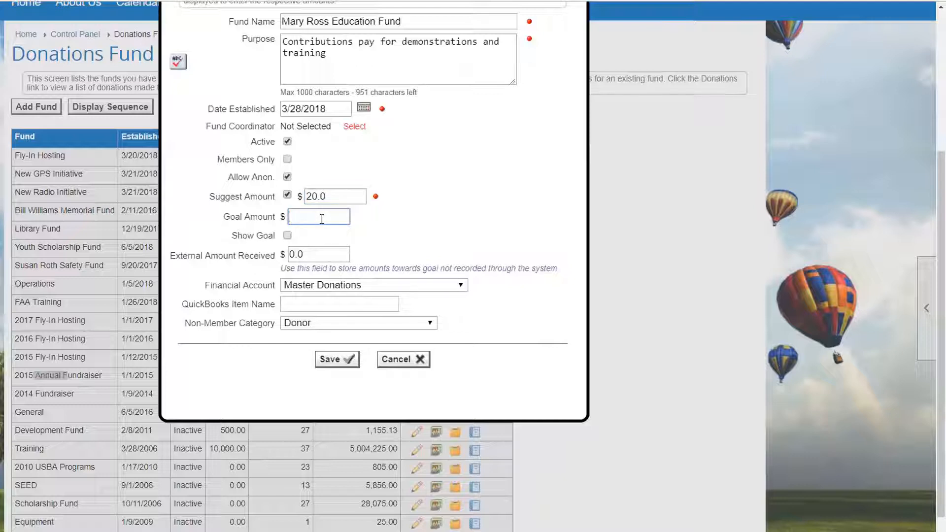
type("4000")
left_click(309, 235)
left_click(288, 235)
- Set the external amount received toward the fund's goal to $500
left_click(326, 255)
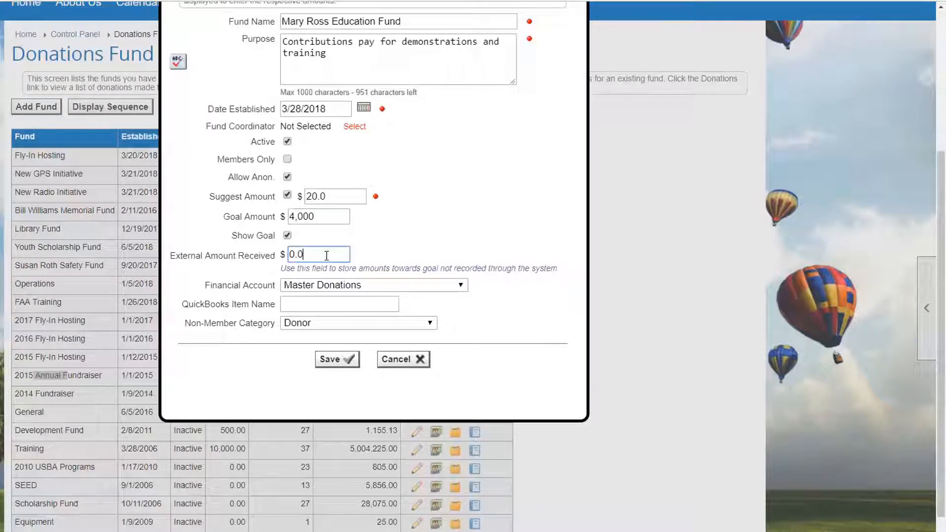
key("BackSpace")
key("BackSpace")
key("BackSpace")
type("500")
left_click(438, 216)
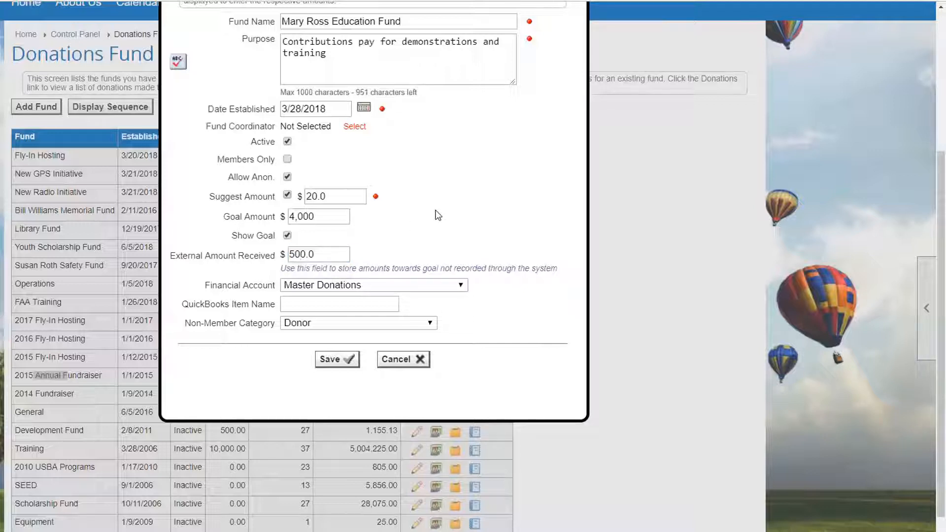
- Keep Master Donations as the financial account and Donor as the non-member category, and save the new fund
left_click(302, 287)
left_click(302, 288)
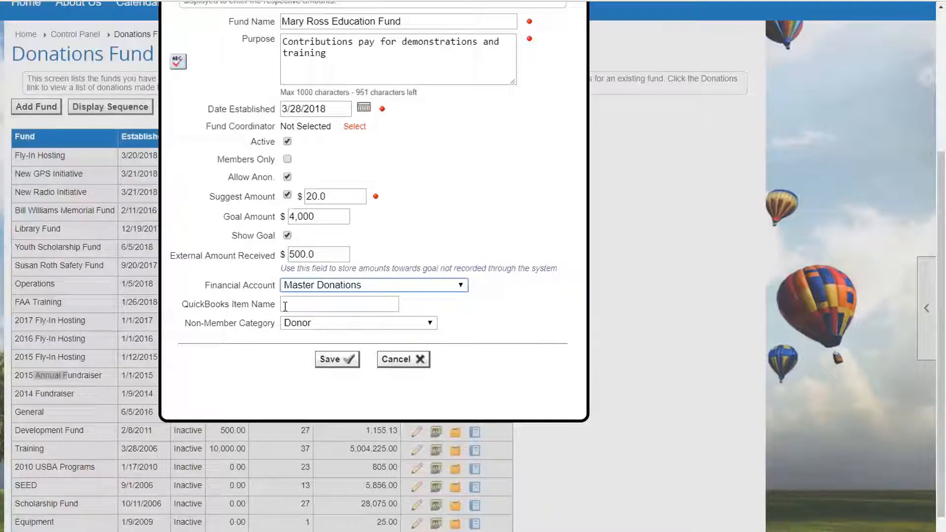
left_click(308, 324)
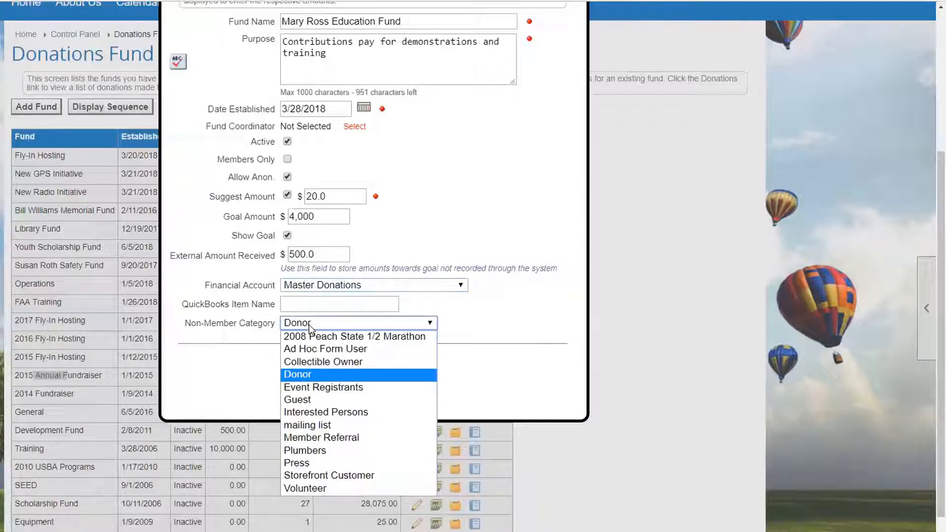
left_click(317, 374)
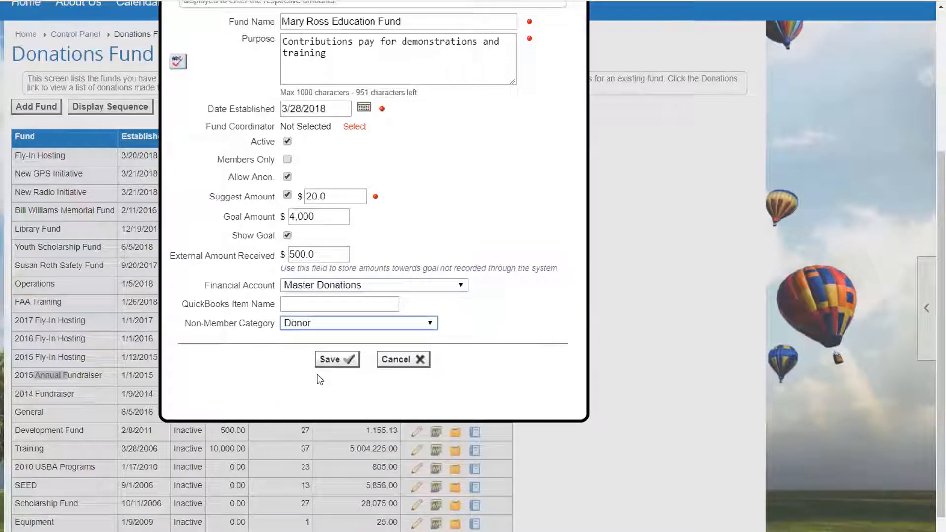
left_click(337, 359)
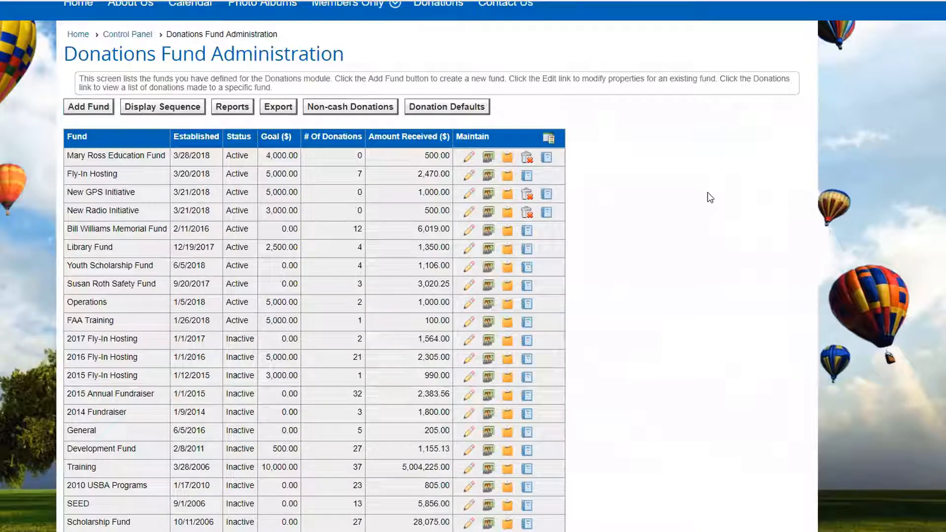
- Move the education fund down to directly below New Radio Initiative in the fund display sequence and save the order
scroll(415, 143, "up", 3)
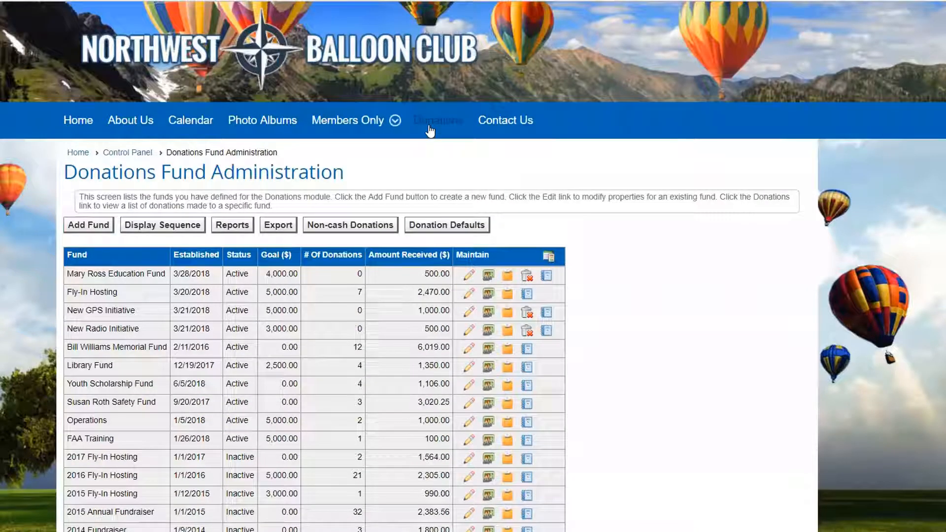
left_click(430, 131)
left_click(159, 227)
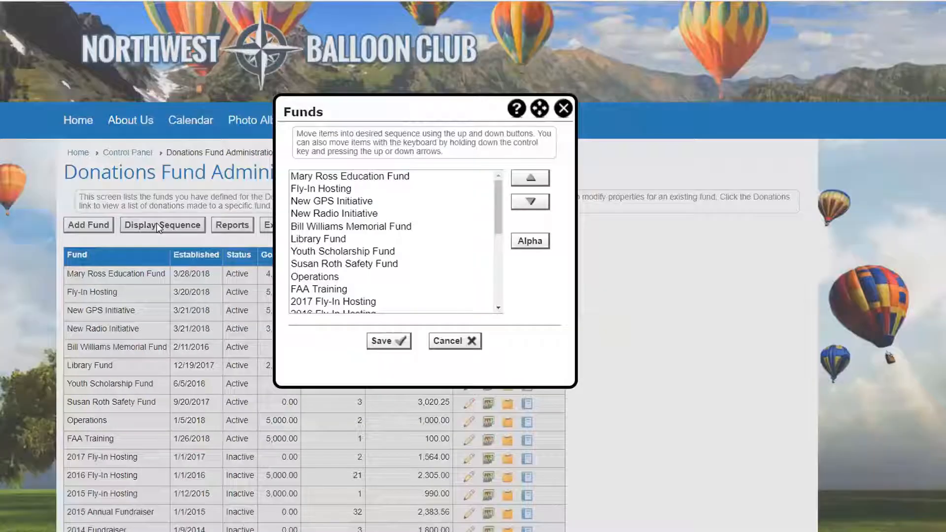
left_click(388, 175)
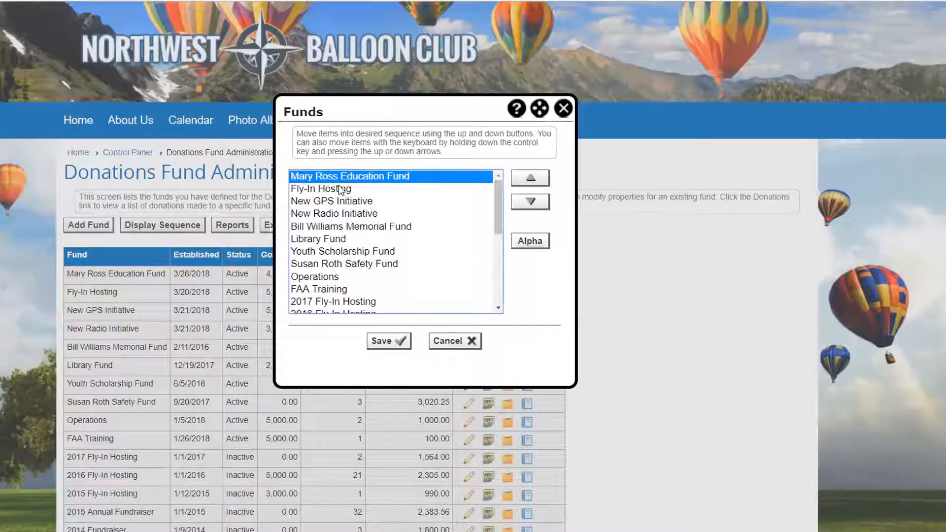
left_click(531, 206)
left_click(531, 205)
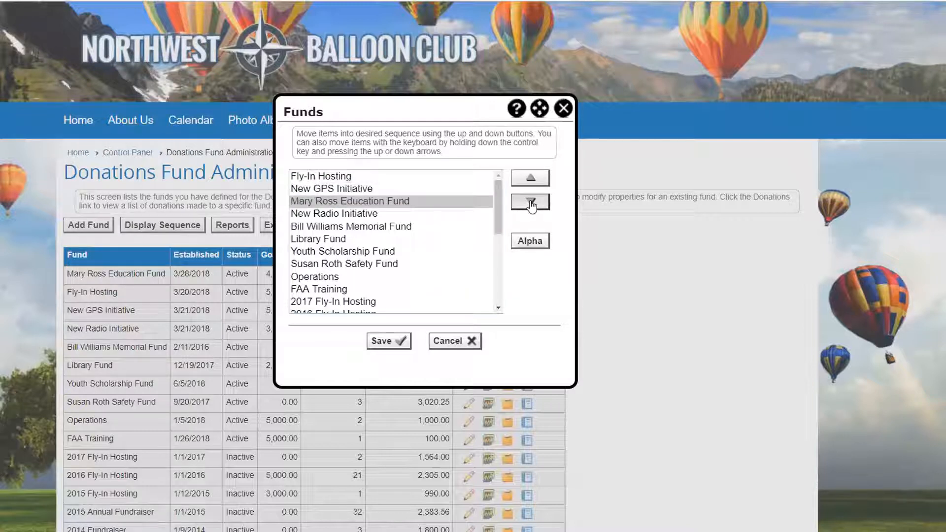
left_click(531, 206)
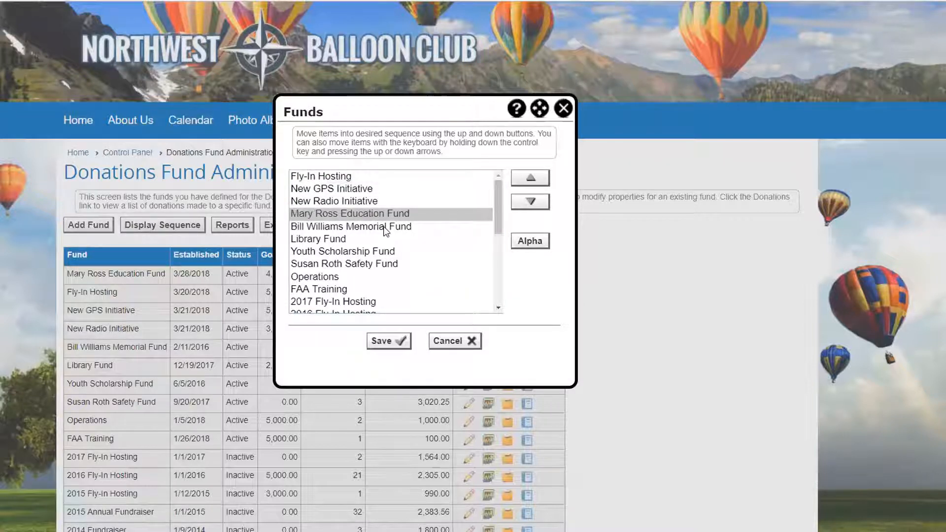
left_click(384, 345)
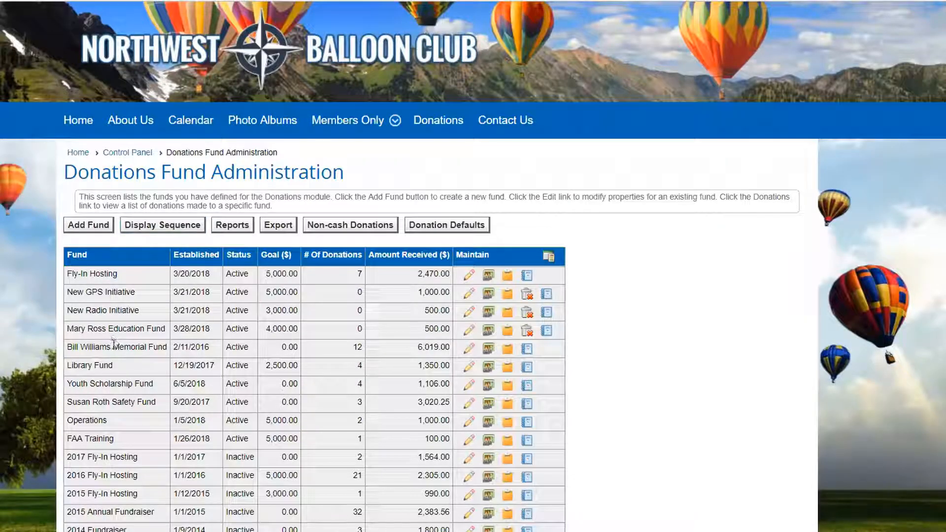
- View the public Donations page to check the order of the funds, and return to fund administration
left_click(437, 122)
scroll(316, 264, "down", 5)
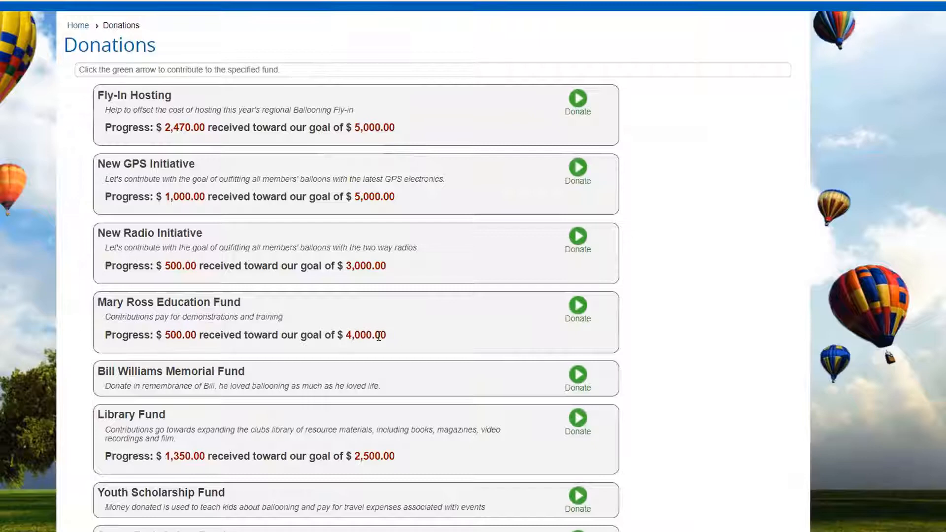
scroll(378, 337, "up", 5)
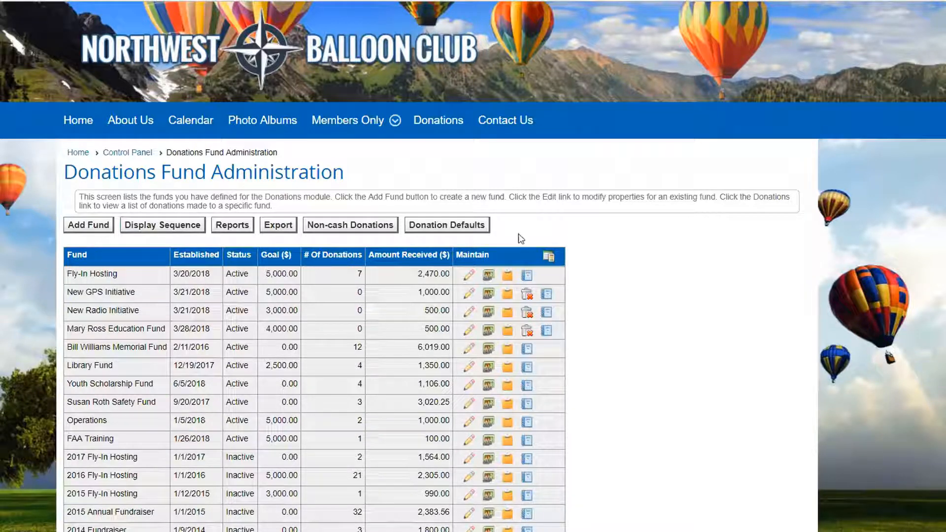
- Review the donate button text and non-member category in the donation defaults, and leave without saving
left_click(468, 227)
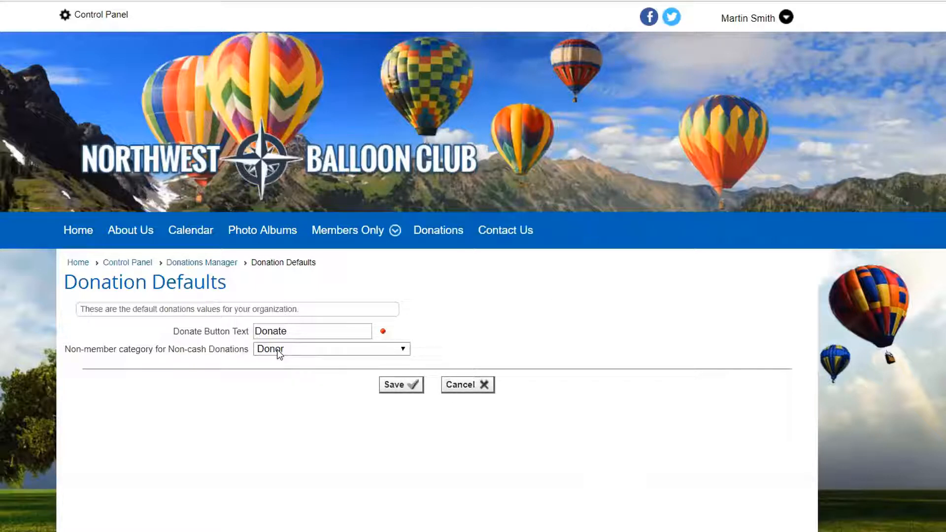
left_click(467, 386)
left_click(901, 365)
- Review the properties of the Fly-In Hosting fund and close them without saving
scroll(720, 364, "down", 2)
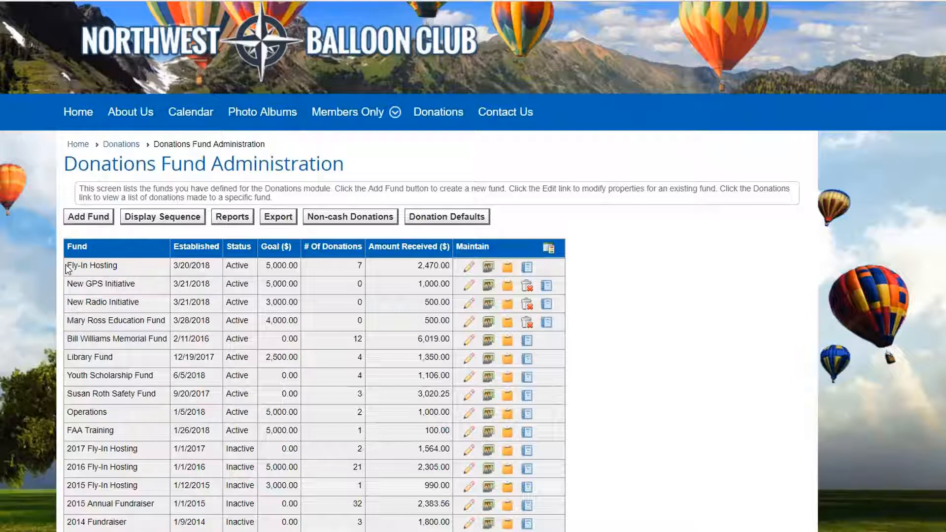
left_click_drag(70, 266, 117, 266)
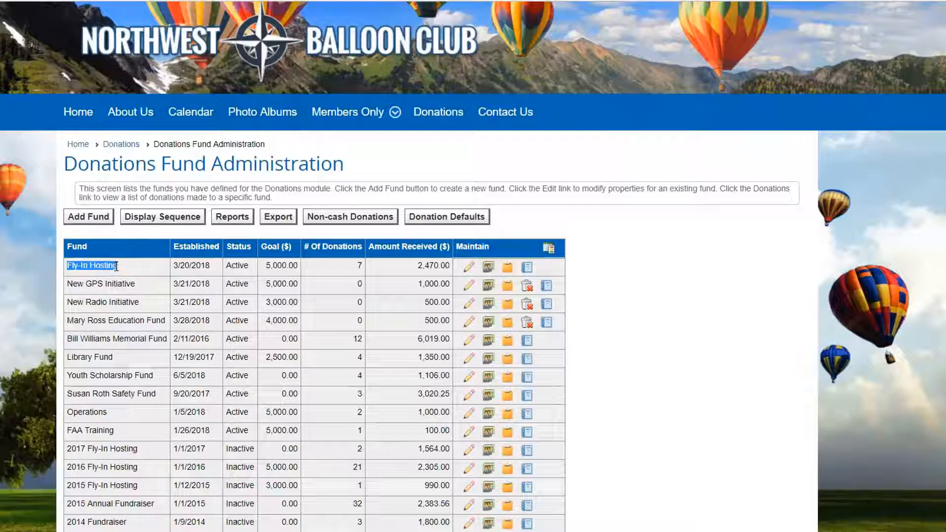
left_click(471, 268)
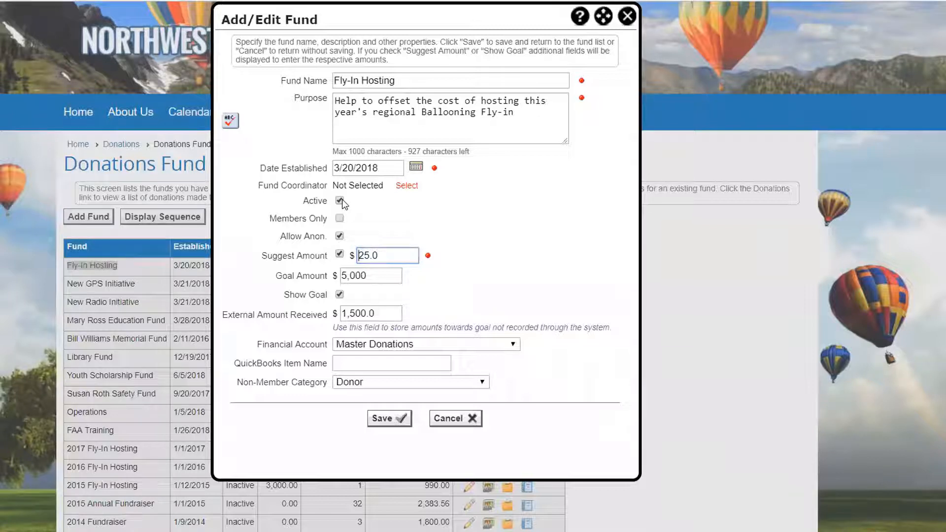
left_click(459, 418)
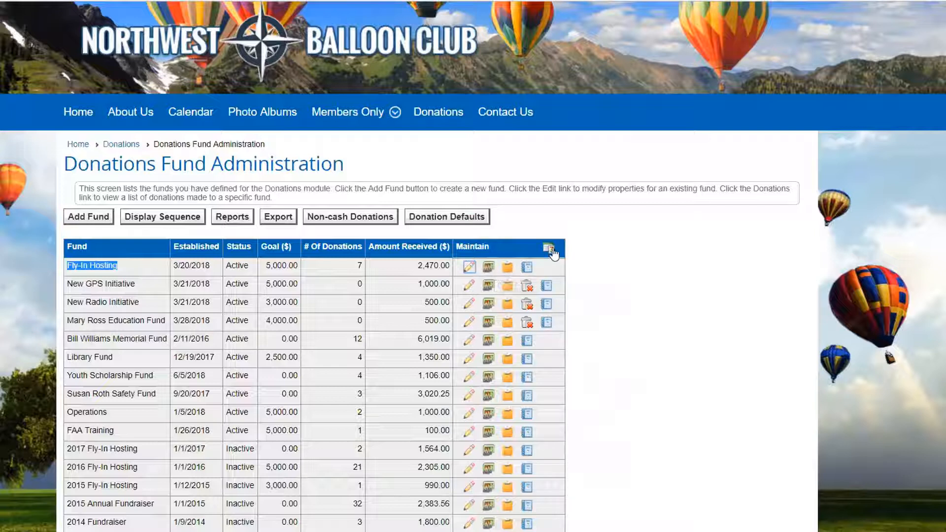
- Display the legend for the fund list's maintenance icons and compare it with the category color legend on the events calendar
mouse_move(552, 252)
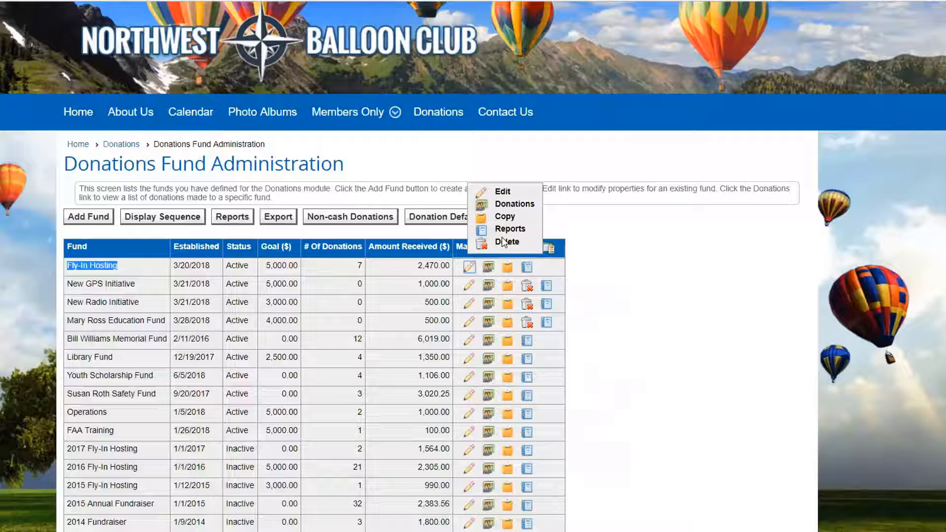
left_click(623, 184)
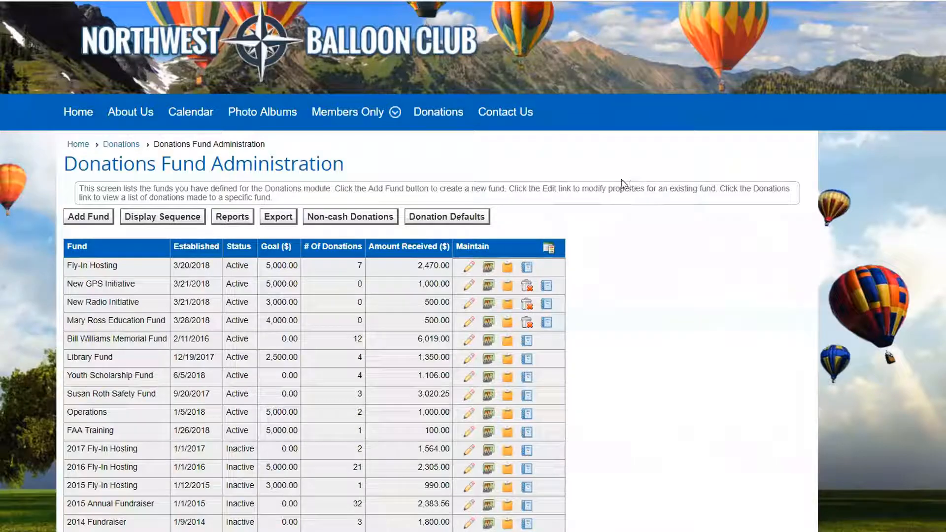
left_click(188, 111)
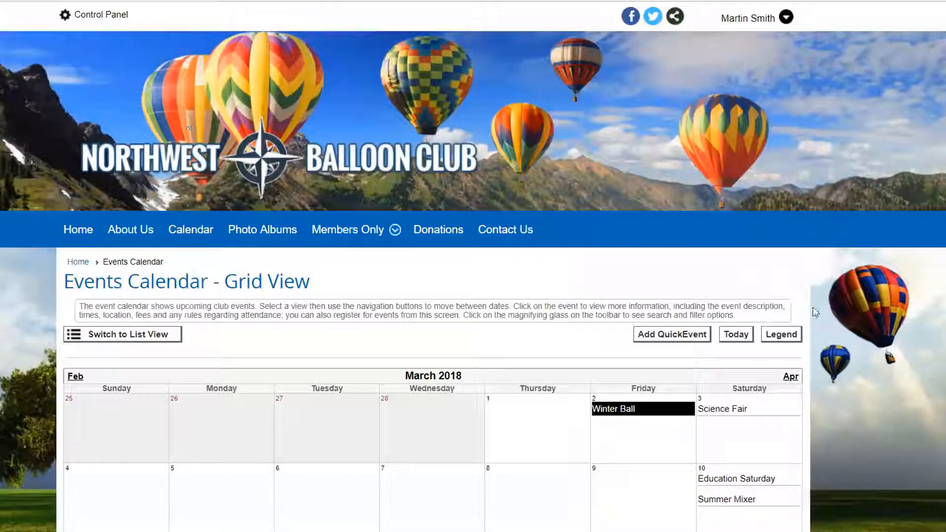
left_click(776, 336)
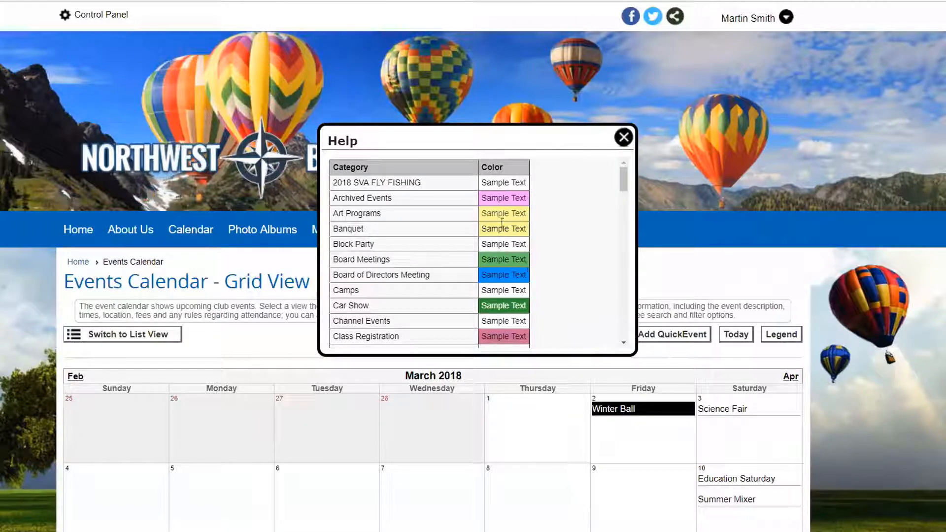
mouse_move(624, 180)
left_mouse_down()
mouse_move(625, 220)
mouse_move(625, 187)
left_mouse_up()
left_click(623, 138)
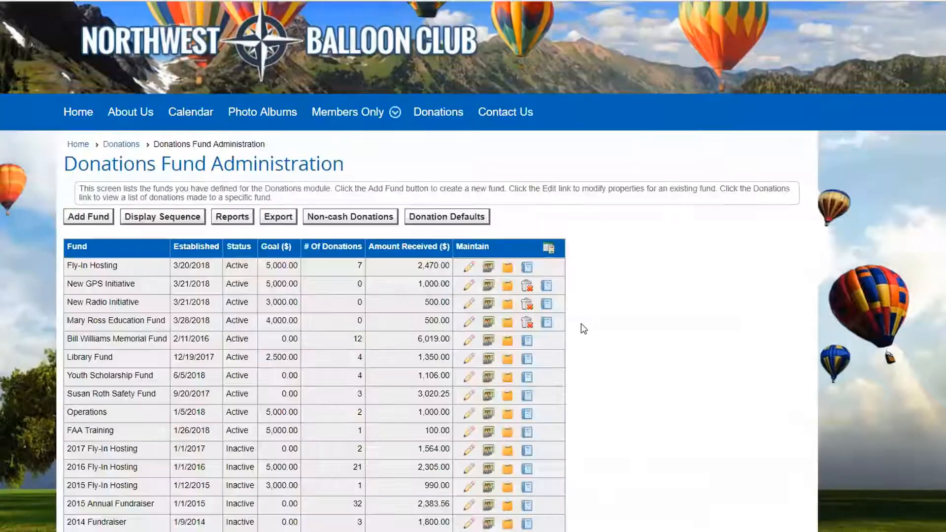
left_click(548, 248)
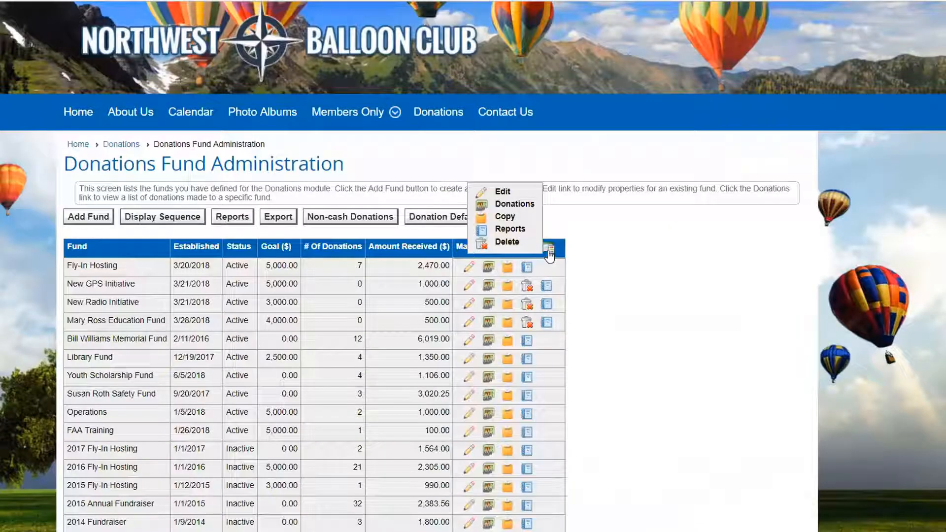
- Examine the dates, amounts and payment status of the donations made to the Fly-In Hosting fund
left_click(488, 267)
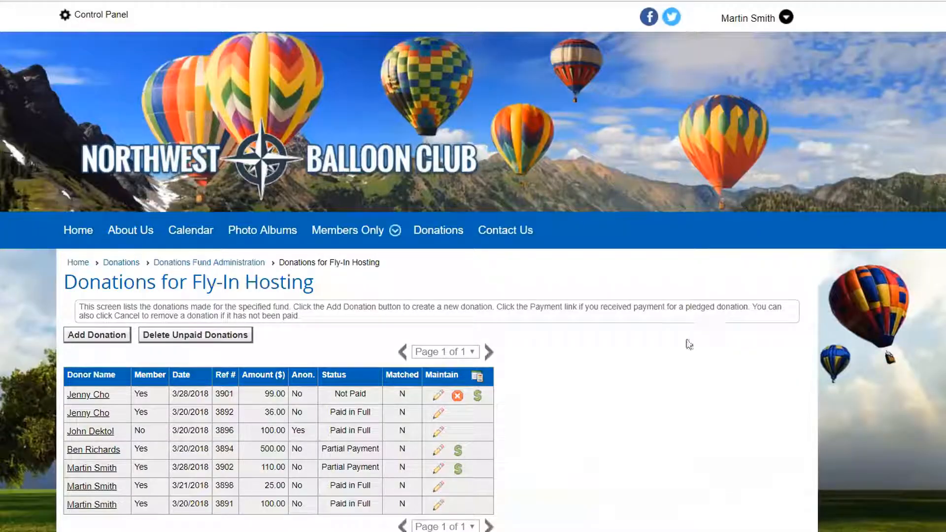
scroll(685, 343, "down", 1)
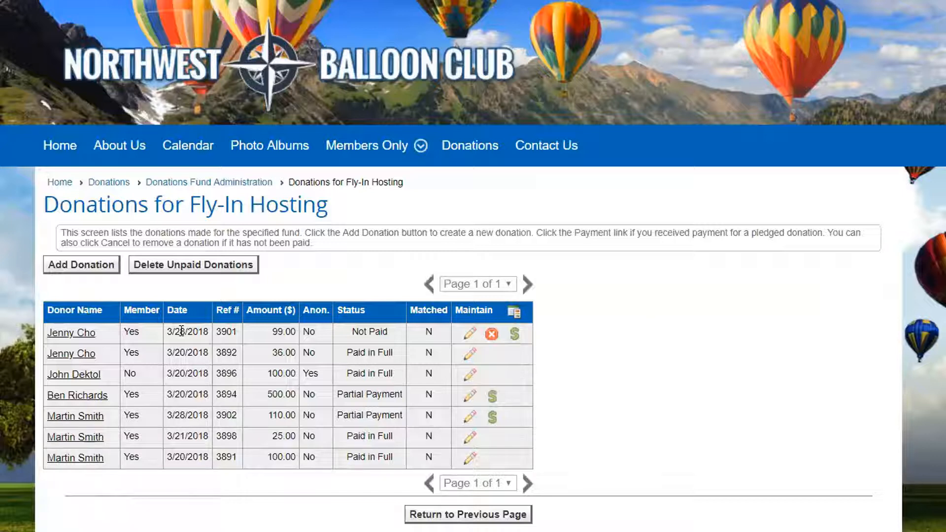
left_click_drag(167, 330, 198, 330)
left_click_drag(168, 414, 192, 415)
left_click_drag(270, 332, 290, 332)
left_click_drag(267, 415, 294, 415)
left_click(583, 394)
left_click_drag(352, 332, 385, 337)
left_click(389, 333)
- Review the contribution details of the unpaid $99 donation and return to the donation list without changing it
left_click(474, 339)
scroll(280, 364, "down", 2)
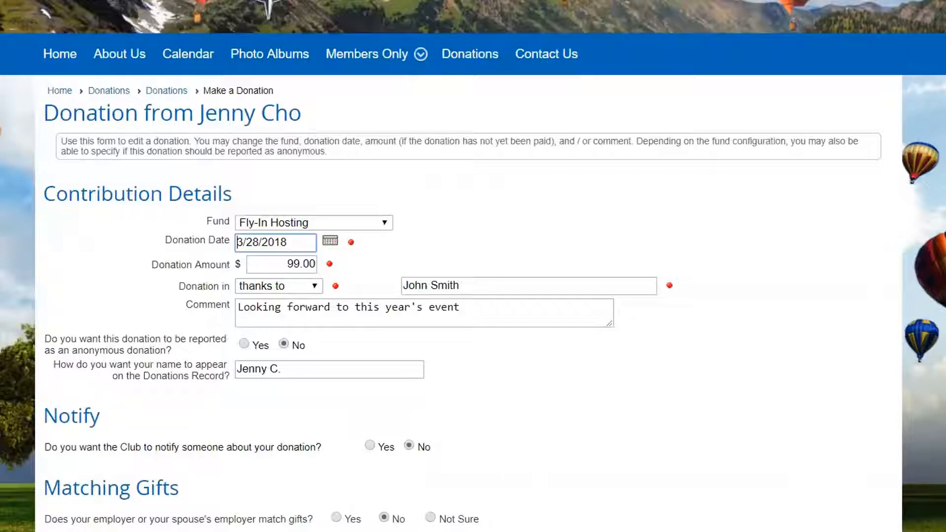
left_click(532, 531)
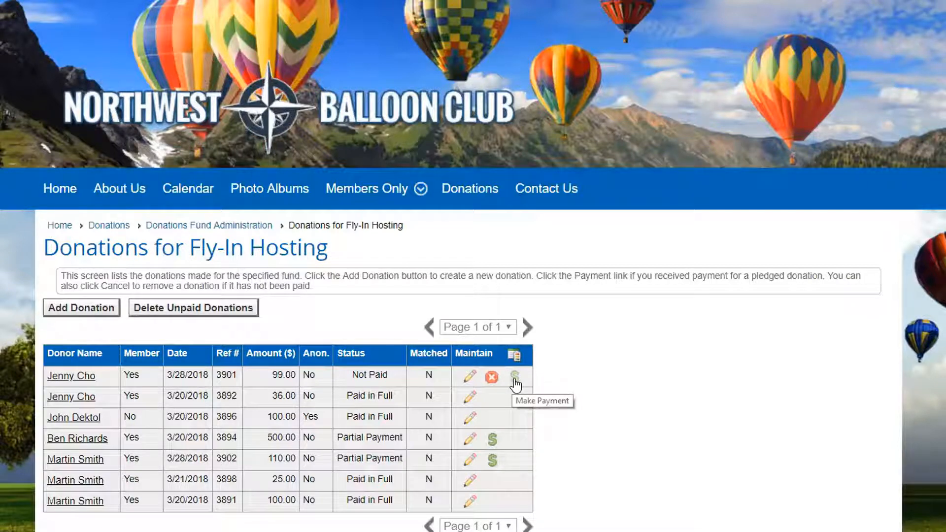
- Start a payment for the unpaid $99 Fly-In Hosting donation with Received Cash as the payment method
left_click(514, 380)
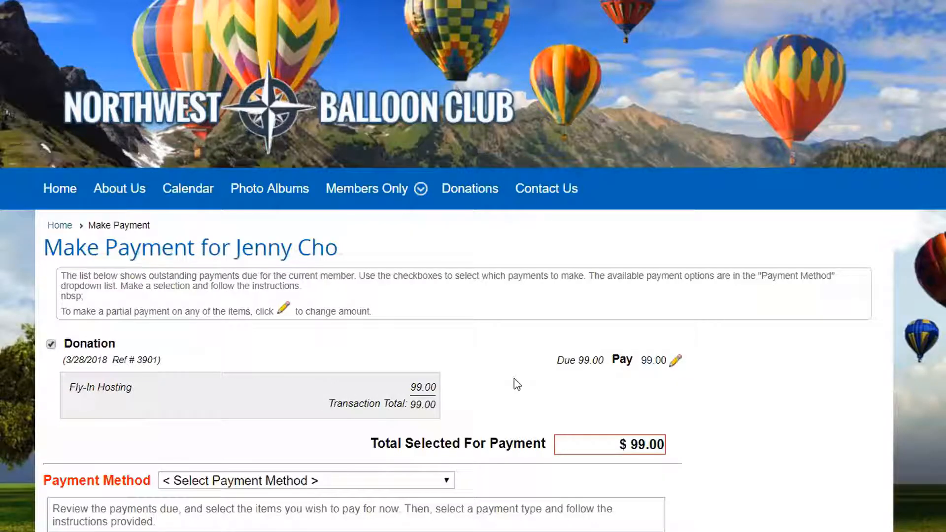
scroll(505, 380, "down", 3)
left_click(444, 345)
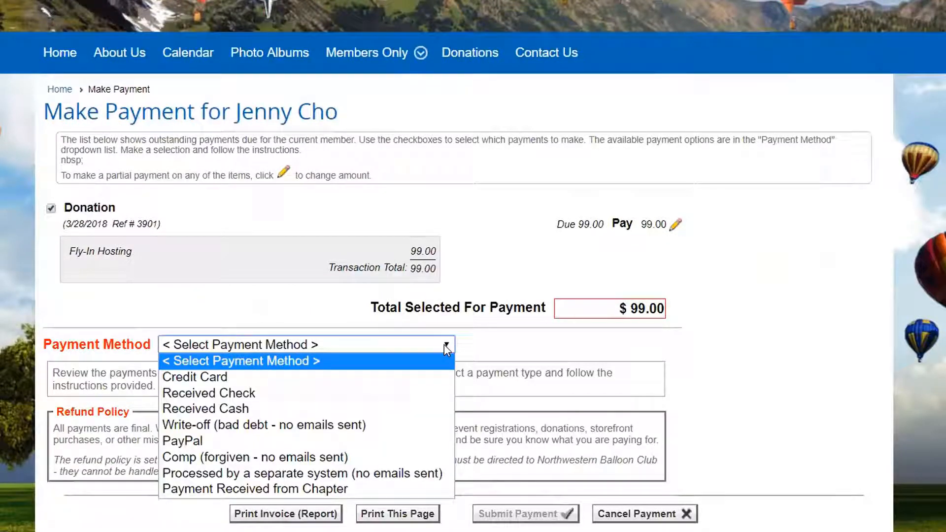
left_click(249, 409)
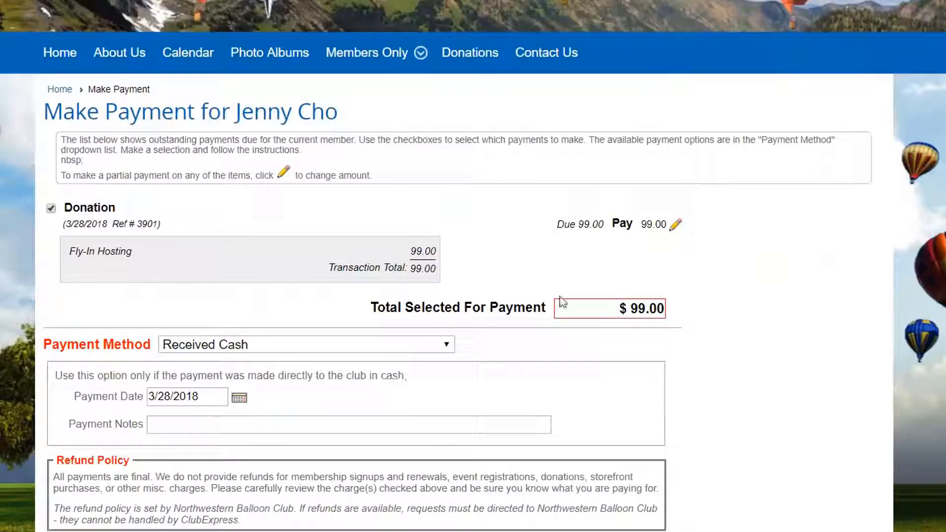
- Set the amount to pay on the donation to $50.00 as a partial payment
left_click(676, 225)
double_click(629, 224)
type("50")
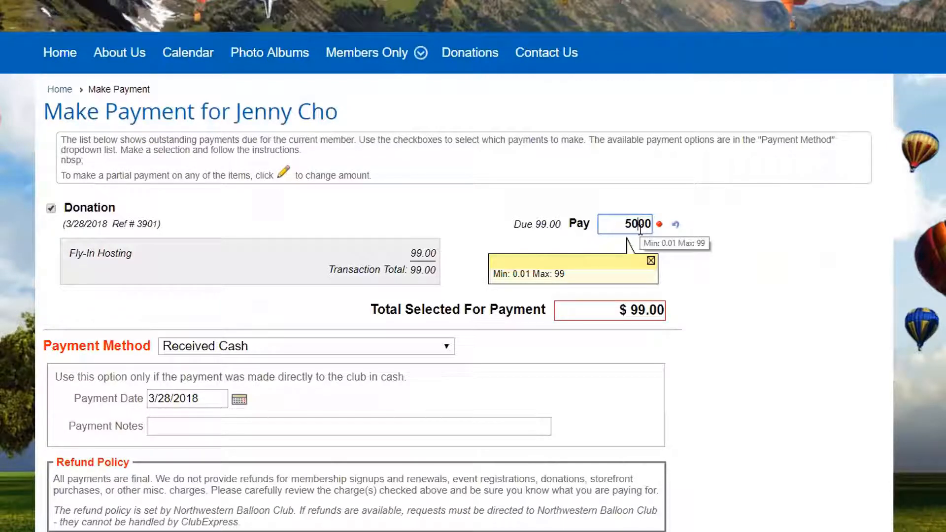
left_click(578, 314)
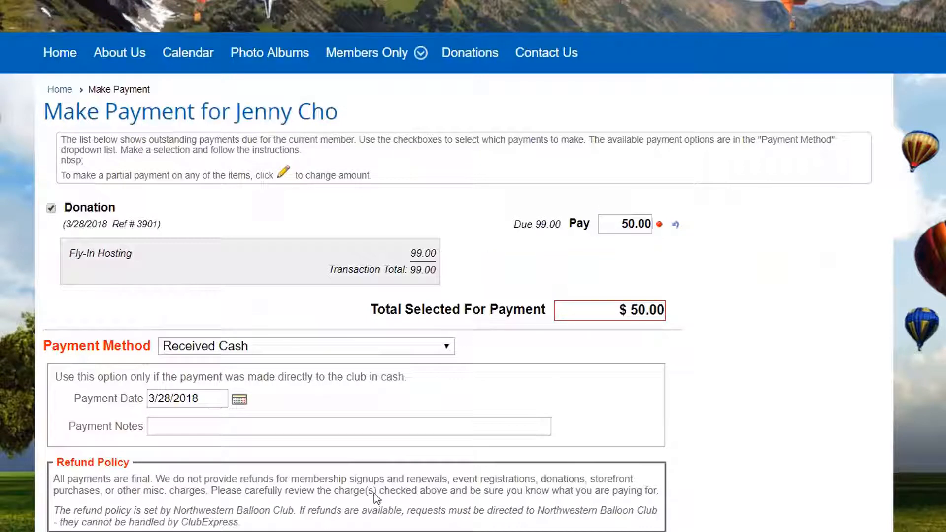
- Add a payment note saying to whom the cash was handed, and submit the payment
left_click(169, 430)
type("handed cash ")
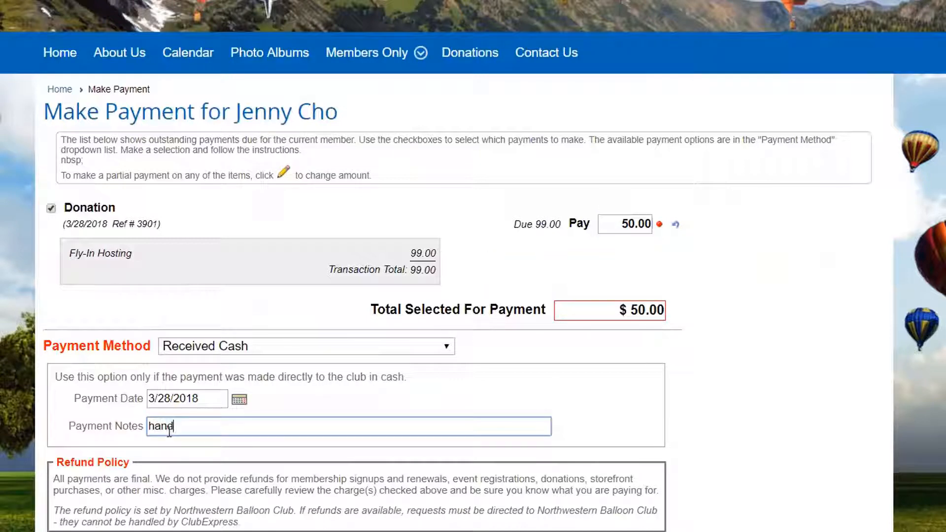
type("to Sally")
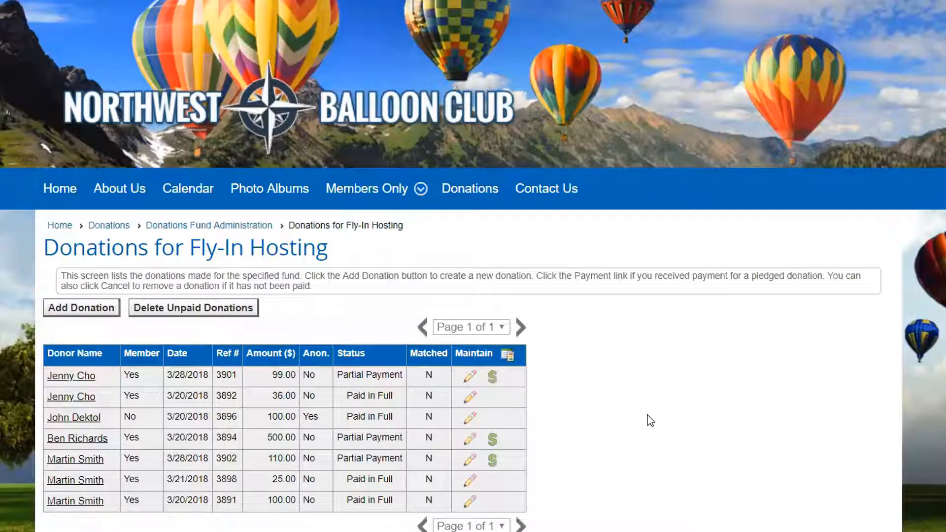
- Look at the payment page for the rest of the $99 donation and return without paying
left_click(492, 382)
scroll(690, 312, "down", 1)
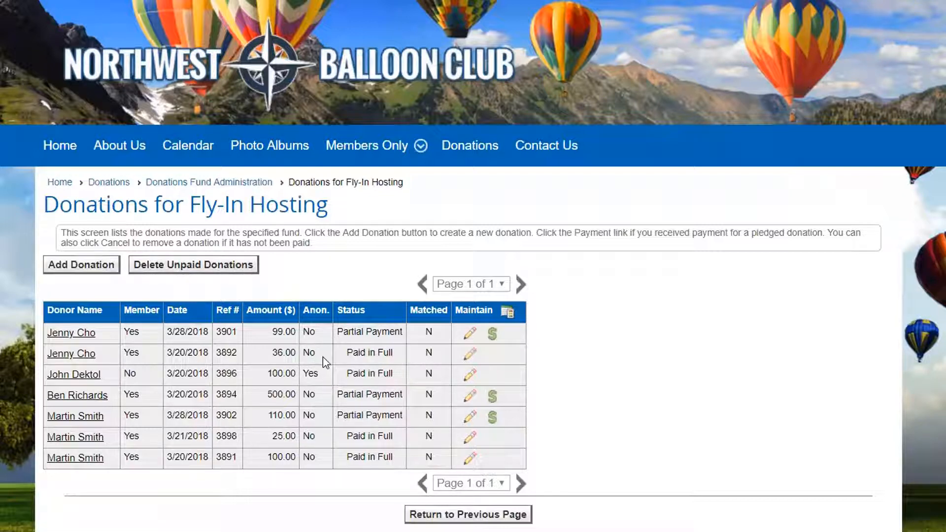
- Look at the form for adding a donation to the Fly-In Hosting fund, and return to the fund administration list
left_click(97, 269)
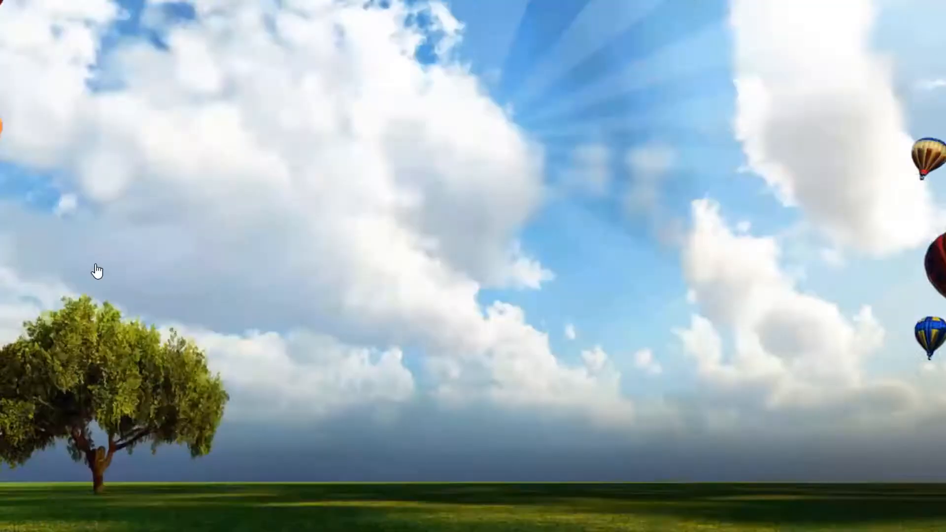
scroll(558, 345, "down", 4)
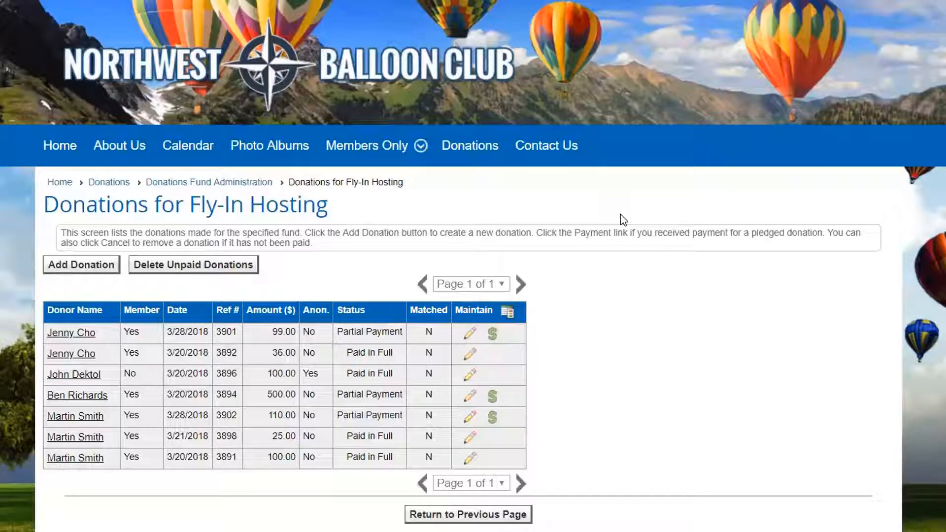
left_click(466, 516)
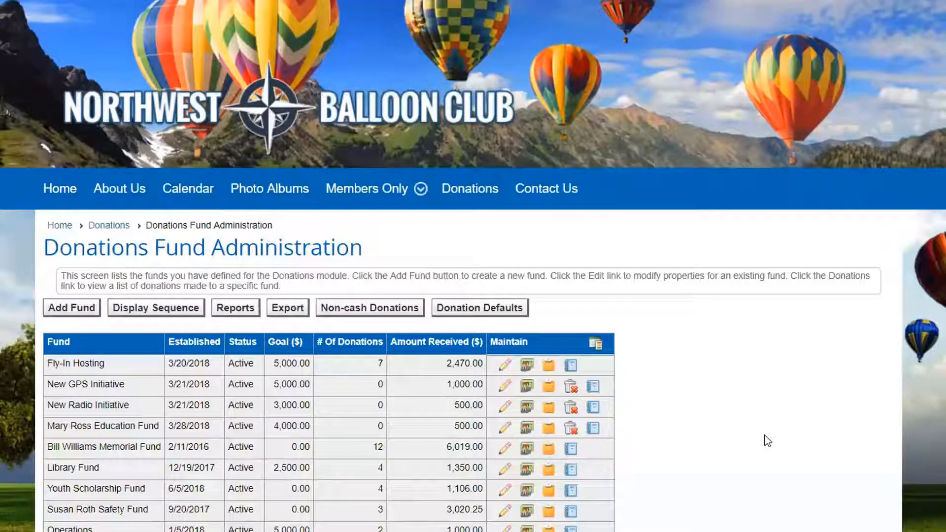
scroll(766, 439, "down", 3)
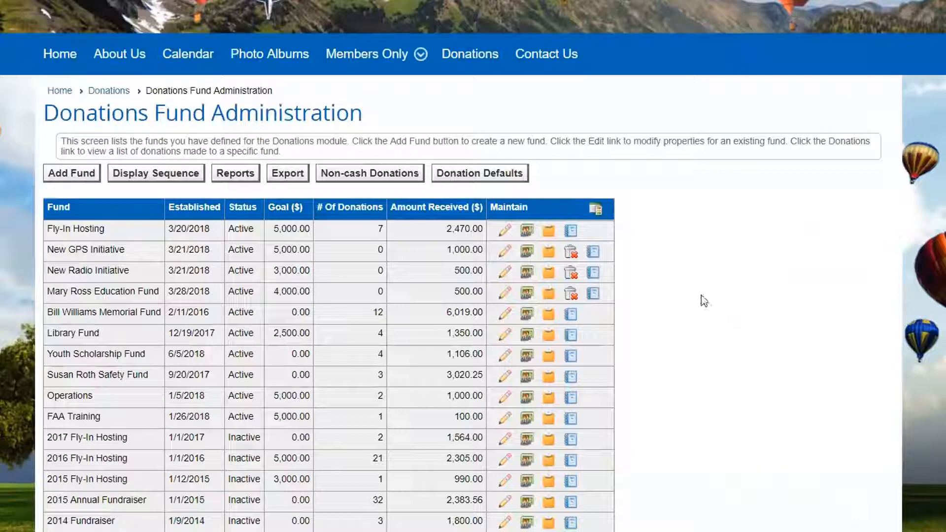
- Run the Donations by Name report for the Fly-In Hosting fund
left_click(570, 231)
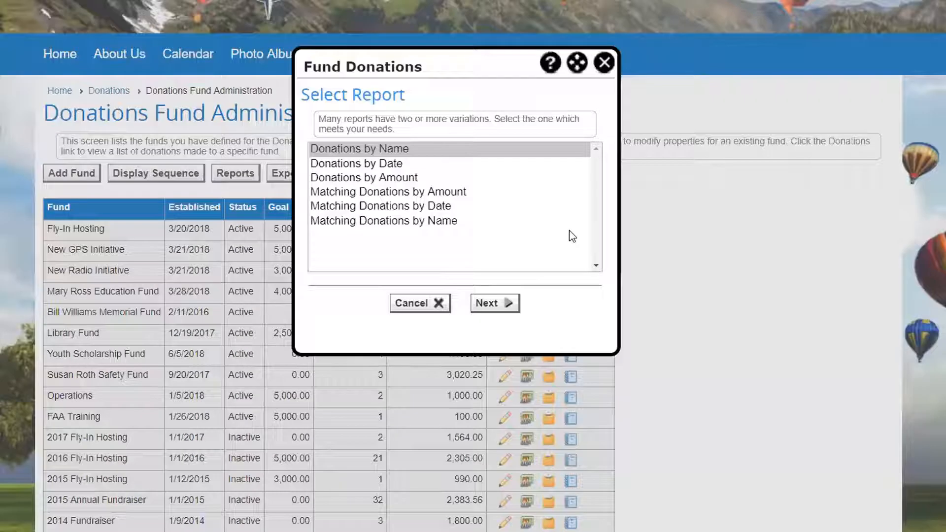
left_click(486, 305)
left_click(485, 302)
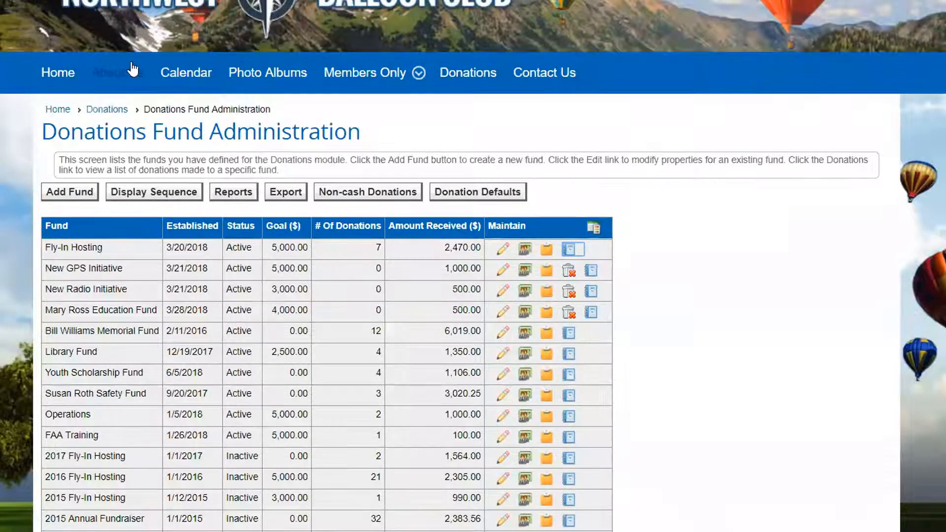
- From the Control Panel's money functions, start the User Transactions By Account report
scroll(133, 69, "up", 3)
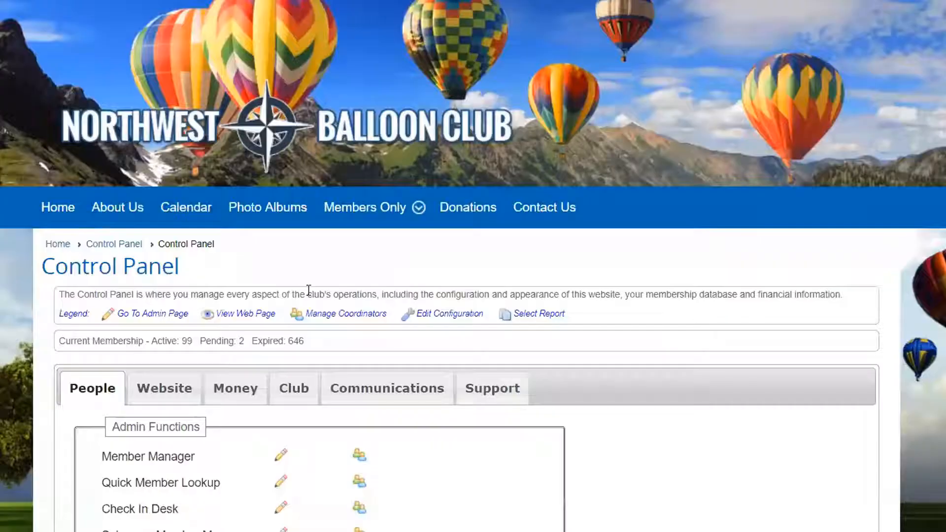
left_click(220, 394)
scroll(441, 363, "down", 5)
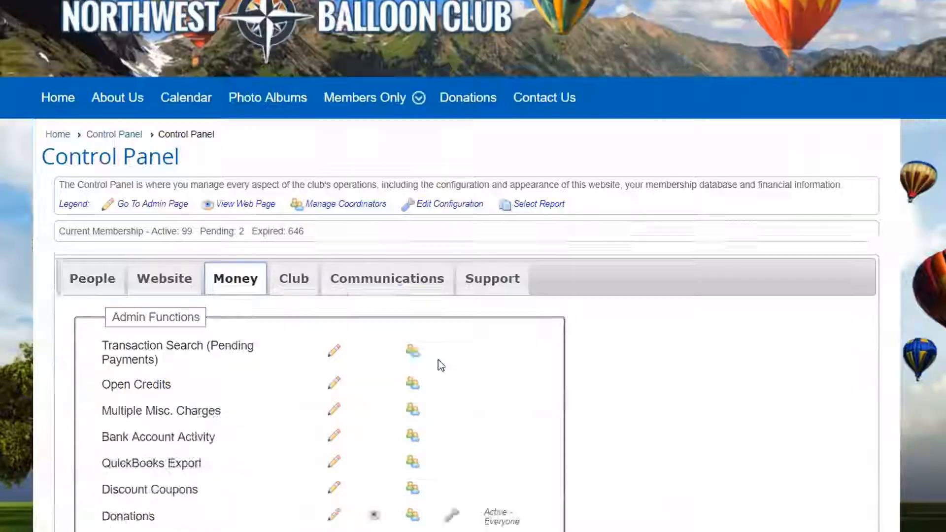
left_click(169, 459)
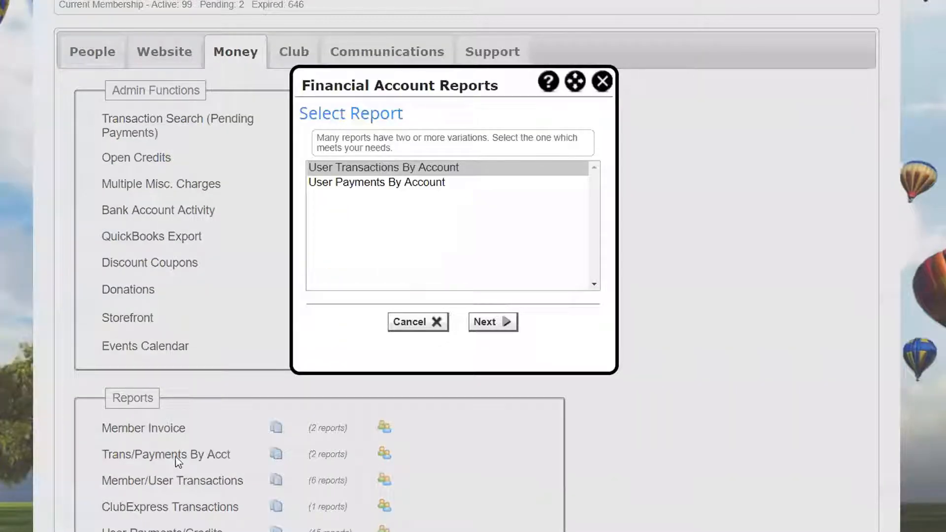
left_click(493, 325)
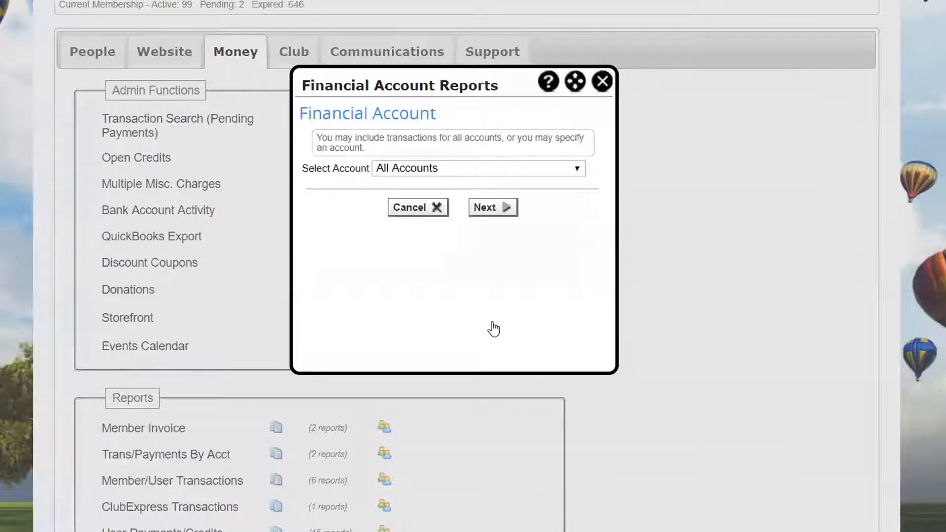
- Limit the report to the Master Donations account for This Year, run it, and close the resulting document
left_click(430, 169)
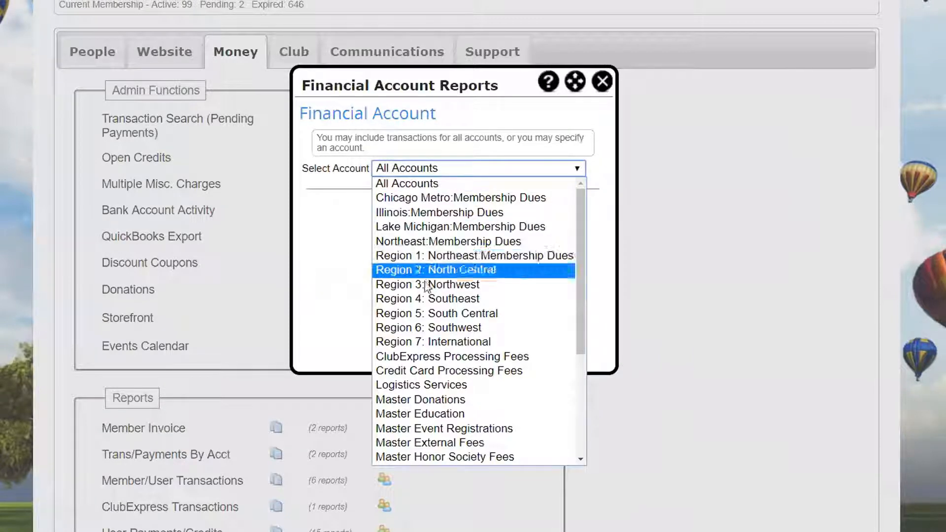
left_click(446, 400)
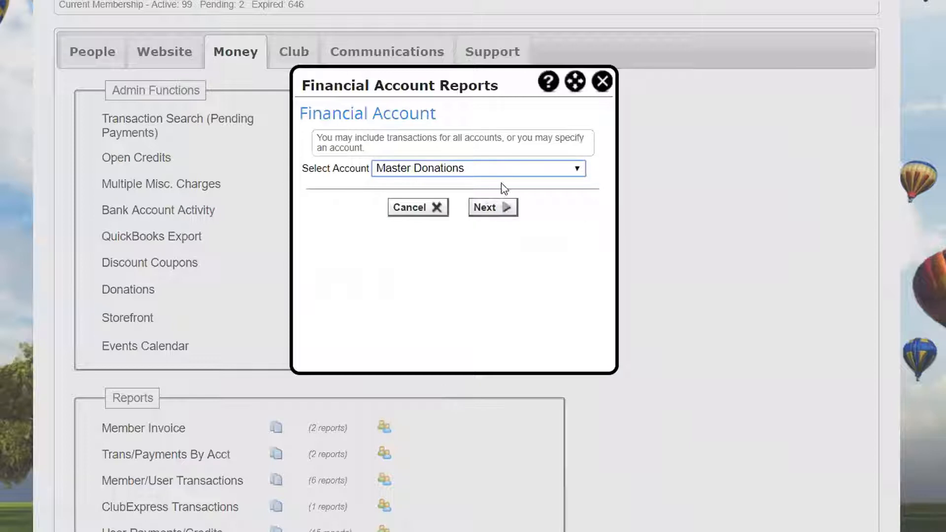
left_click(498, 207)
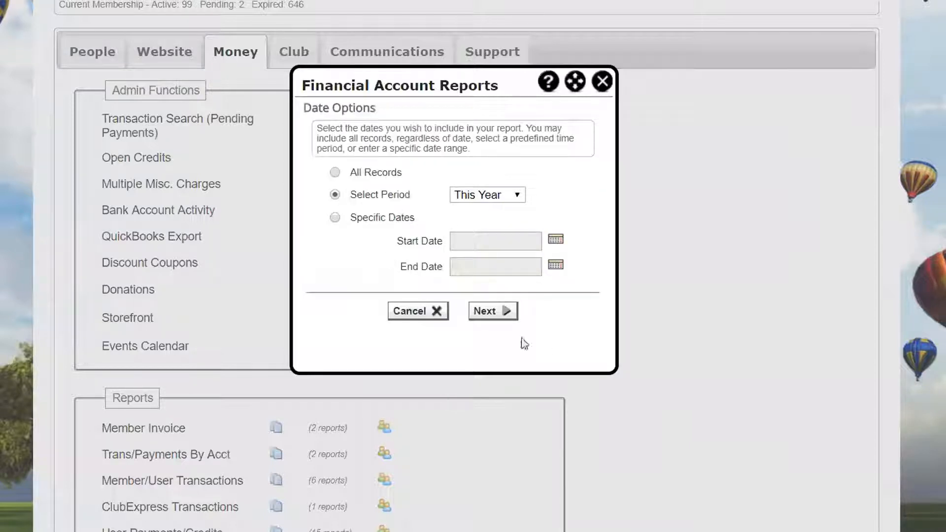
left_click(494, 311)
left_click(495, 311)
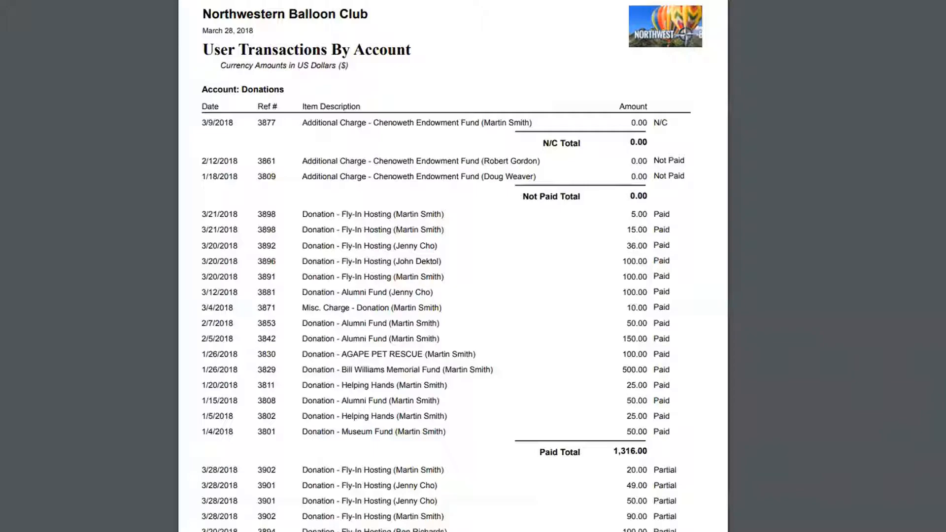
key("ctrl+w")
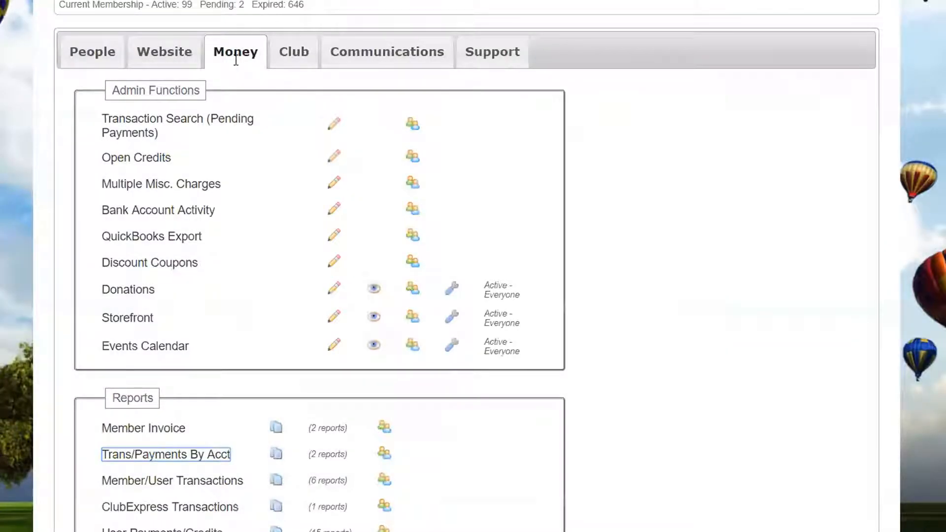
- Search for unpaid and partially paid transactions of all users from any date, and look through the results
left_click(171, 124)
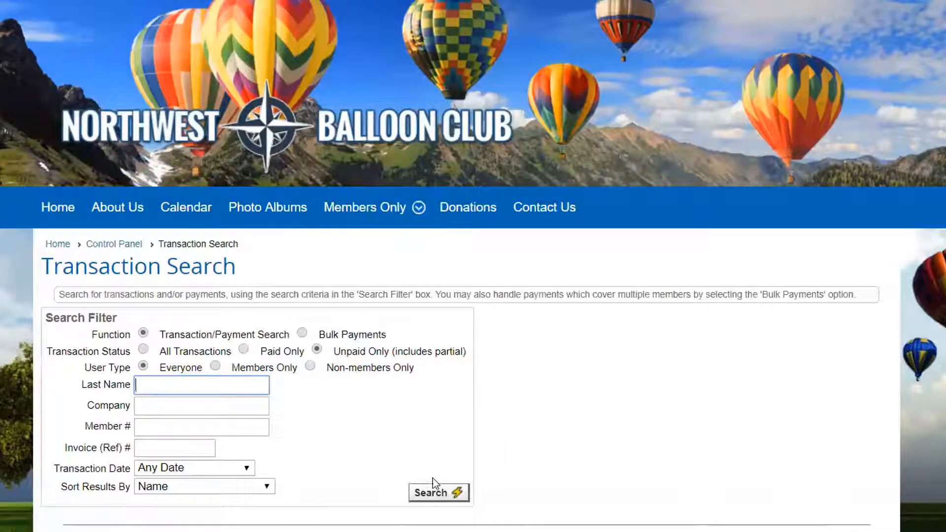
left_click(435, 495)
scroll(575, 395, "down", 8)
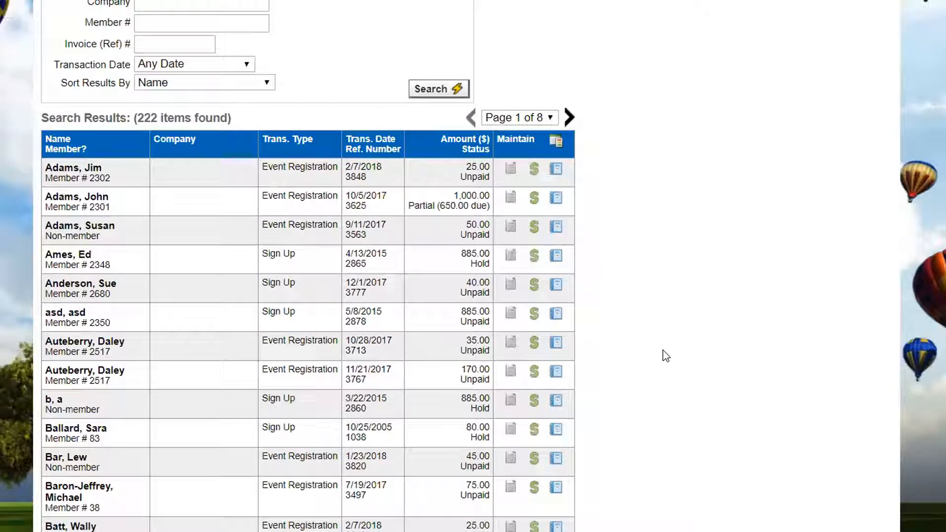
scroll(663, 350, "down", 10)
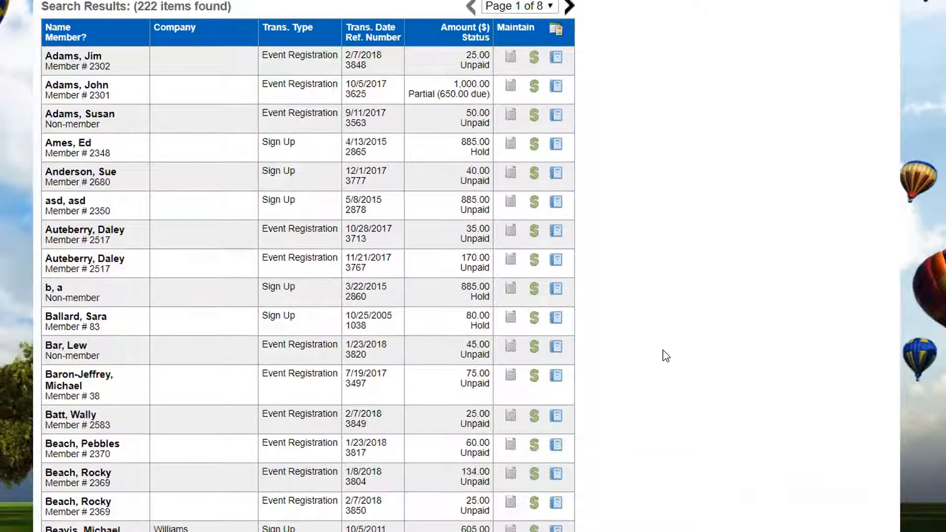
scroll(663, 350, "up", 10)
scroll(663, 348, "up", 7)
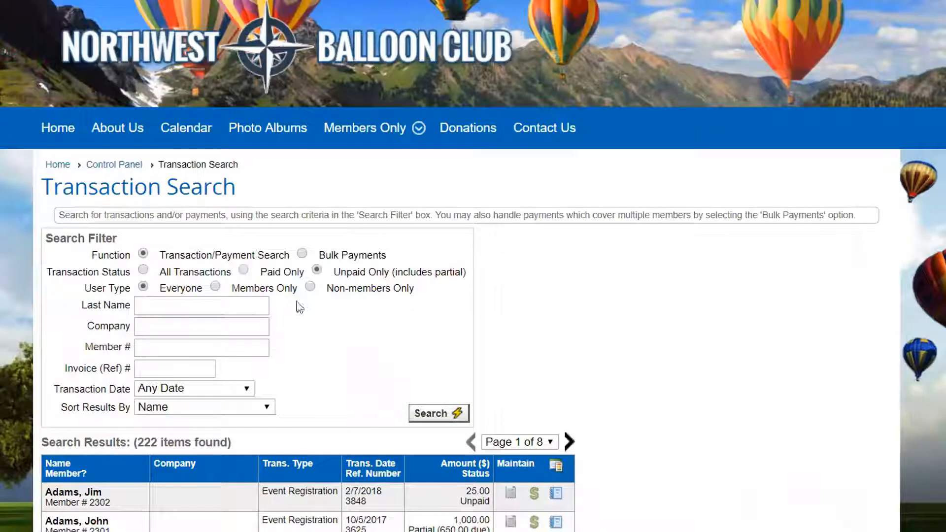
- Search the unpaid transactions by the donor's last name, and clear the name filter
left_click(172, 306)
type("cho")
left_click(436, 413)
scroll(724, 345, "down", 2)
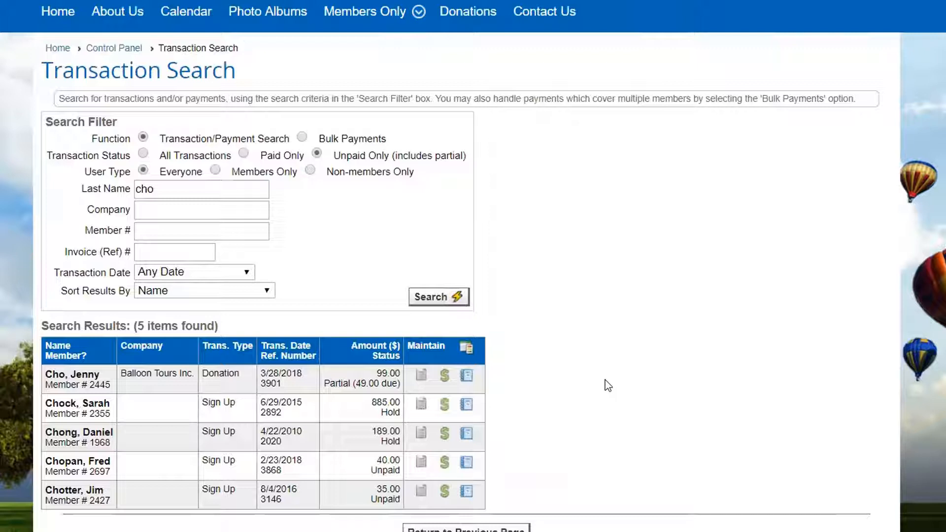
left_click_drag(184, 188, 113, 193)
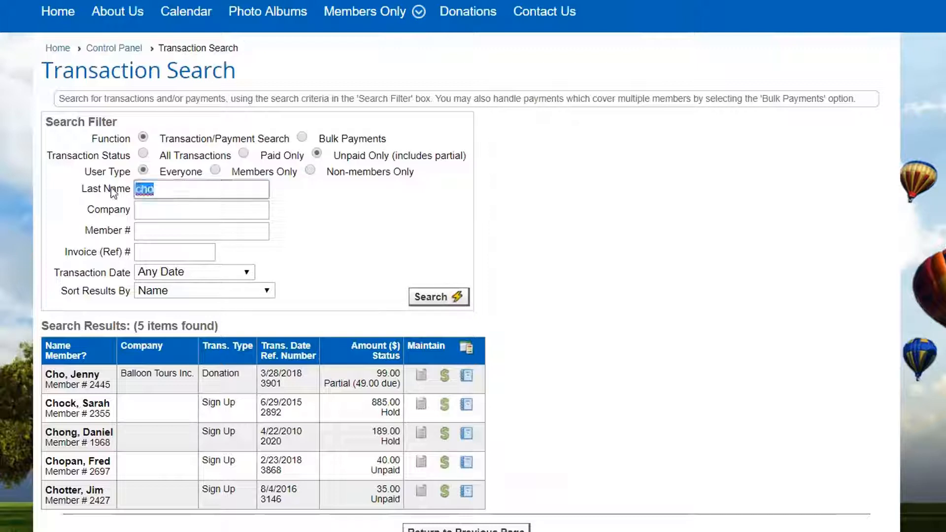
key("BackSpace")
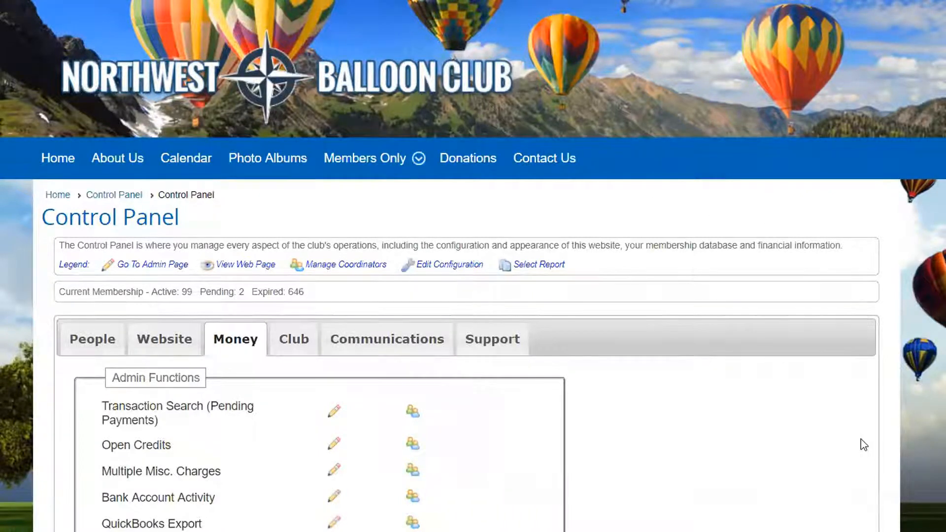
- Run the Pending Transactions by Type and Date report as a PDF and look through its pages
scroll(837, 456, "down", 5)
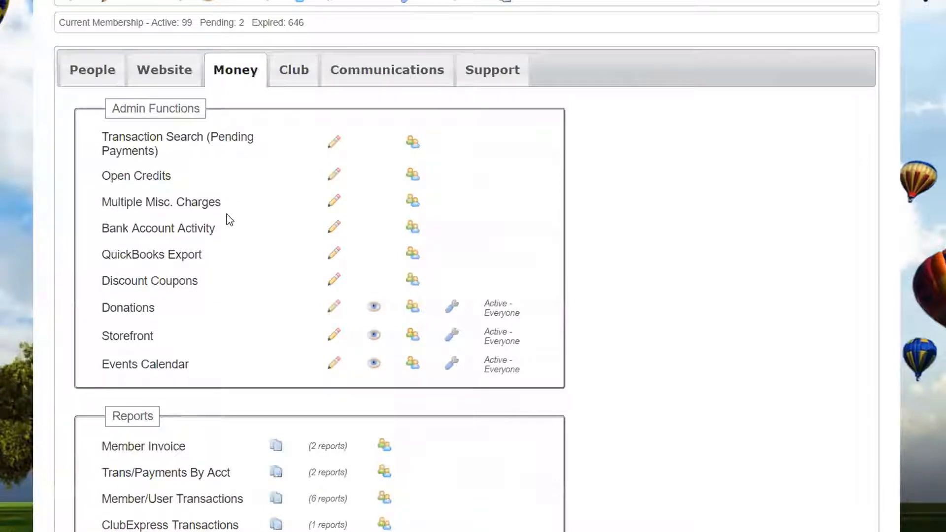
left_click(205, 502)
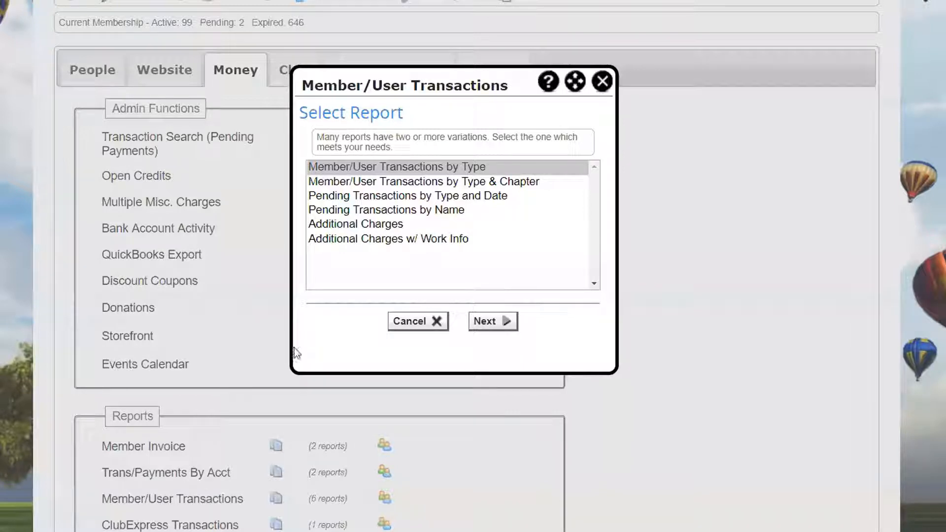
left_click(391, 198)
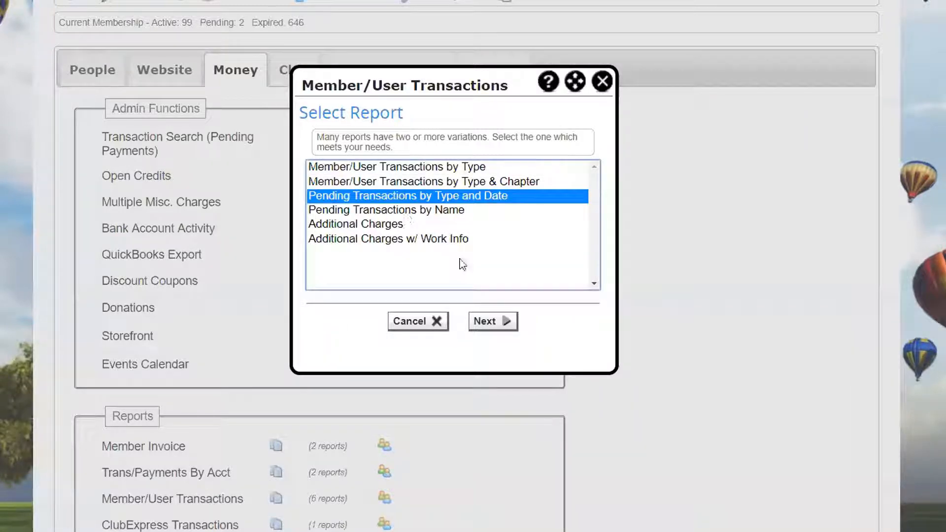
left_click(499, 322)
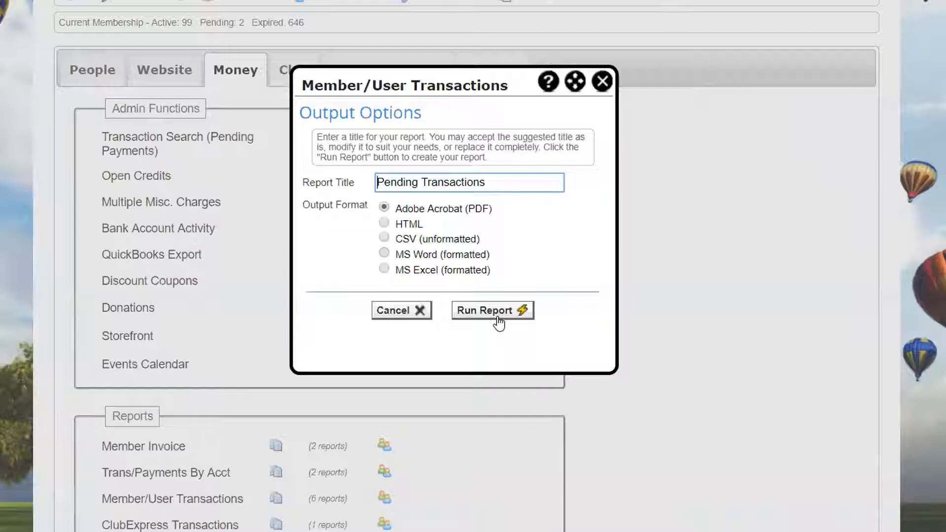
left_click(488, 318)
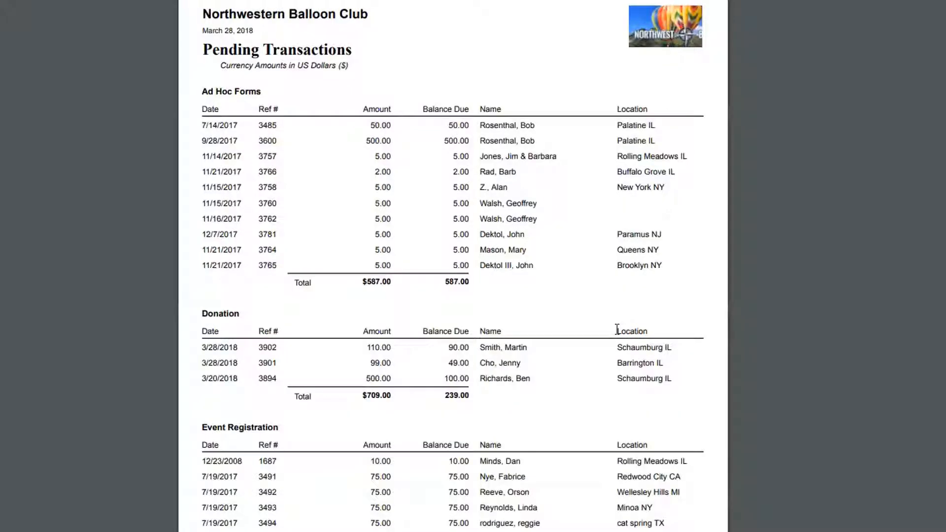
scroll(619, 328, "down", 10)
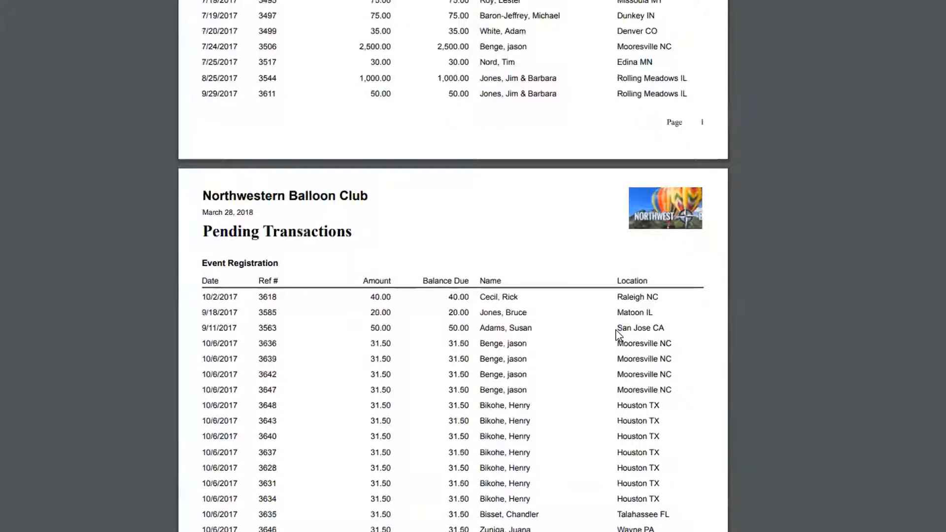
scroll(618, 332, "up", 5)
scroll(618, 333, "up", 3)
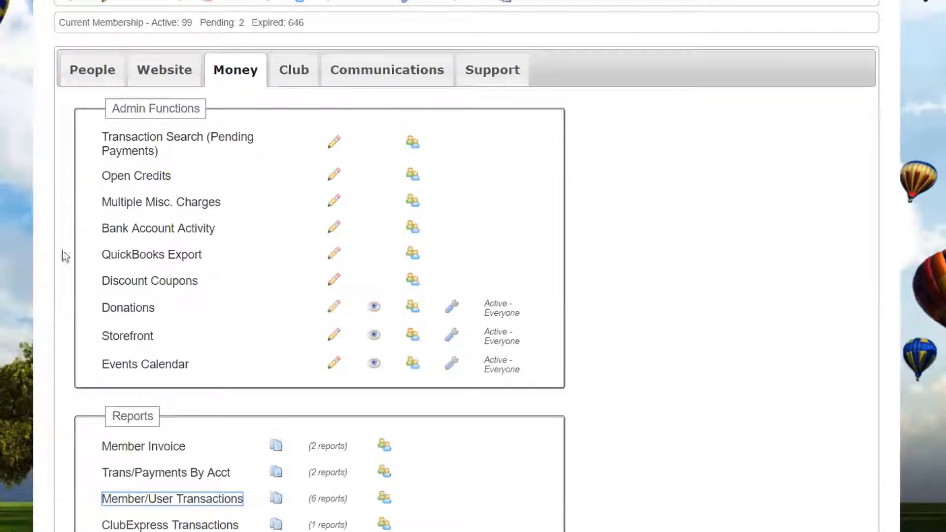
- From the donations fund administration, run the Donations by Fund and Name report for all funds as a PDF and read through it
left_click(137, 310)
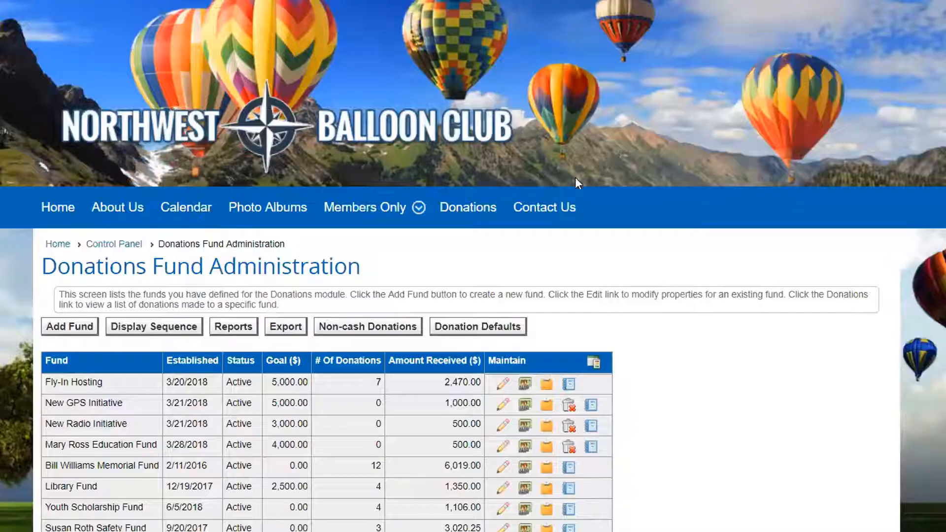
scroll(714, 252, "down", 4)
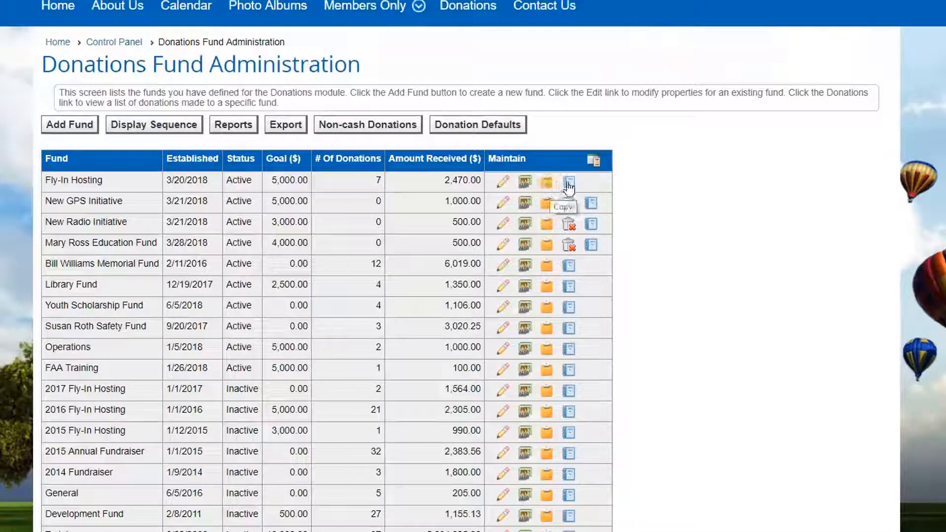
left_click(240, 129)
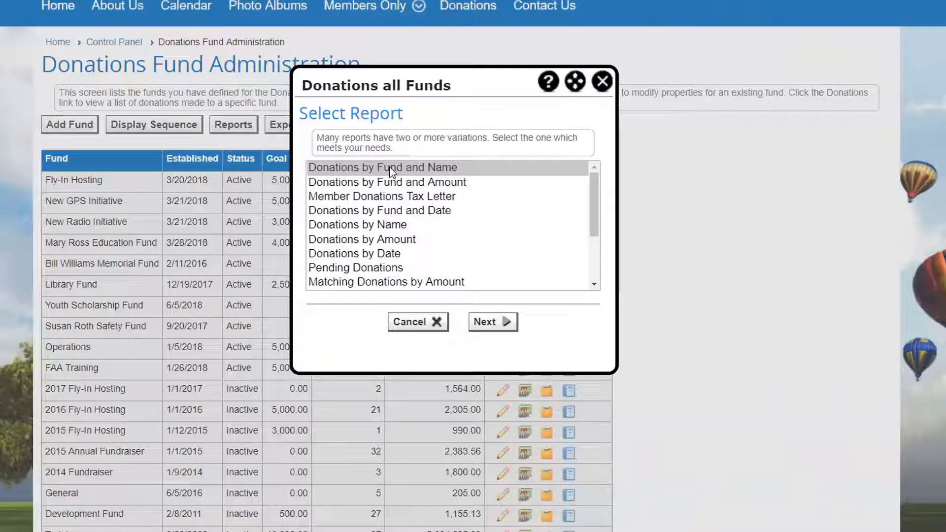
left_click(490, 325)
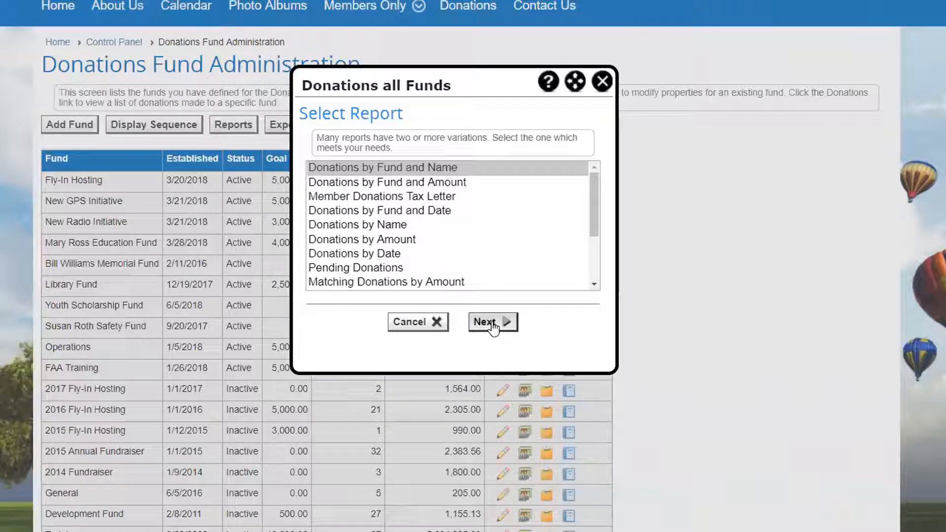
left_click(489, 313)
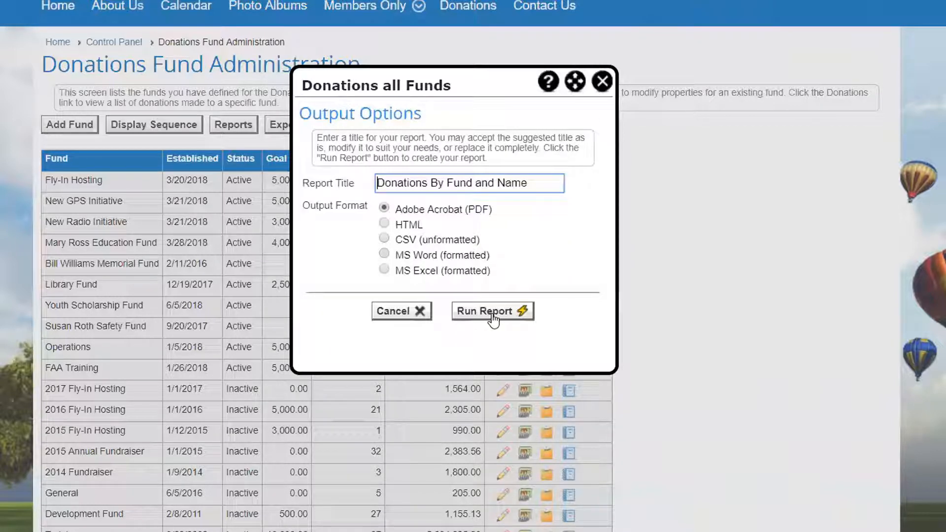
left_click(493, 315)
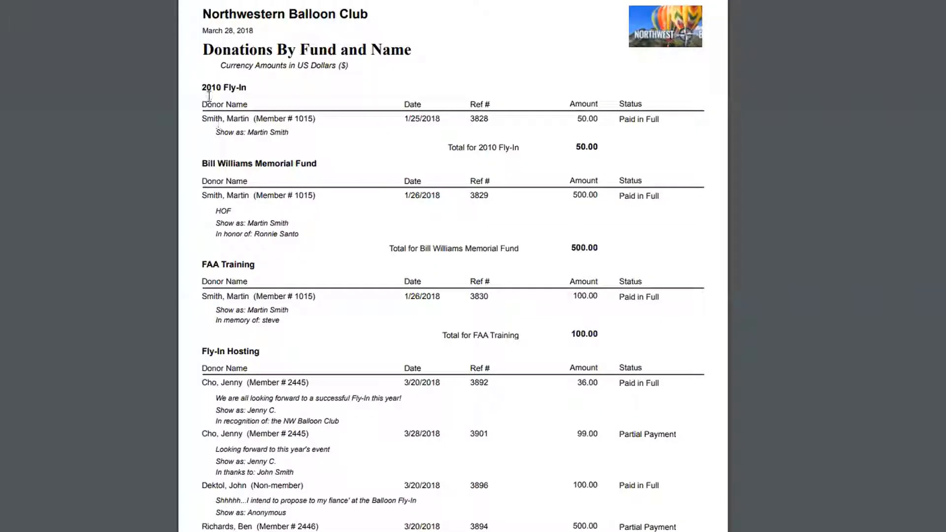
left_click_drag(202, 87, 247, 88)
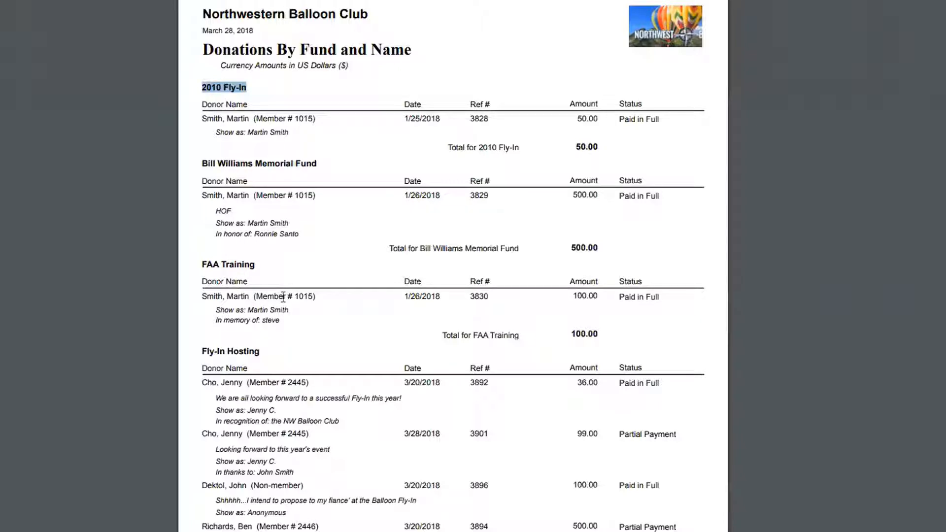
scroll(518, 510, "down", 5)
scroll(546, 424, "down", 5)
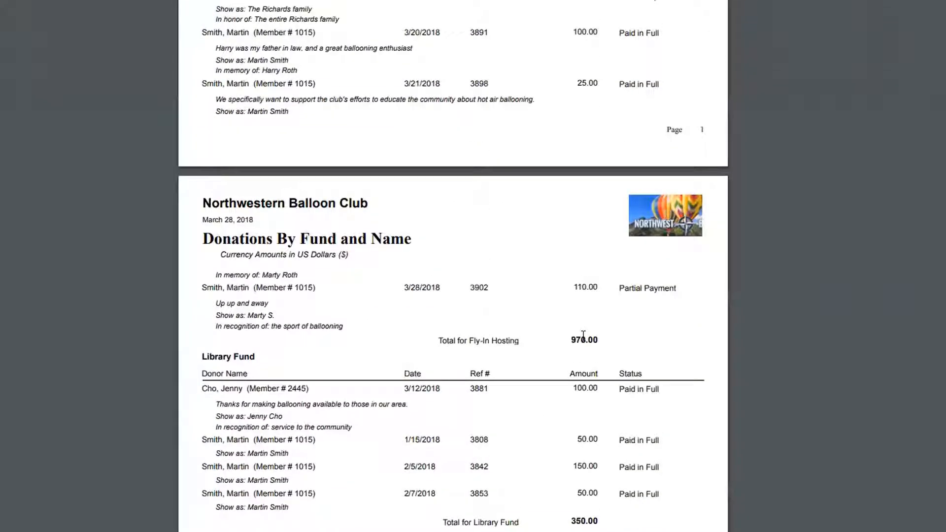
scroll(638, 132, "up", 5)
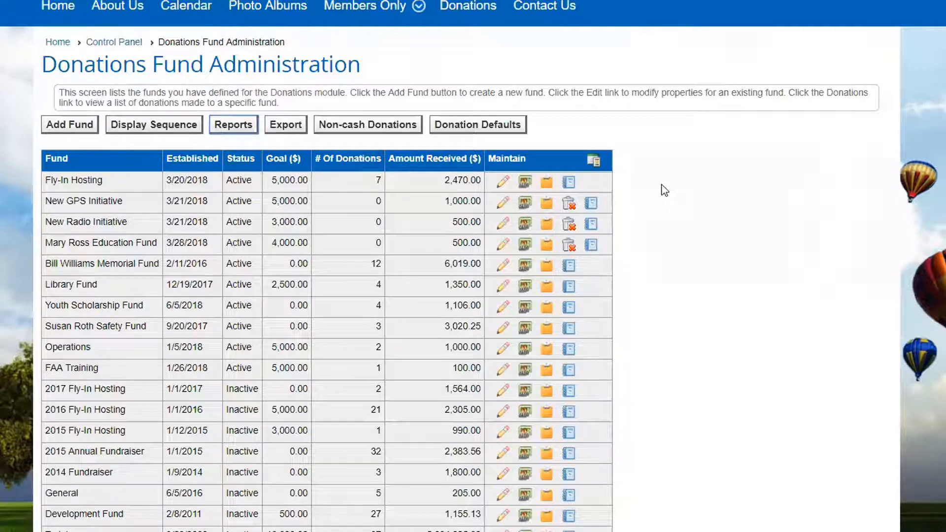
- Run the Pending Donations report for all funds as a PDF, covering the period This Year
left_click(232, 126)
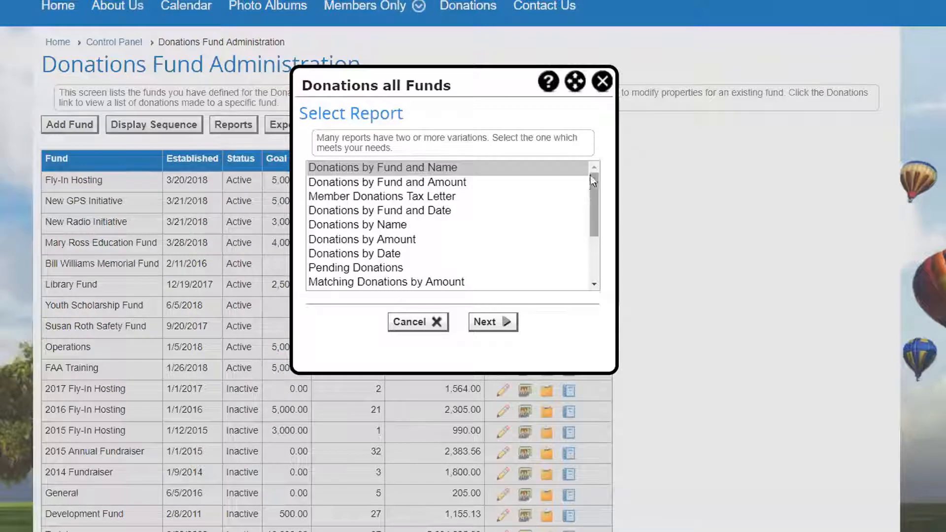
left_click_drag(593, 198, 593, 218)
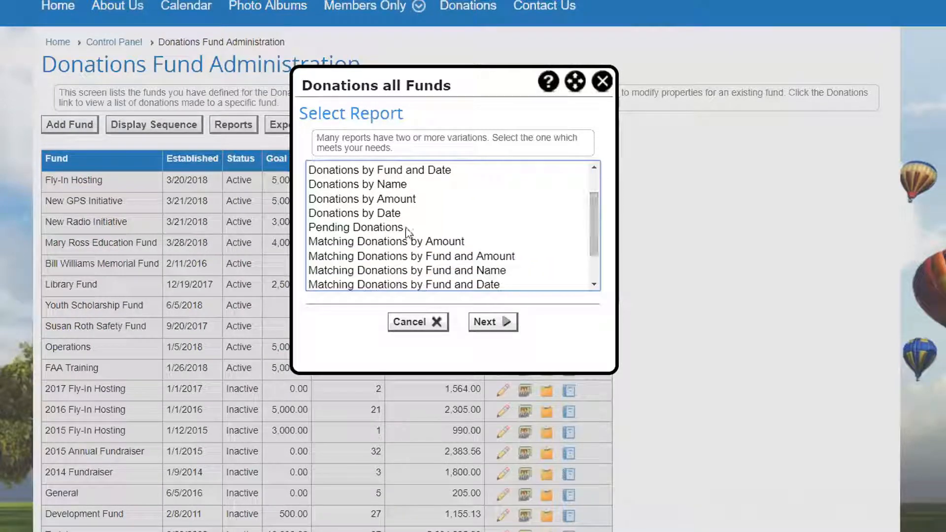
left_click(383, 228)
left_click(485, 325)
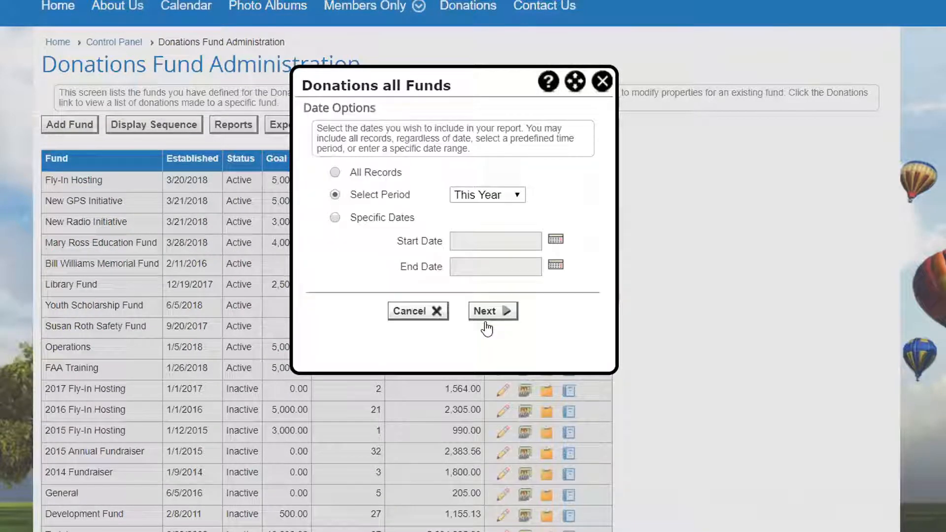
left_click(485, 311)
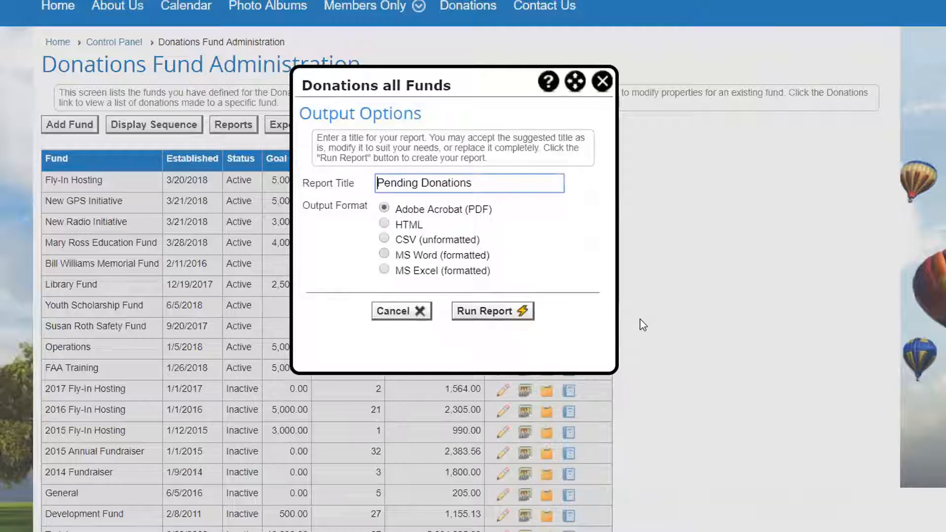
left_click(492, 312)
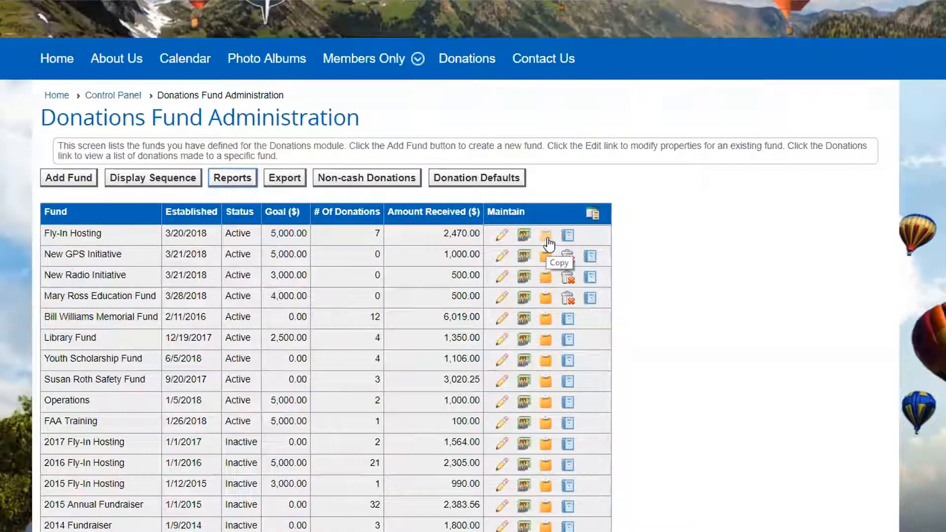
- Open a copy of the Fly-In Hosting fund to review its properties, and close it without saving
left_click(547, 238)
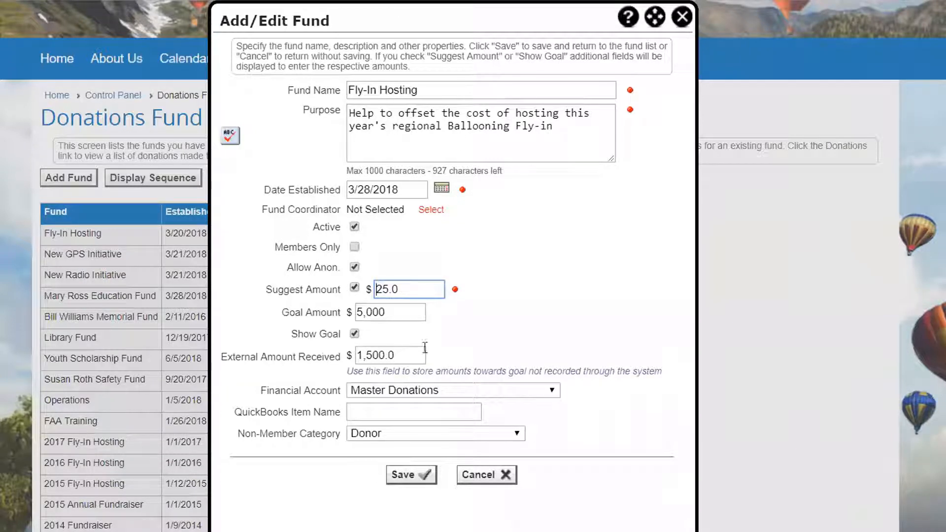
left_click(495, 482)
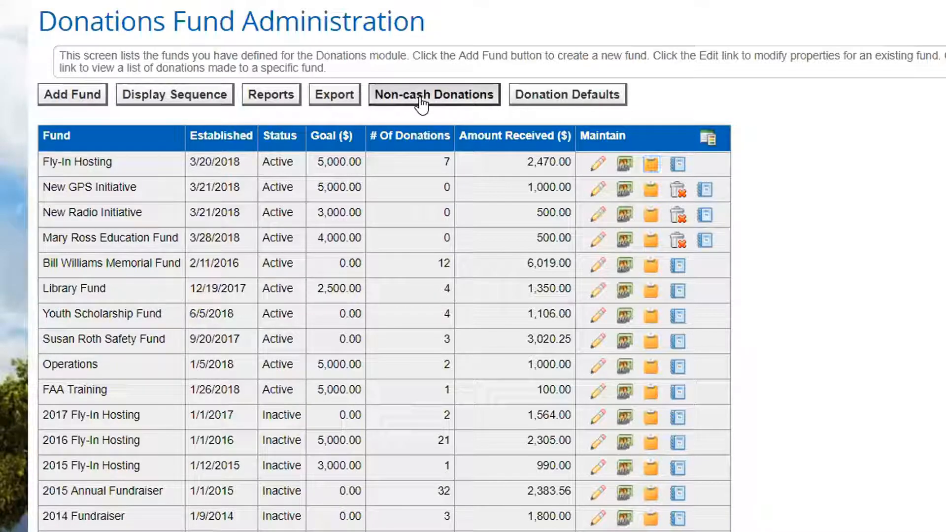
- Open the non-cash donations administration, view its category list and the blank new-category form, and return to the non-cash donations
left_click(421, 104)
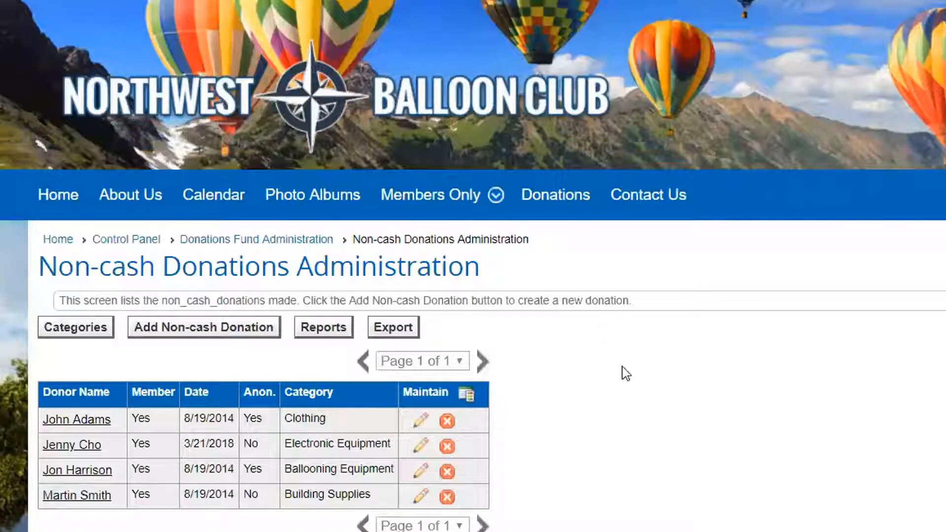
scroll(626, 373, "down", 1)
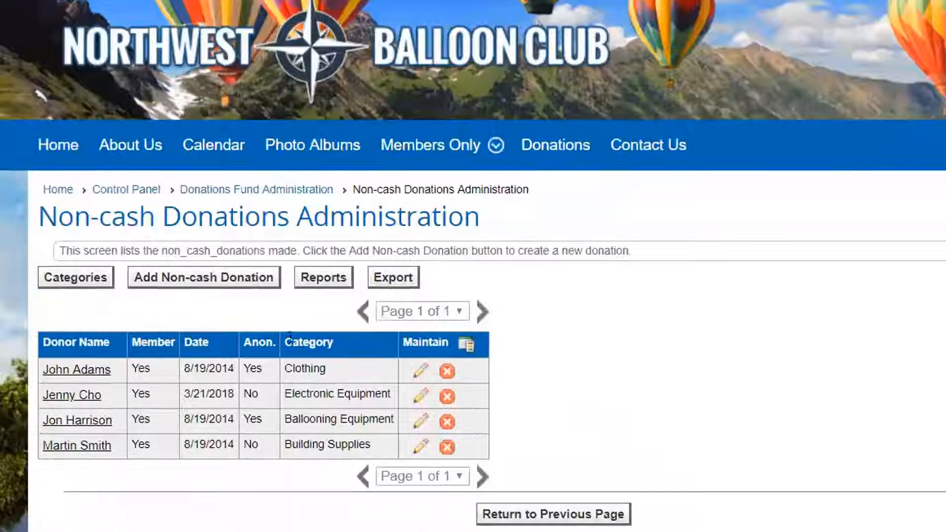
left_click(97, 289)
scroll(446, 399, "down", 1)
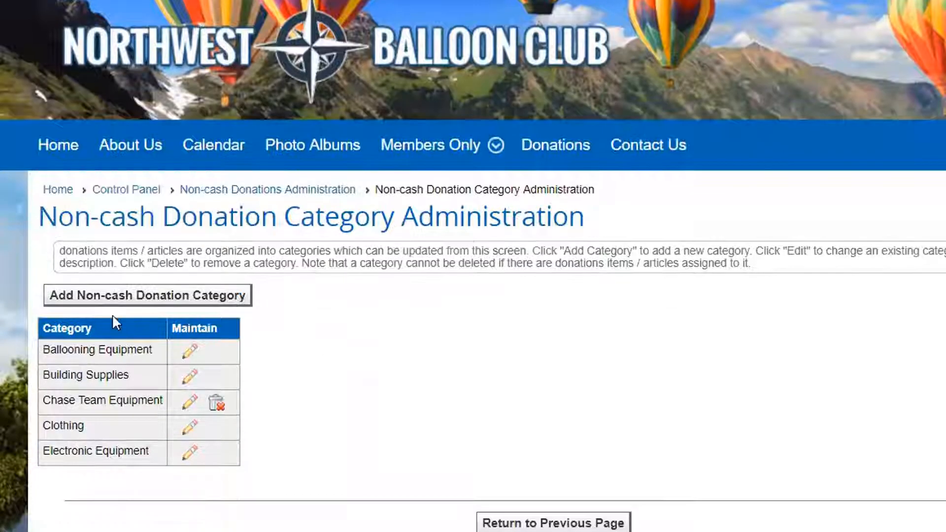
left_click(131, 295)
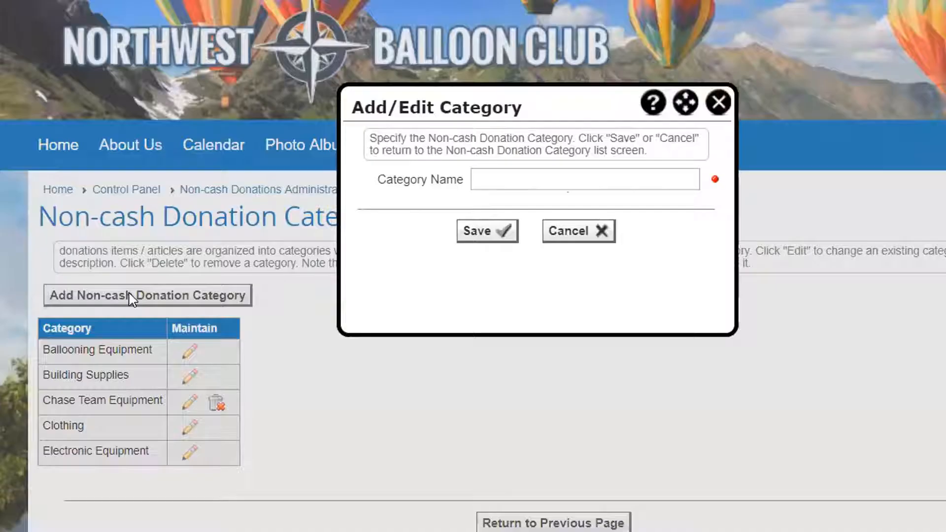
left_click(569, 234)
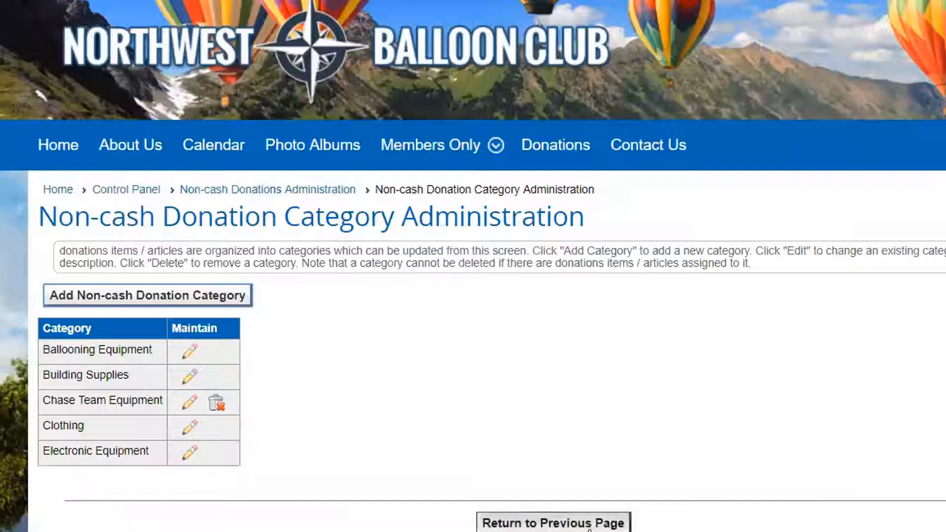
left_click(584, 523)
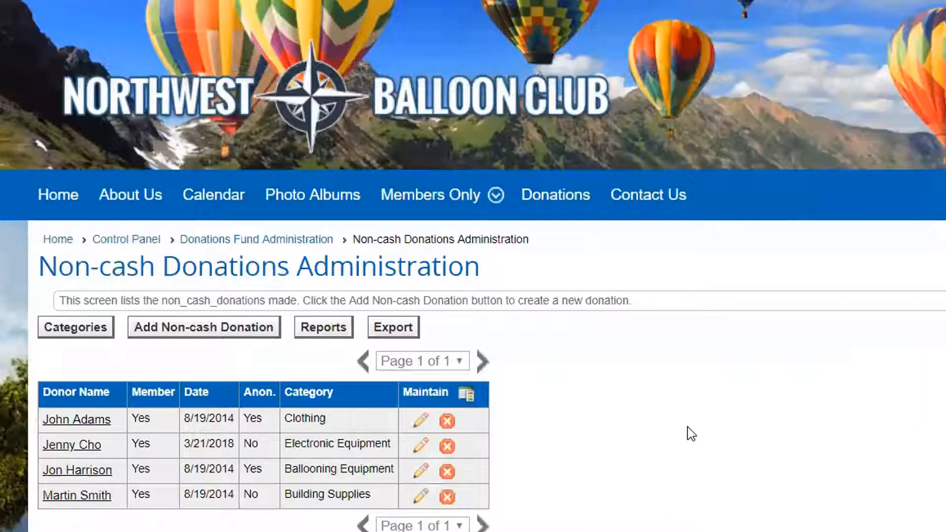
- Add a non-cash donation recorded for another member, finding and selecting the donor by last name
left_click(191, 333)
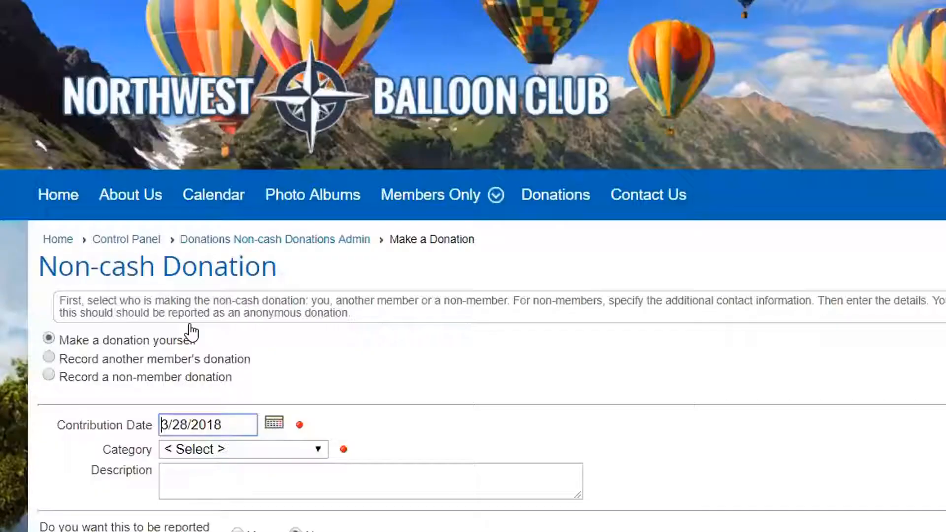
left_click(59, 357)
left_click(414, 360)
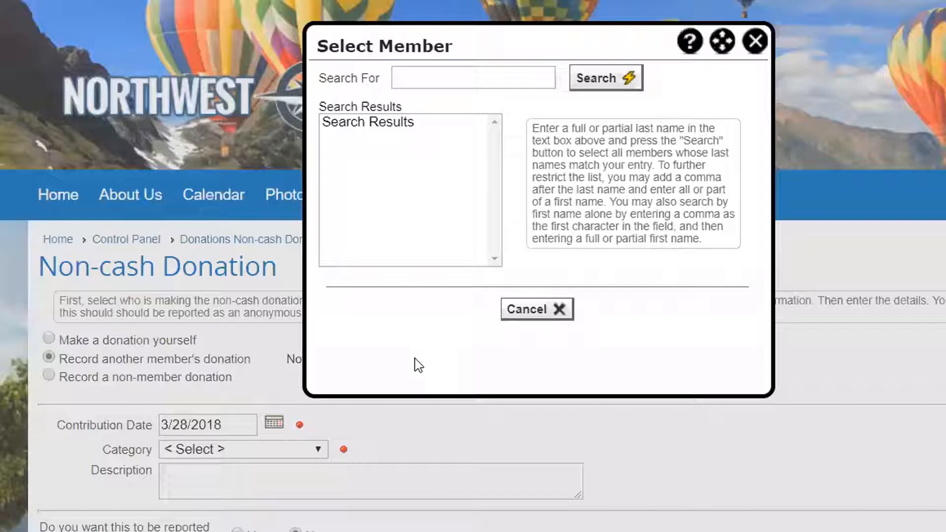
type("diaz")
key("Return")
left_click(339, 126)
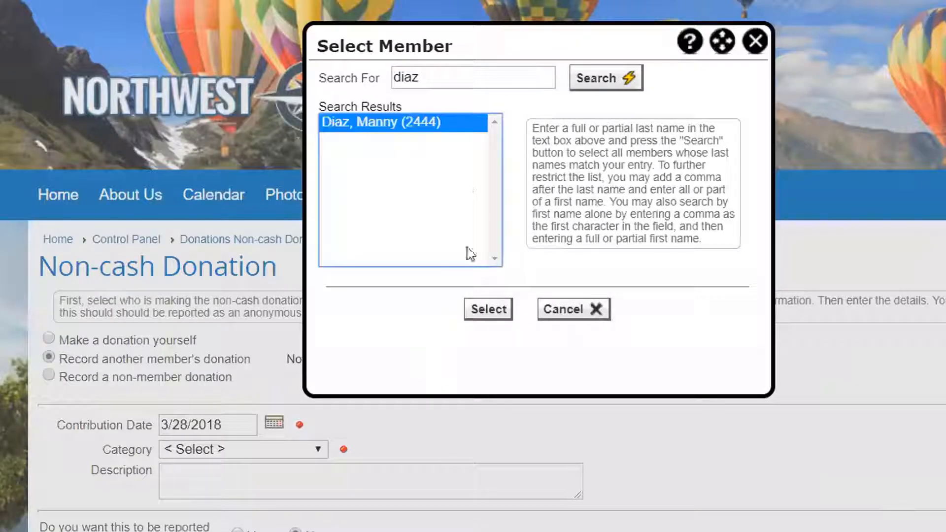
left_click(489, 311)
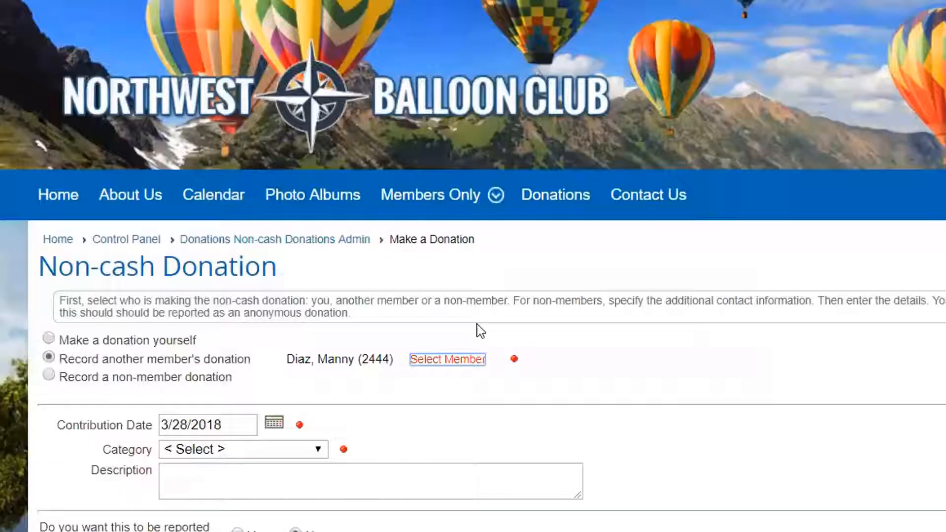
- Set the donation's category to Electronic Equipment, describe it as "GMRS portable radio", and save the non-cash donation
left_click(323, 451)
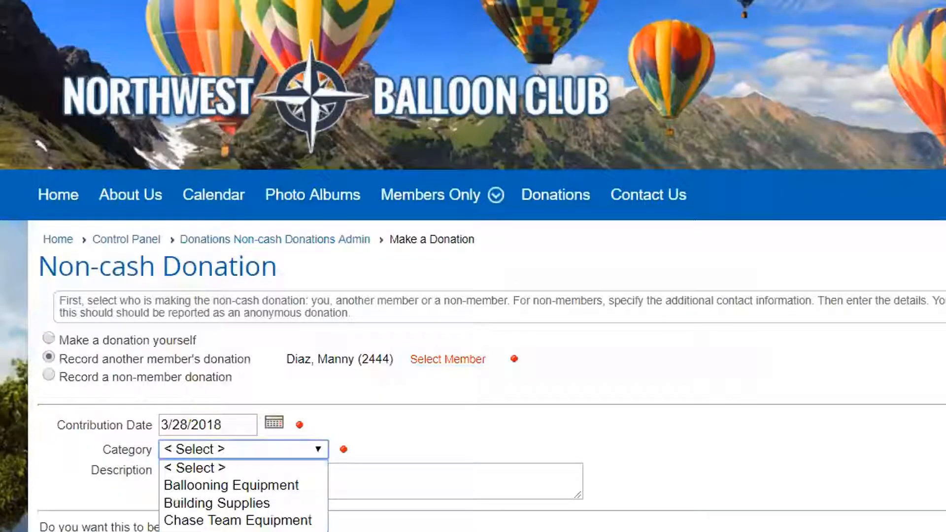
left_click(209, 481)
left_click(200, 475)
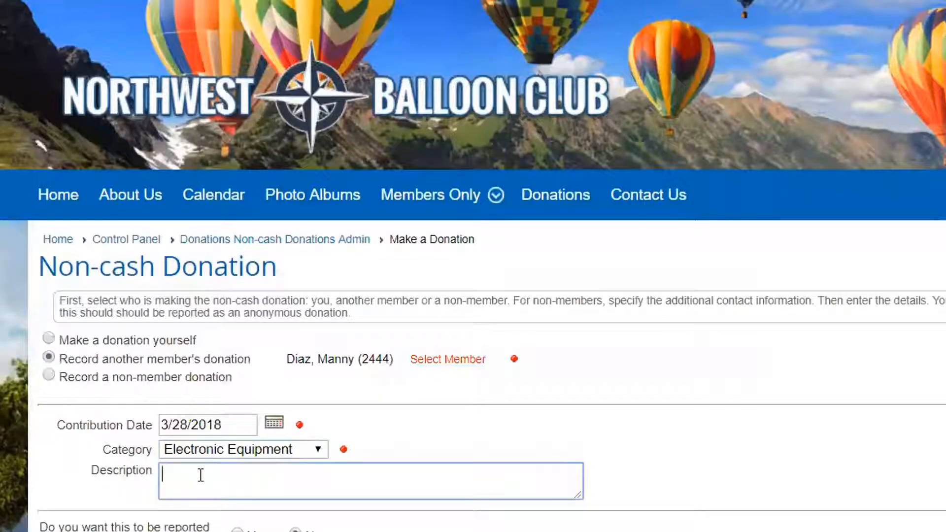
type("GMRS portable radio")
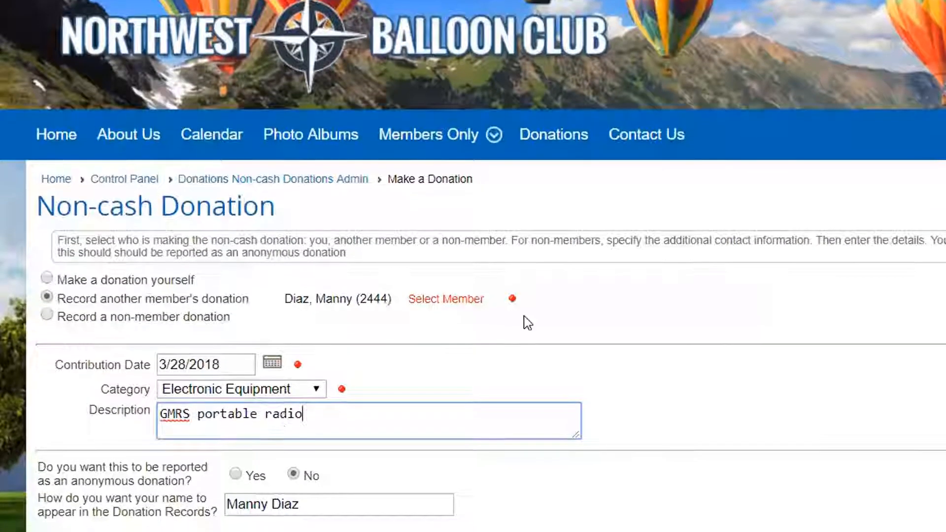
scroll(525, 325, "down", 1)
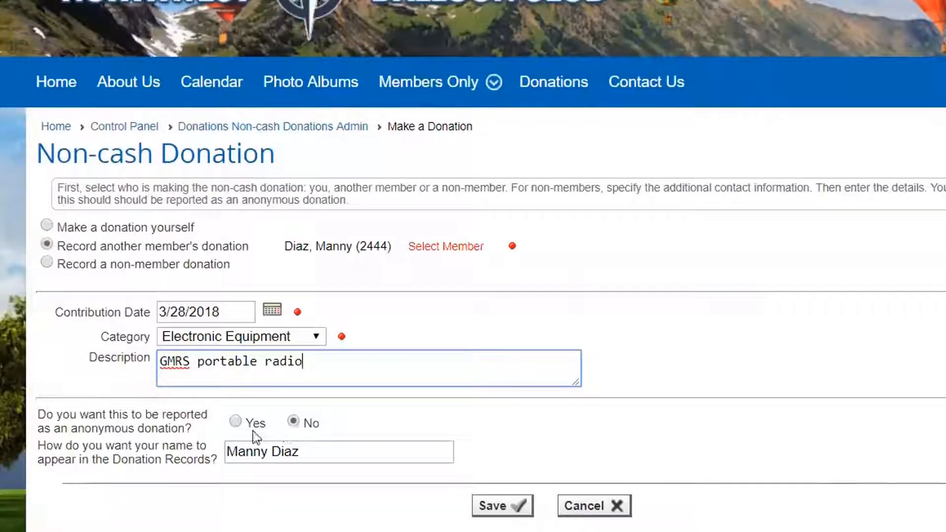
left_click(502, 511)
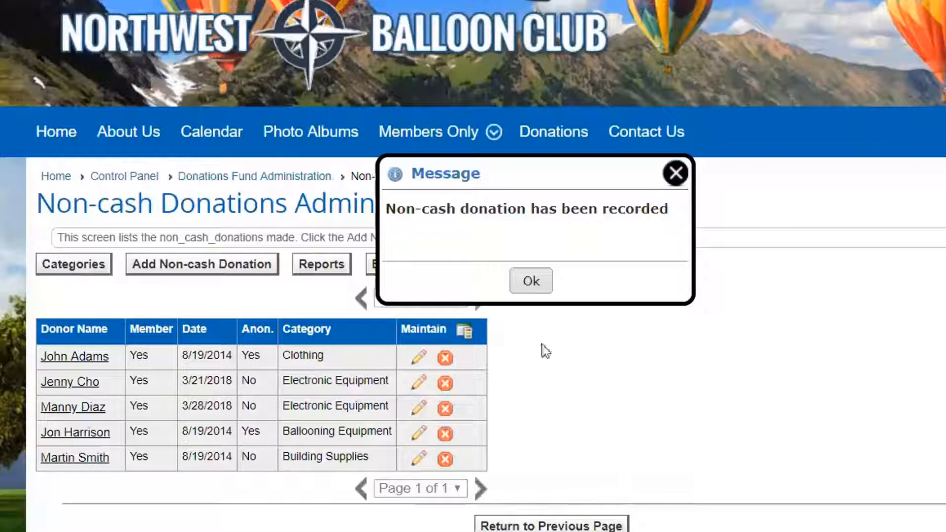
left_click(531, 281)
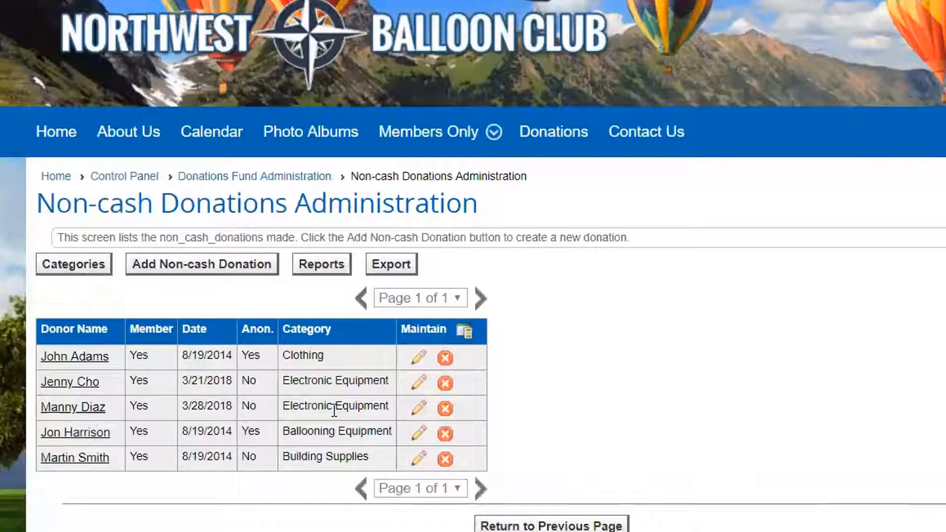
- Run the Non-cash Donations by Date report as a PDF
left_click(322, 265)
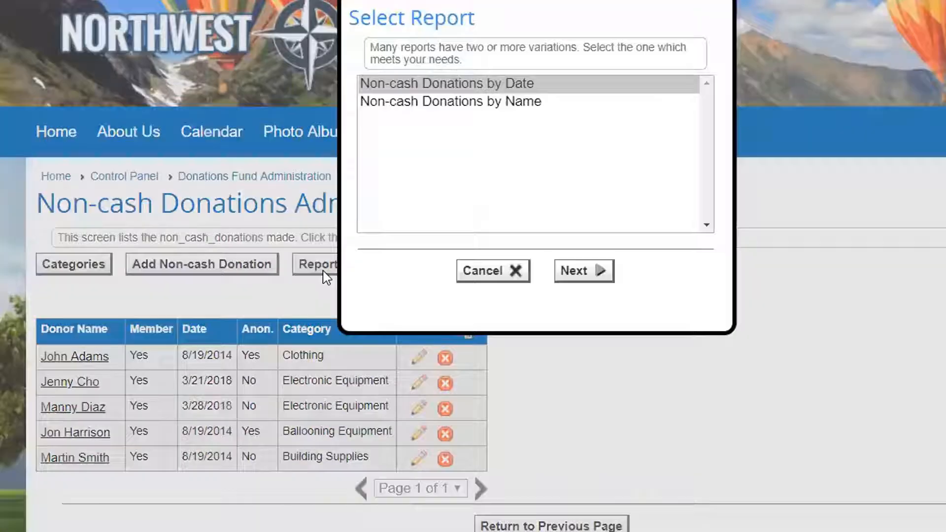
left_click(597, 274)
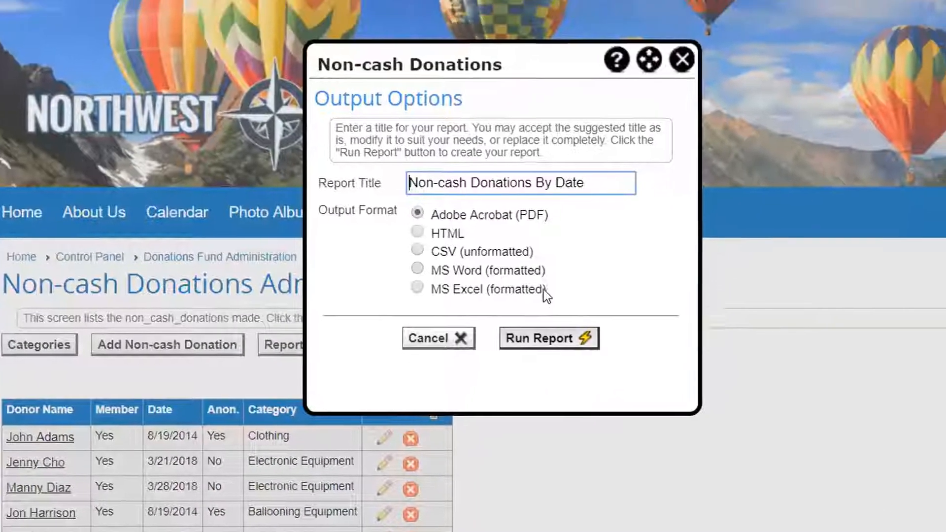
left_click(570, 258)
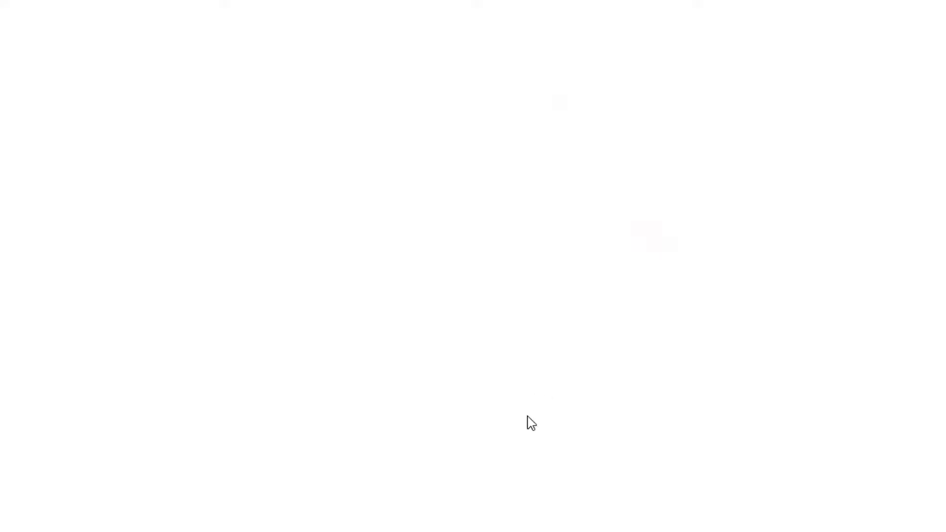
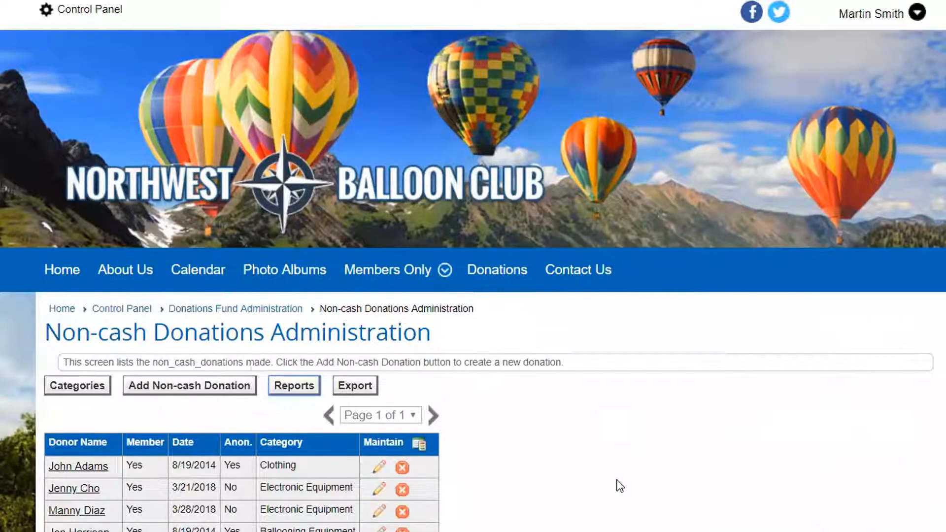
- Open the Additional Charges setup in the People section of the Control Panel
scroll(617, 426, "down", 1)
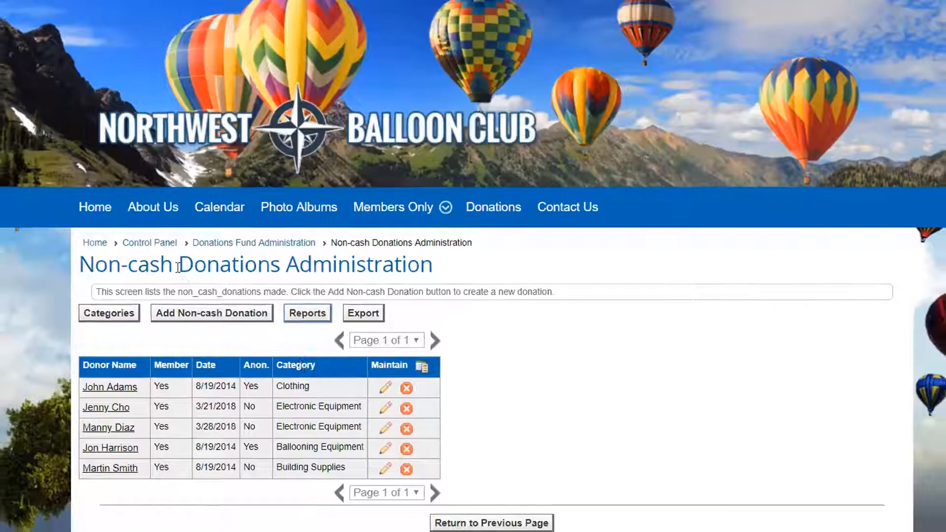
left_click(148, 244)
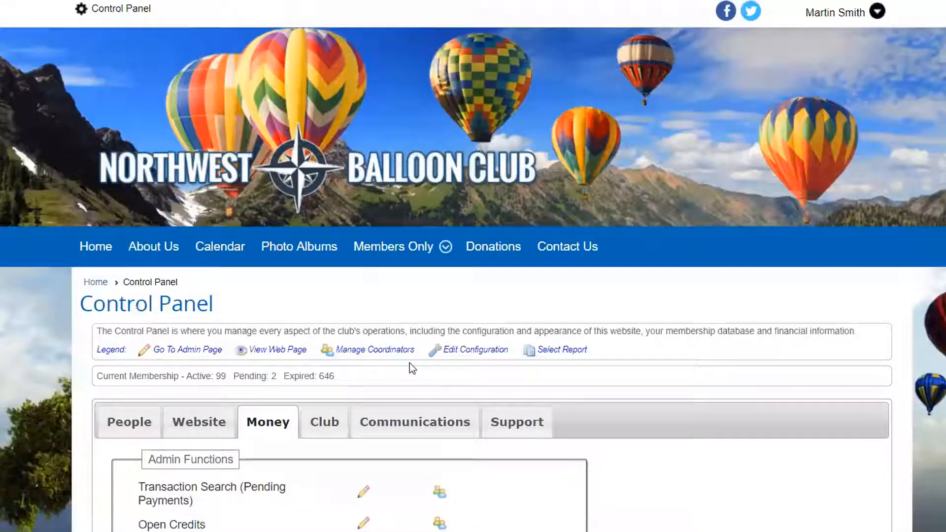
left_click(126, 423)
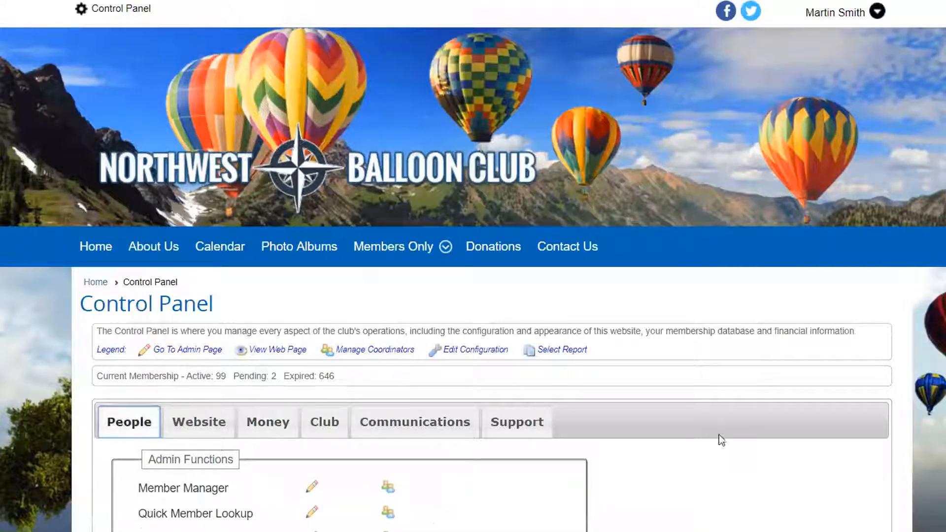
scroll(720, 438, "down", 5)
scroll(723, 434, "down", 11)
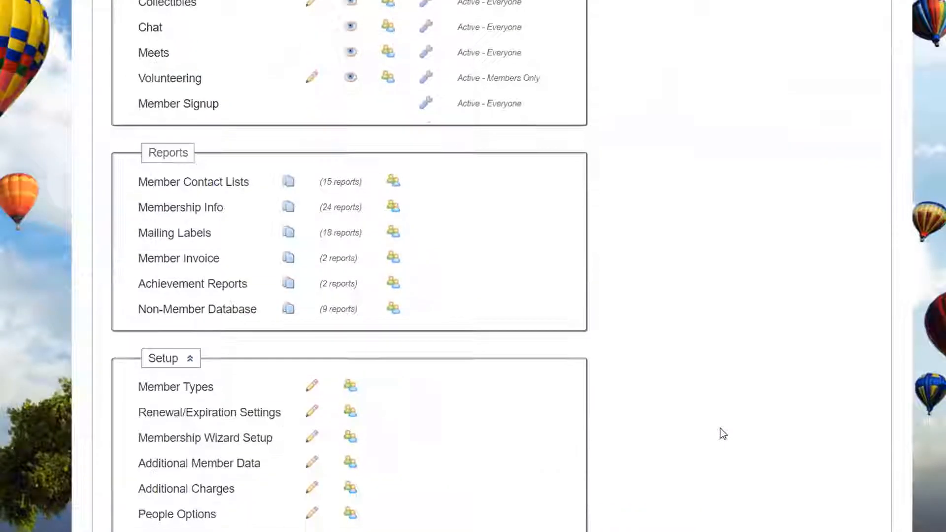
left_click(205, 493)
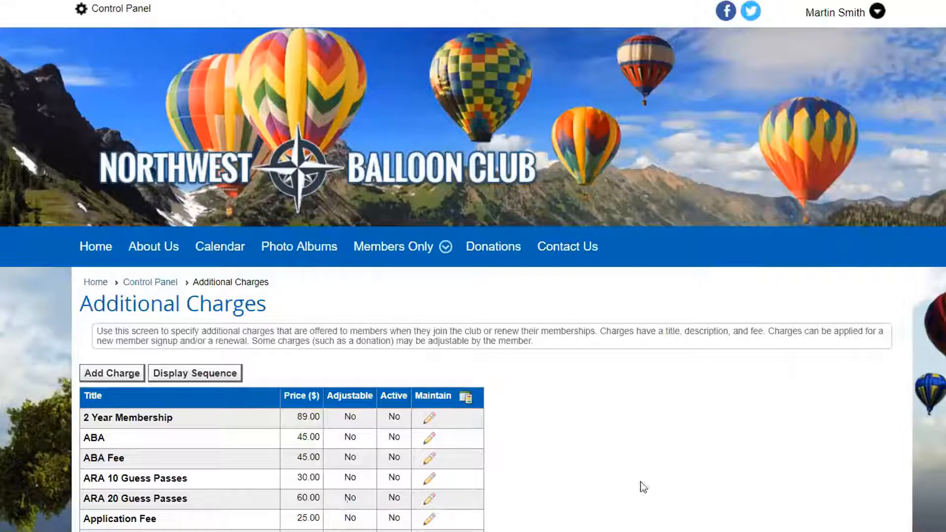
- Review the existing additional charges and add a new charge titled "Building fund donation"
scroll(642, 485, "down", 1)
scroll(641, 482, "down", 2)
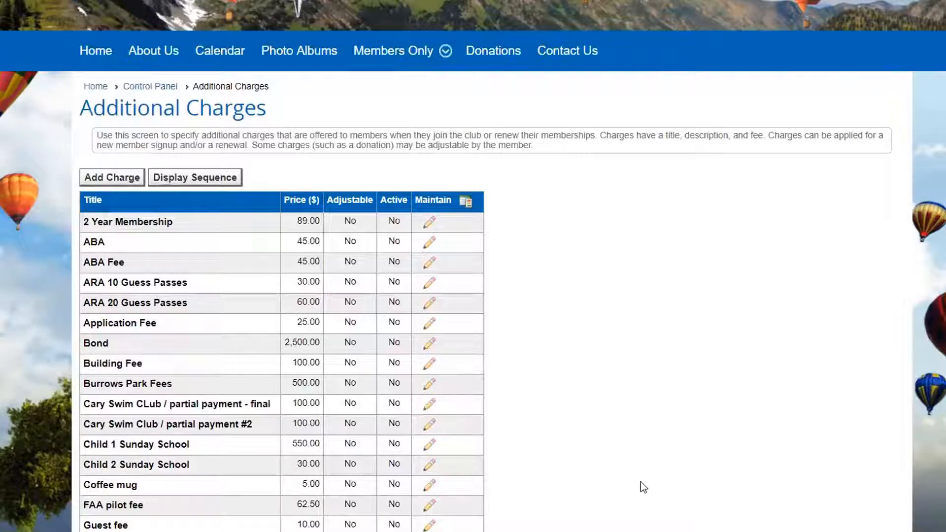
scroll(639, 481, "down", 3)
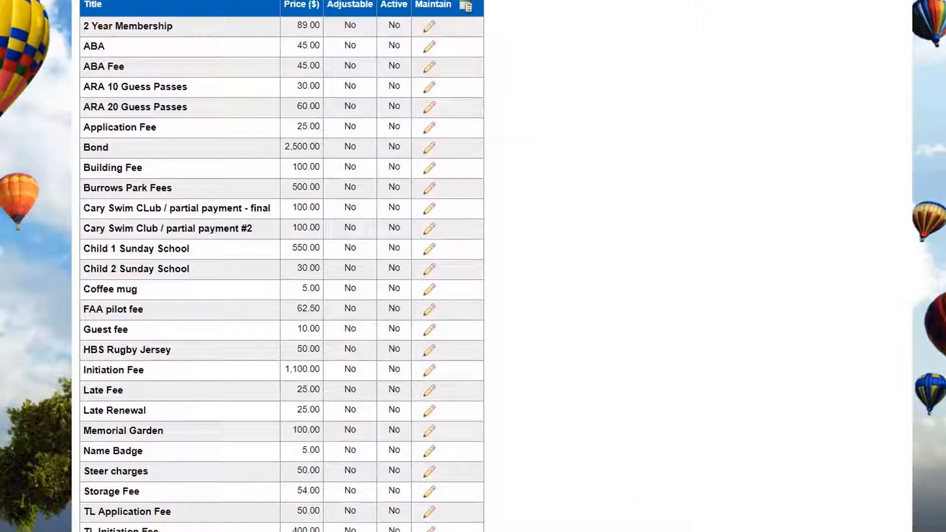
scroll(281, 266, "up", 3)
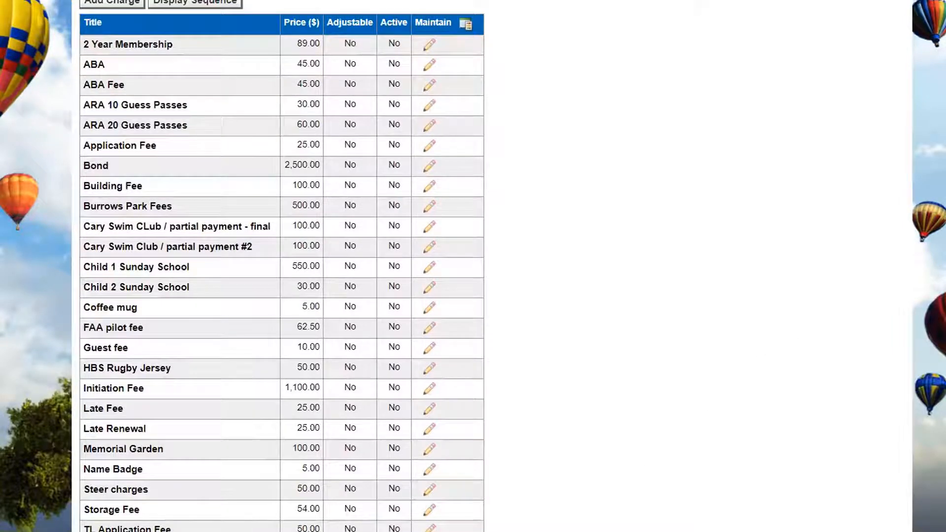
scroll(281, 266, "down", 9)
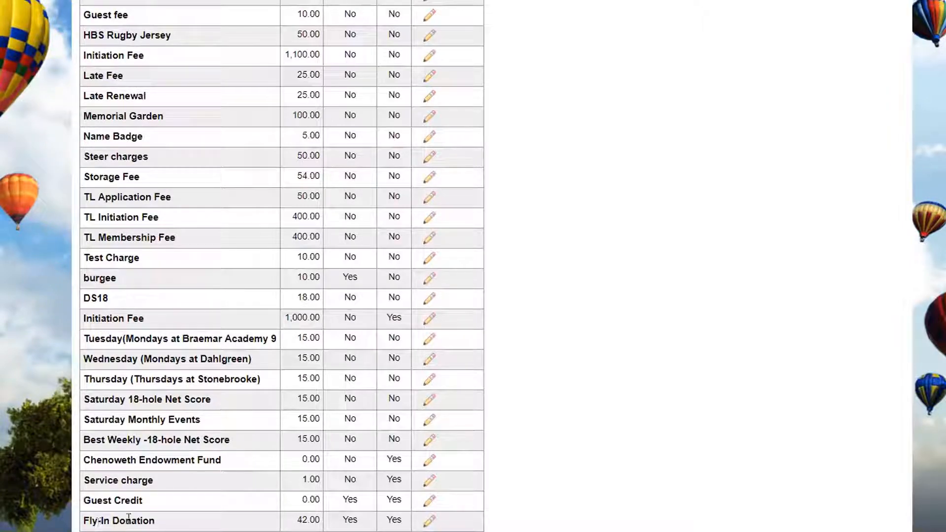
scroll(180, 499, "up", 13)
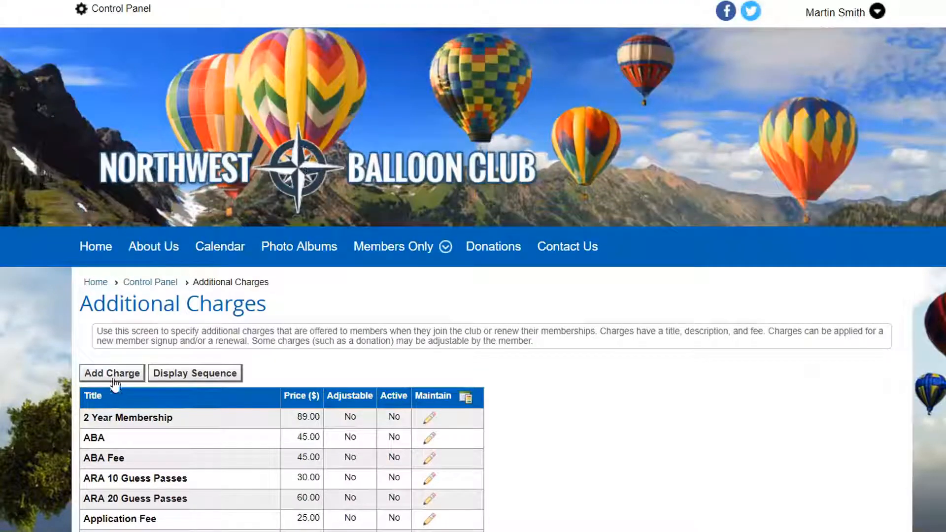
left_click(111, 375)
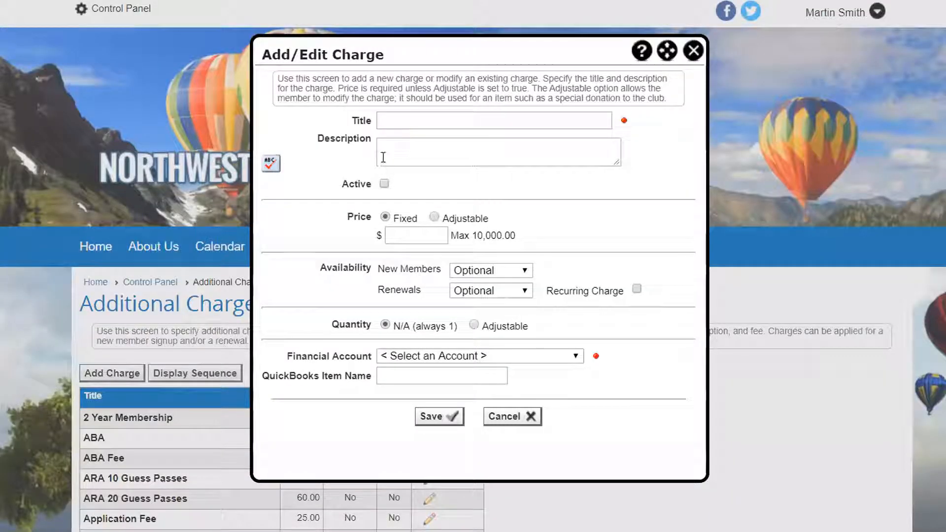
left_click(404, 119)
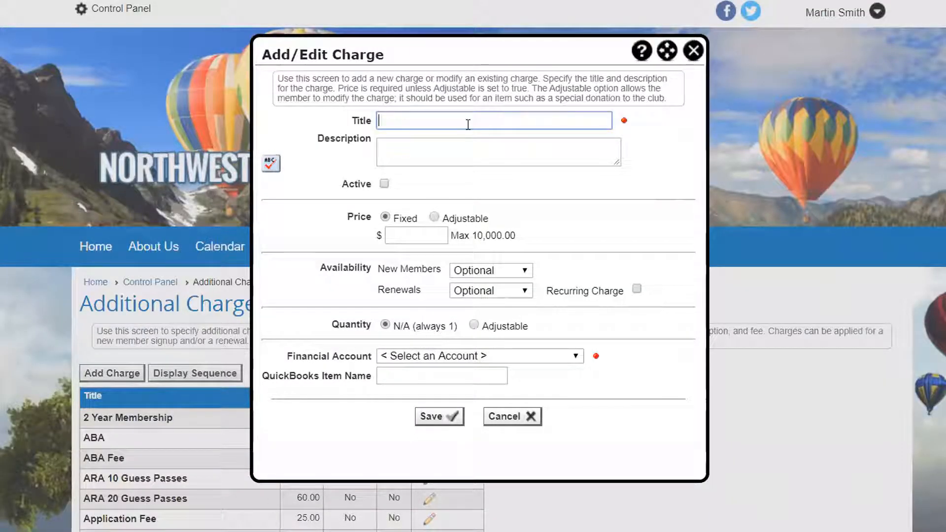
type("Building fund donation")
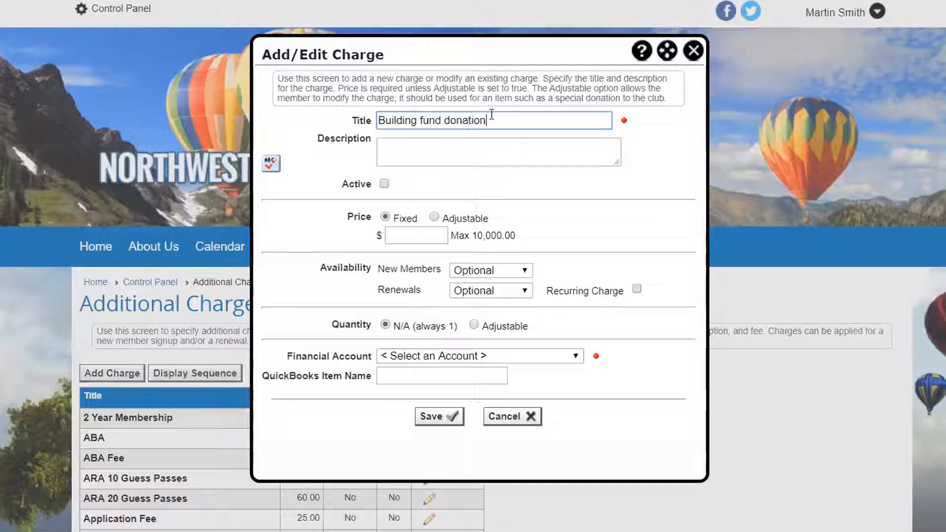
- Describe the charge as "help us renovate our building", correcting the spelling of "renovate"
left_click(391, 152)
type("help ")
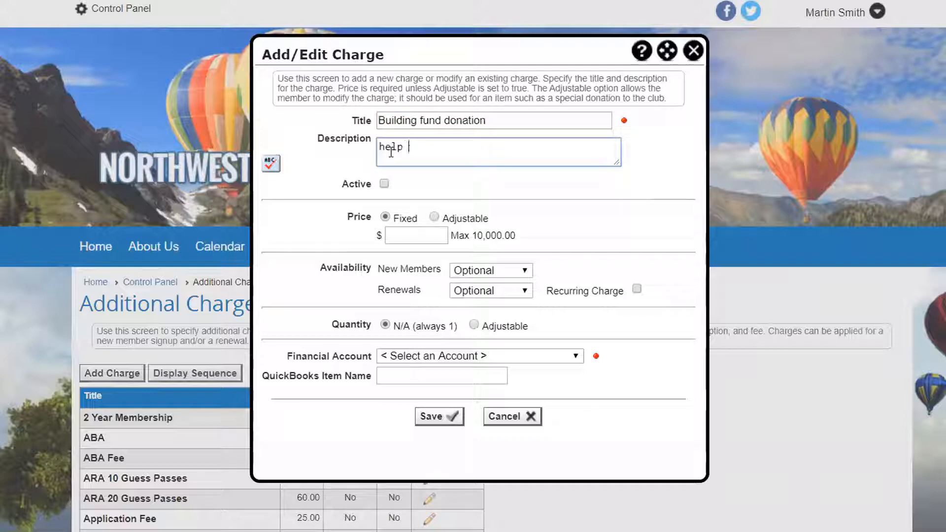
type("us rennova")
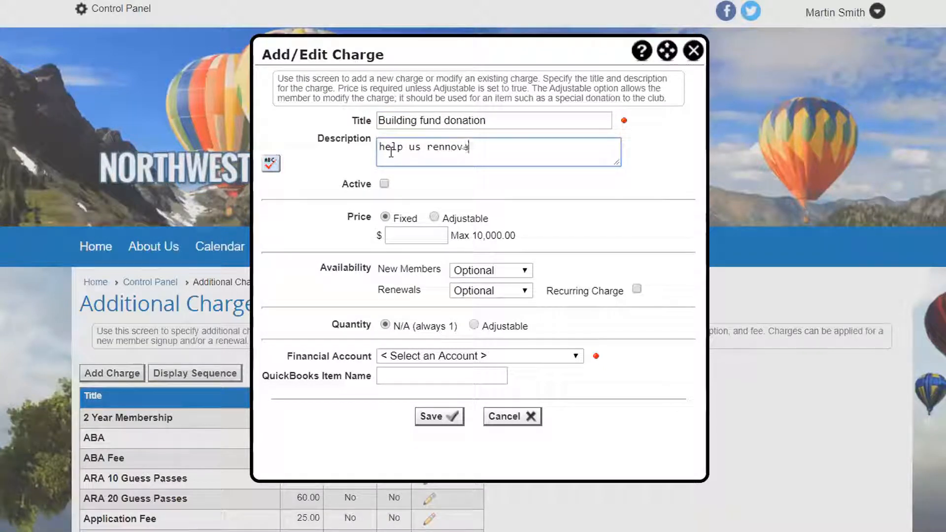
type("te our bui")
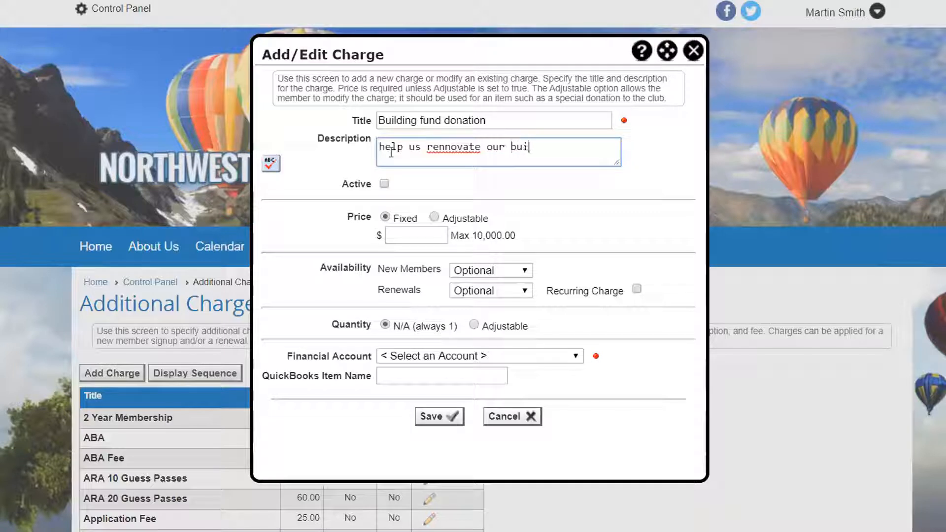
type("lding")
right_click(448, 151)
left_click(483, 161)
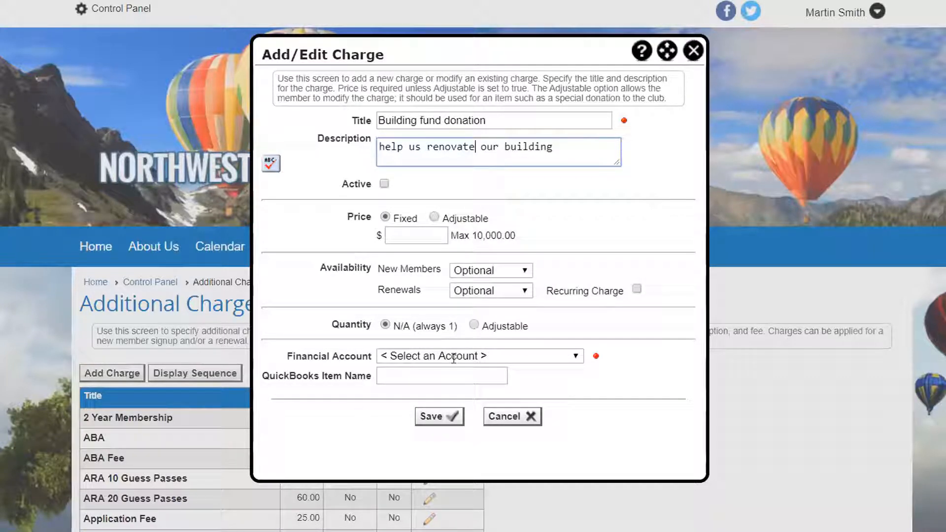
- Make the charge active and give it an adjustable price with a suggested amount of $60
left_click(385, 185)
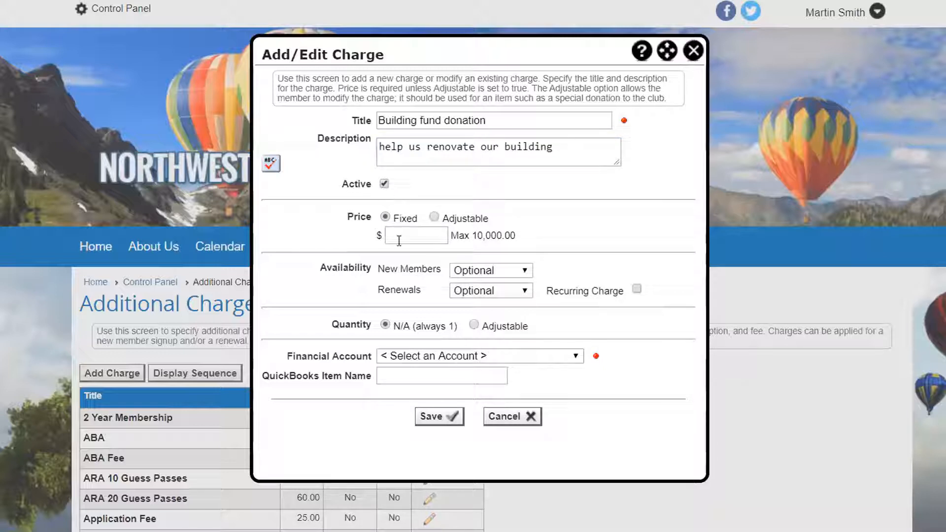
left_click(435, 217)
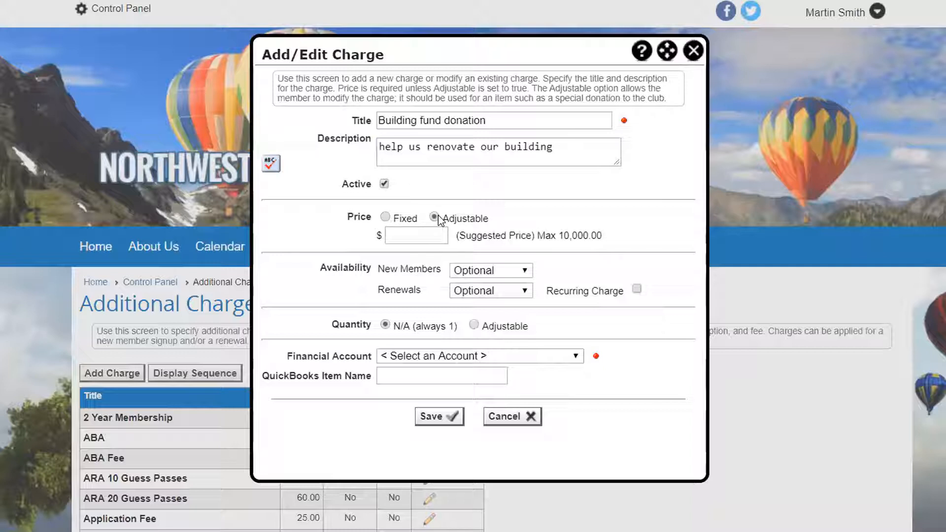
left_click(405, 236)
type("60")
left_click(326, 287)
- Try availability Required for new members and Not Available for renewals, and return both to Optional
left_click(525, 272)
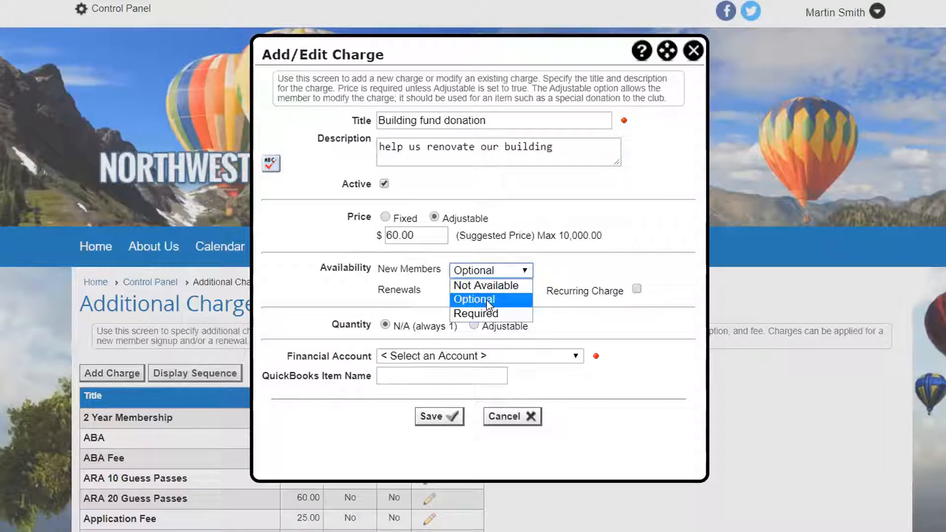
left_click(414, 271)
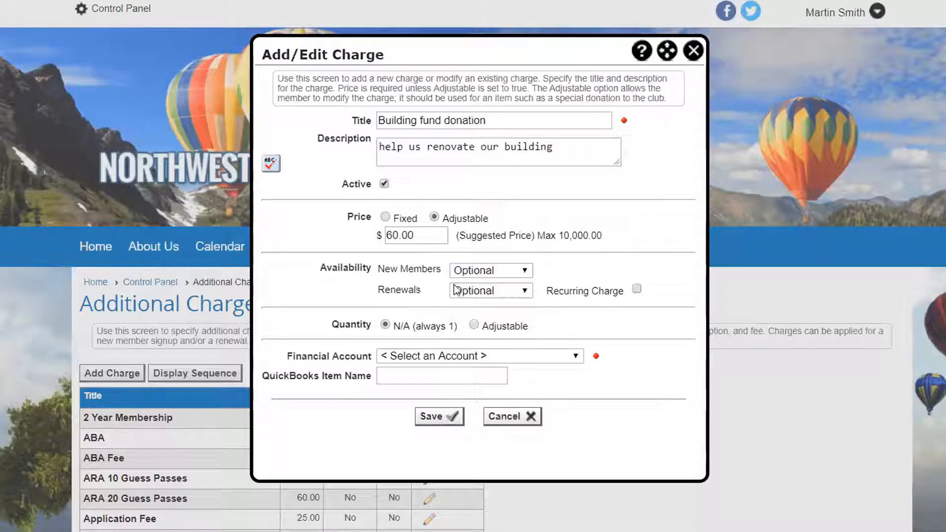
left_click(483, 272)
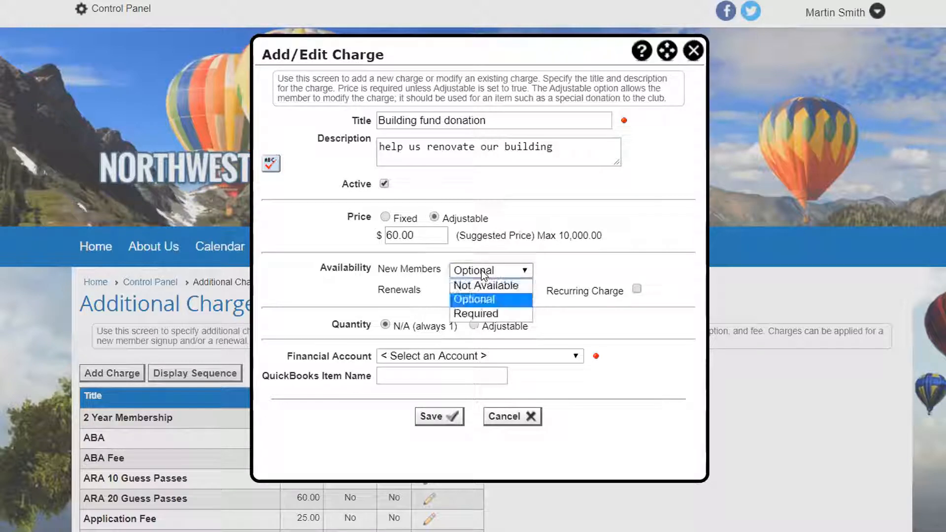
left_click(480, 314)
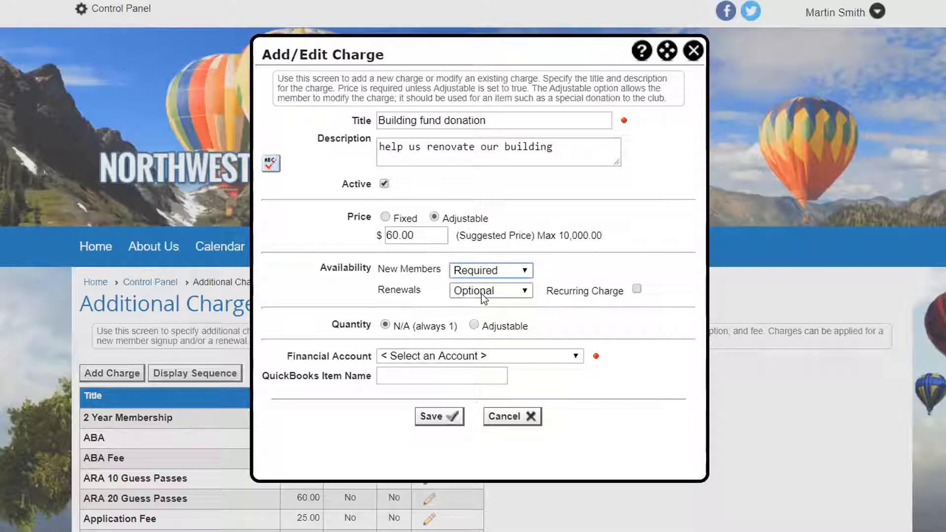
left_click(481, 293)
left_click(483, 303)
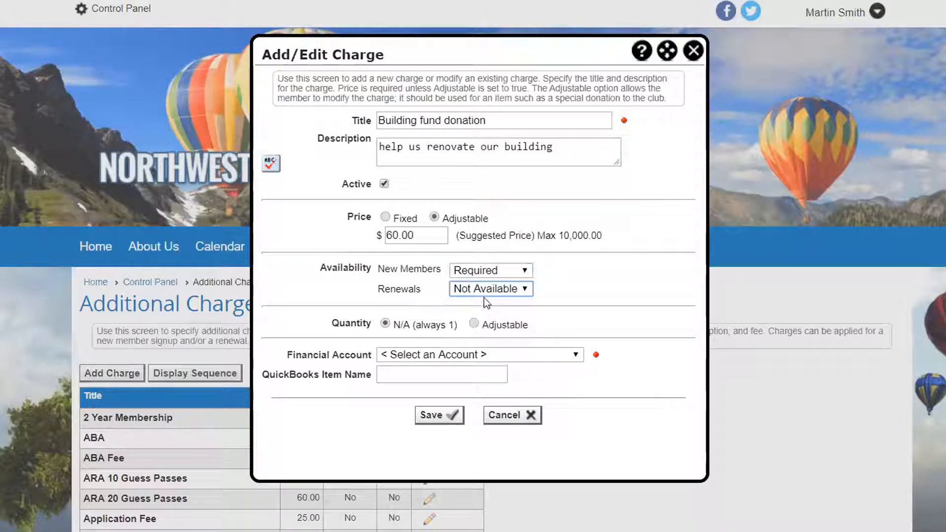
left_click(483, 271)
left_click(478, 296)
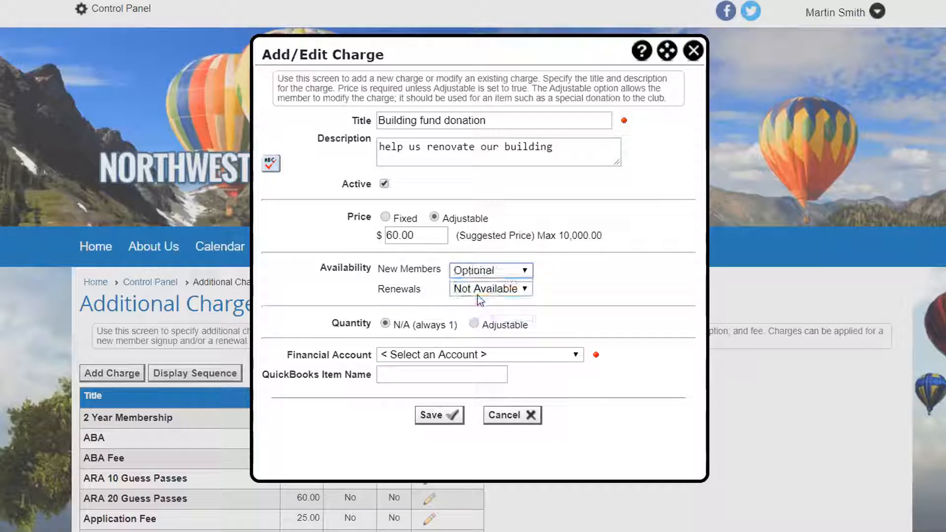
left_click(477, 292)
left_click(474, 317)
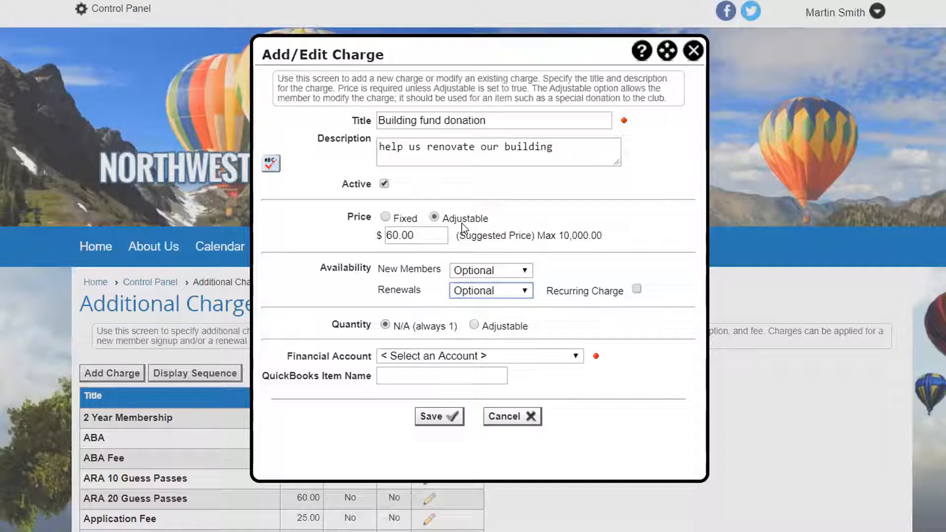
- Try making the charge's quantity adjustable, and switch back to an adjustable price
left_click(474, 323)
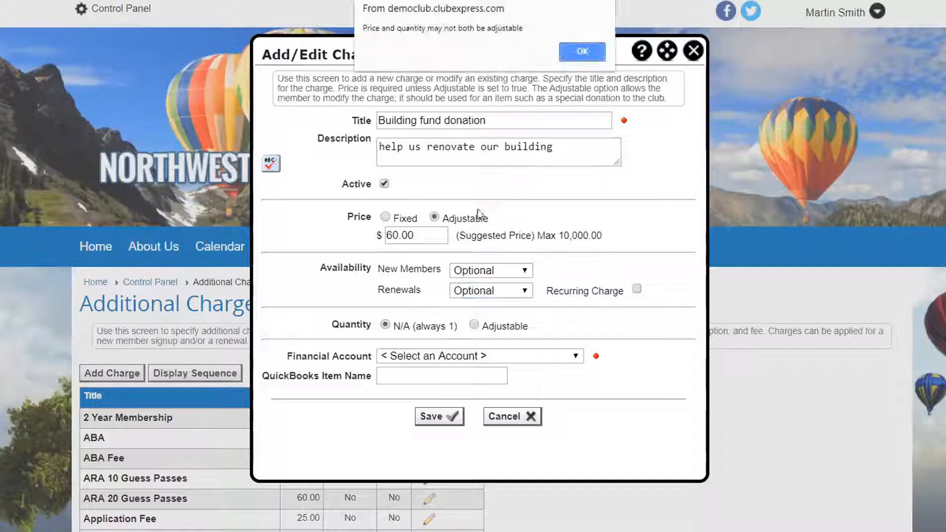
left_click(582, 51)
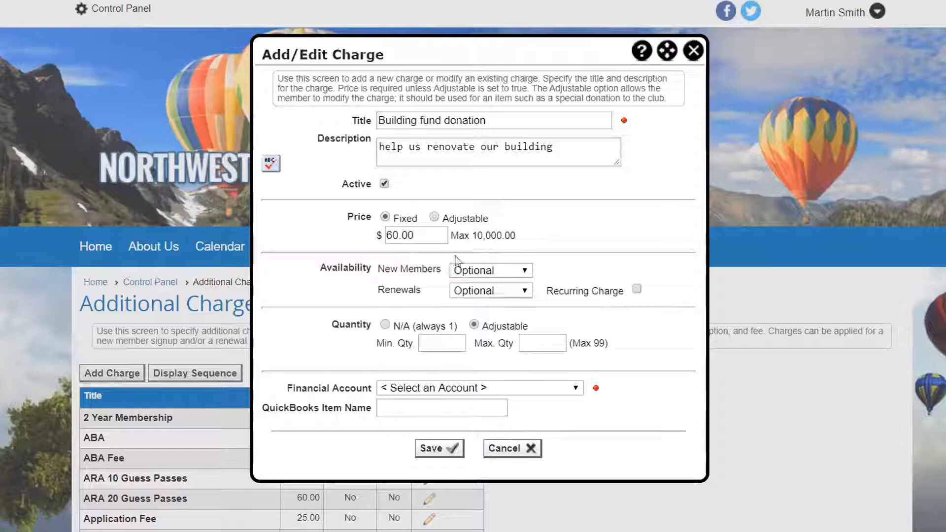
left_click(434, 218)
key("Return")
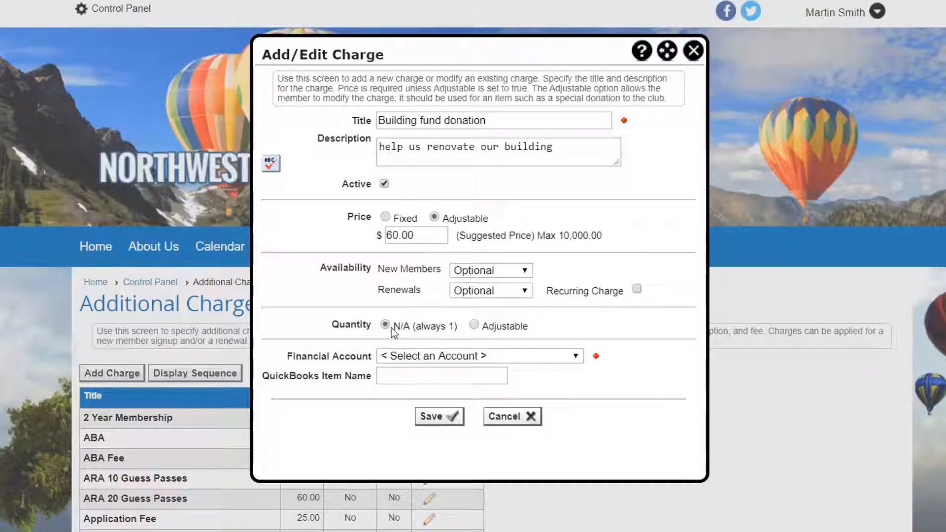
- Assign the charge to the Master Donations financial account and save it
left_click(412, 357)
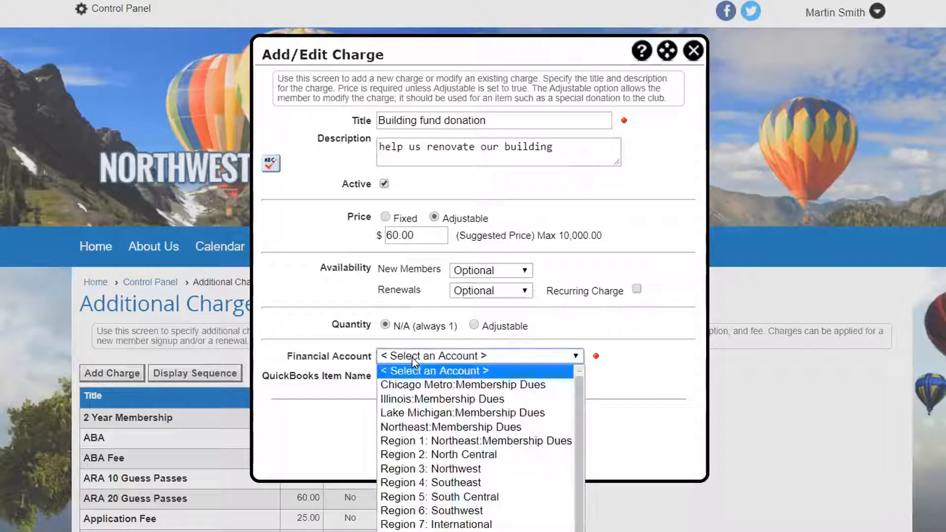
left_click(462, 531)
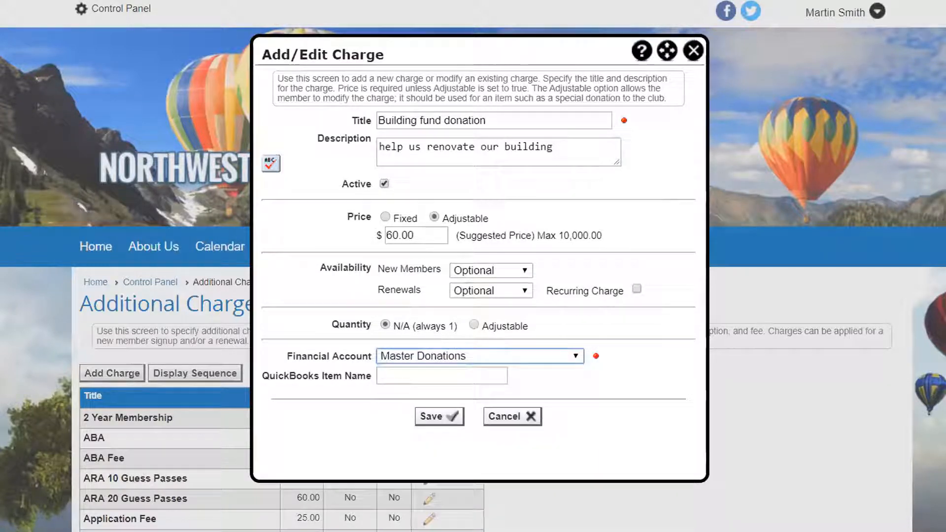
left_click(437, 420)
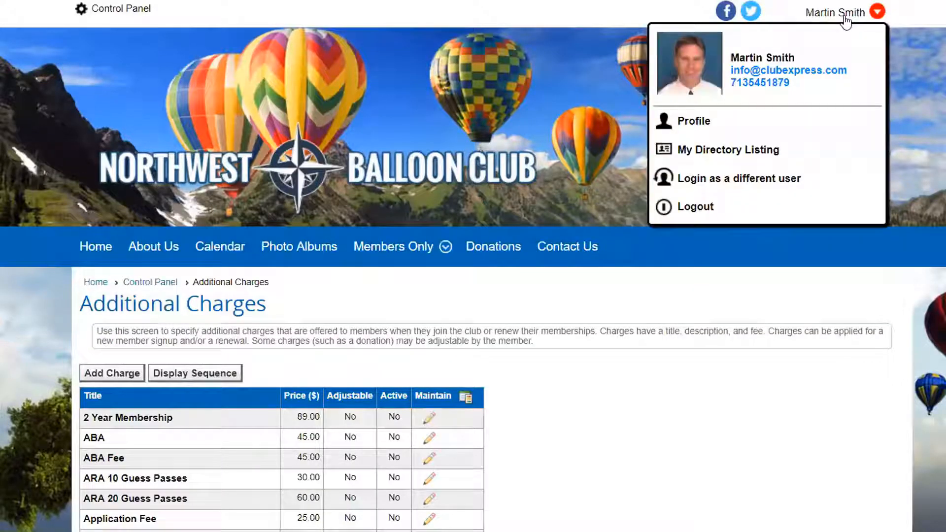
- Log out and start a new member sign-up with the Individual Member membership type
mouse_move(819, 20)
left_click(708, 205)
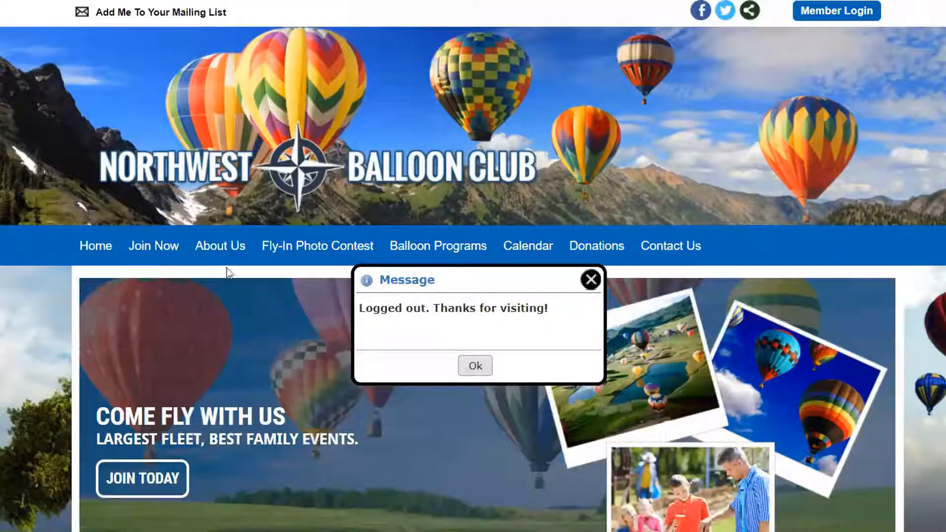
left_click(137, 252)
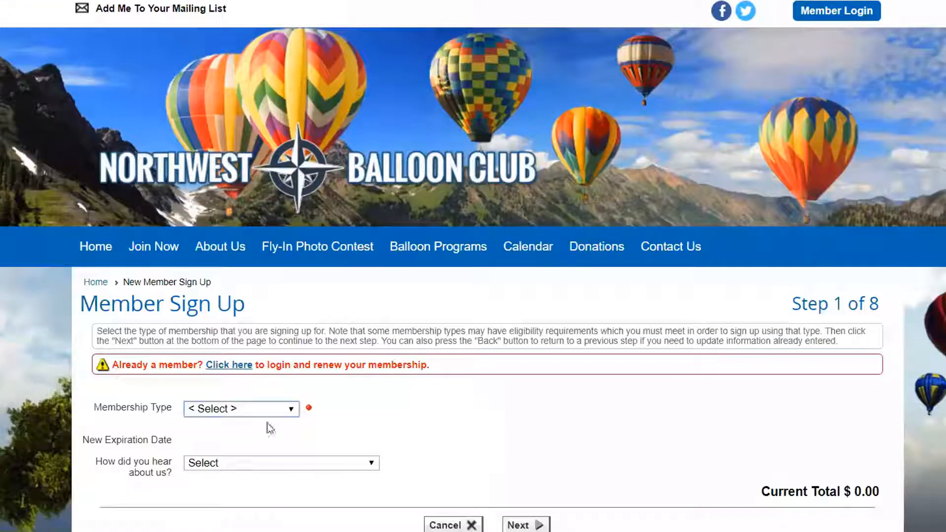
left_click(258, 410)
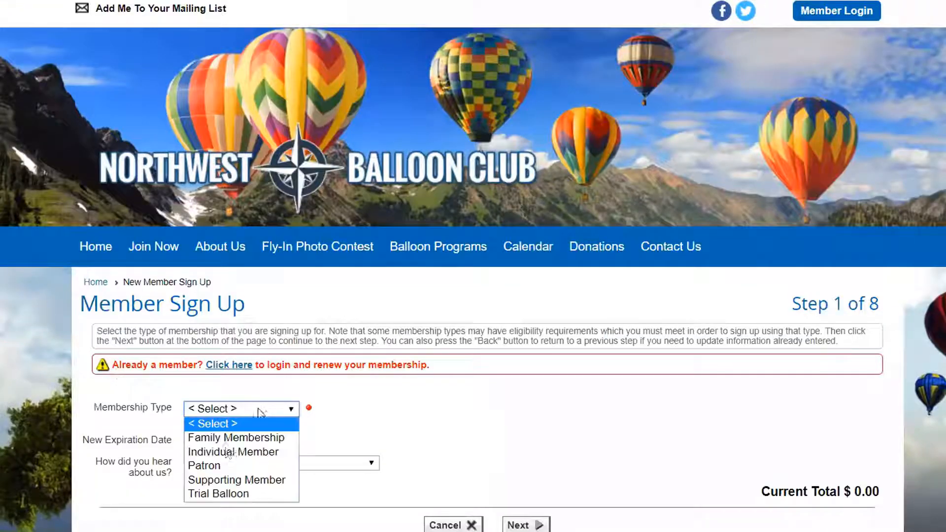
left_click(224, 452)
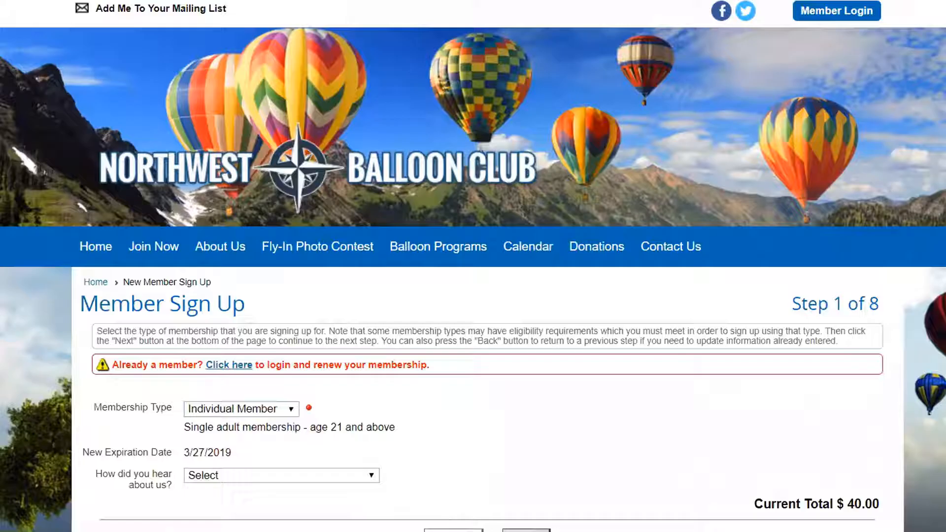
left_click(527, 531)
- Fill in the new member's first name, last name and birthday, and set the gender to Male
left_click(239, 440)
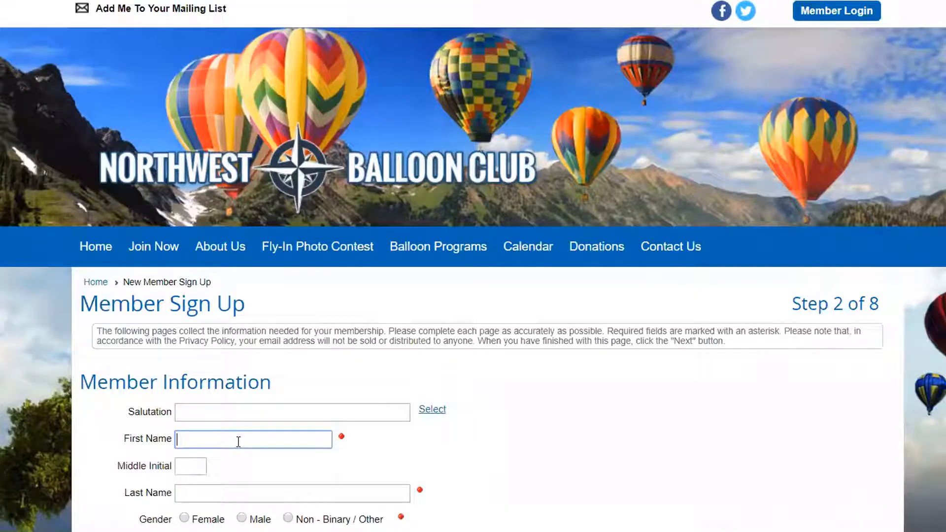
type("Fred")
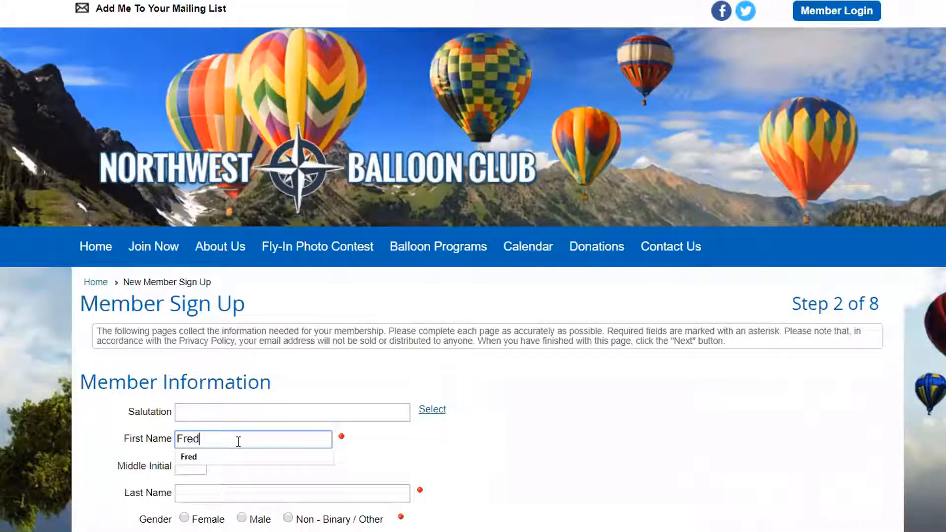
left_click(218, 490)
type("Rubble")
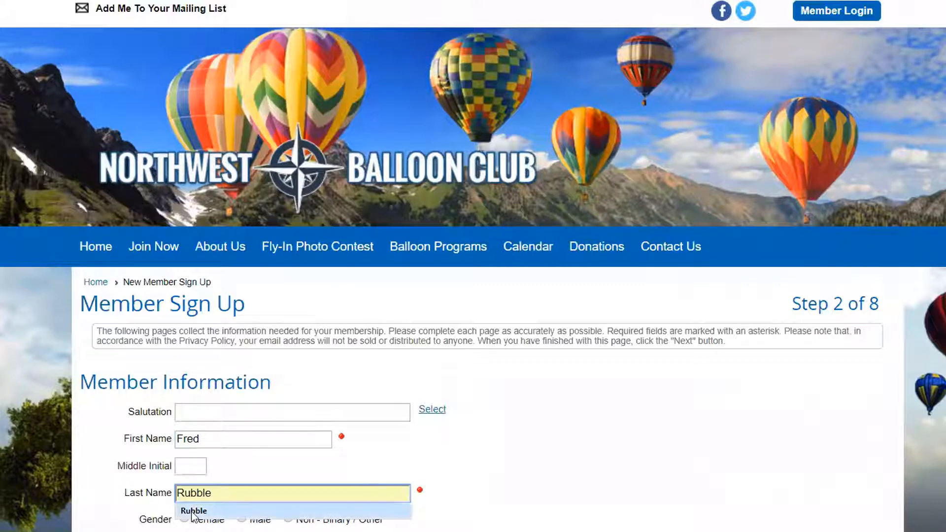
left_click(193, 511)
scroll(467, 493, "down", 3)
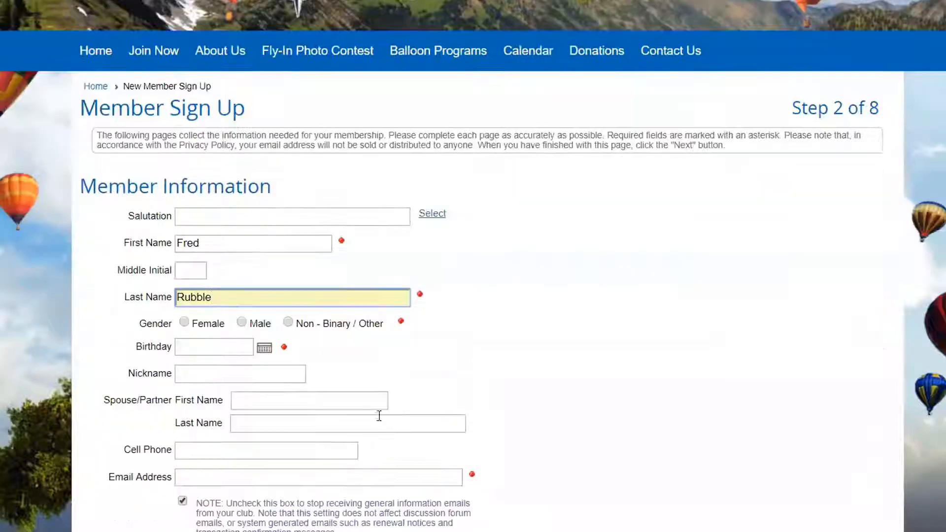
left_click(241, 322)
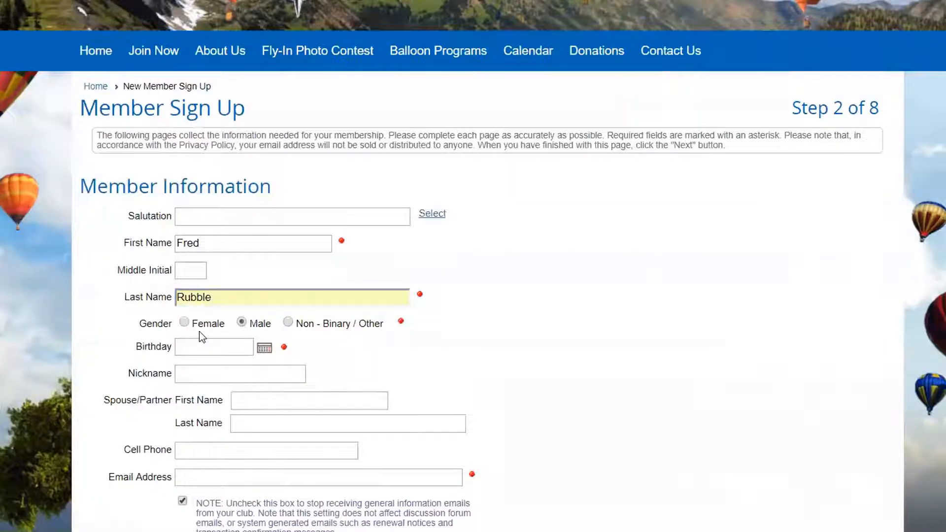
left_click(206, 346)
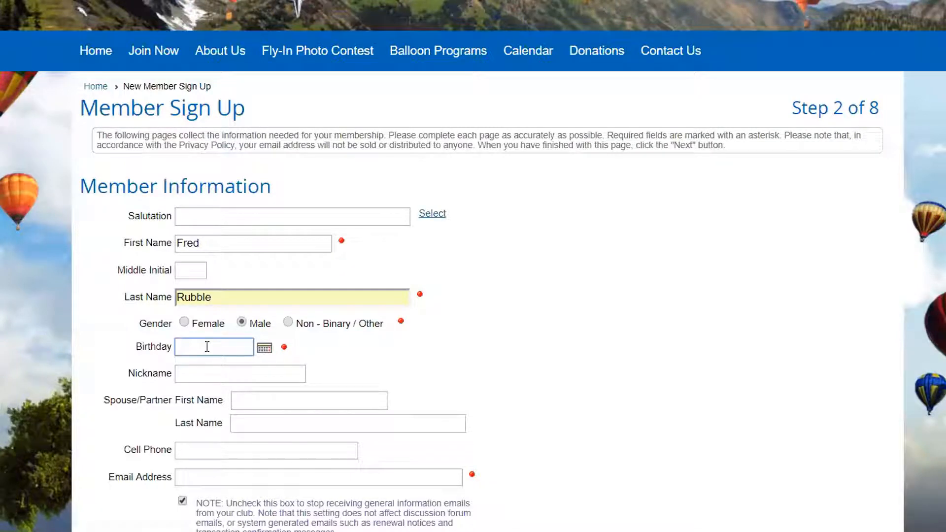
type("1/1/1900")
- Fill in the contact details and primary address from the saved autofill entry, add the home phone number, and continue
left_click(193, 373)
scroll(211, 419, "down", 5)
left_click(214, 394)
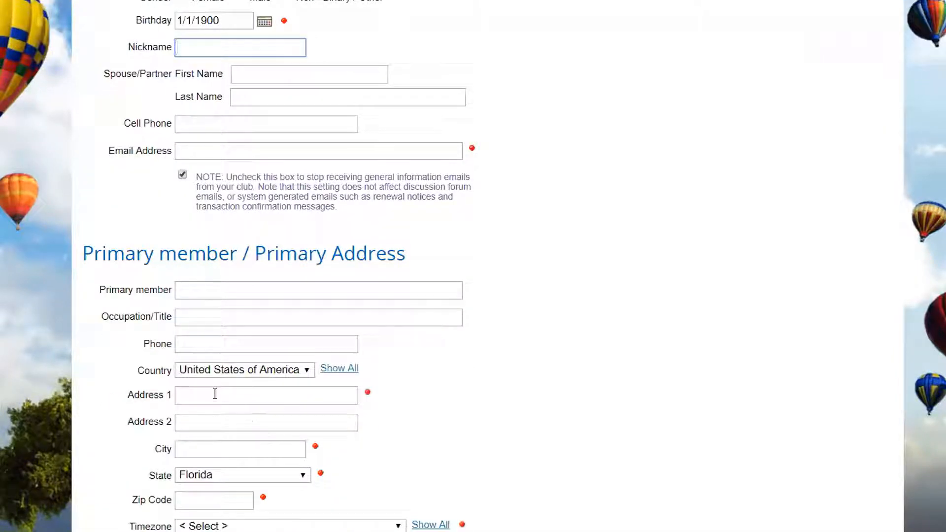
type("1")
left_click(194, 413)
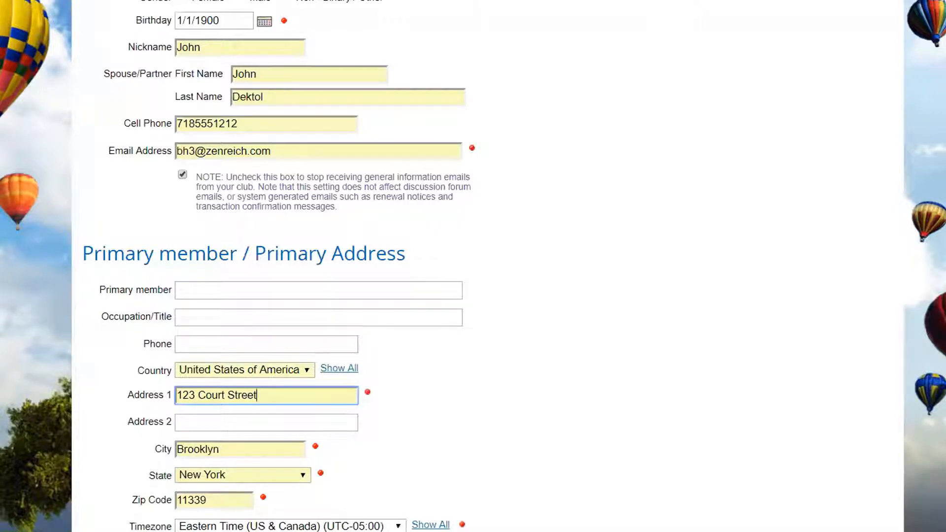
scroll(211, 464, "down", 3)
left_click(197, 441)
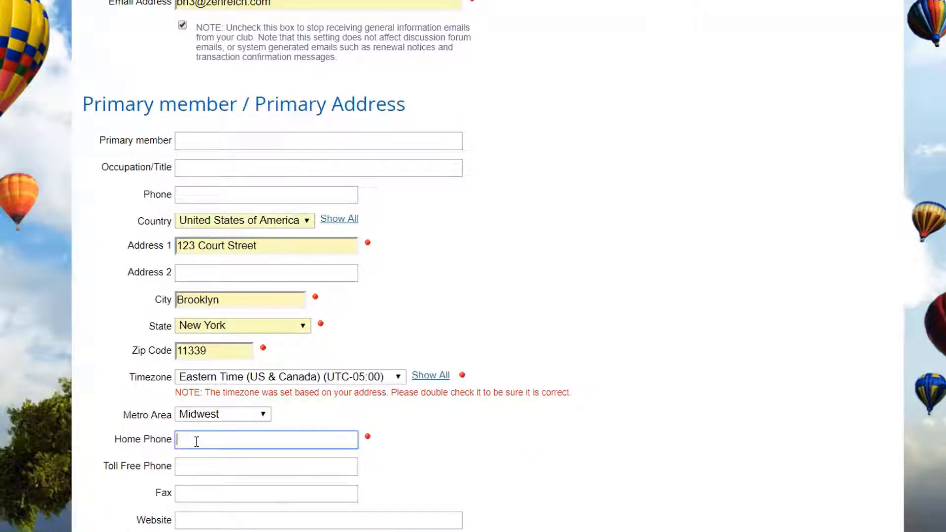
type("2015551212")
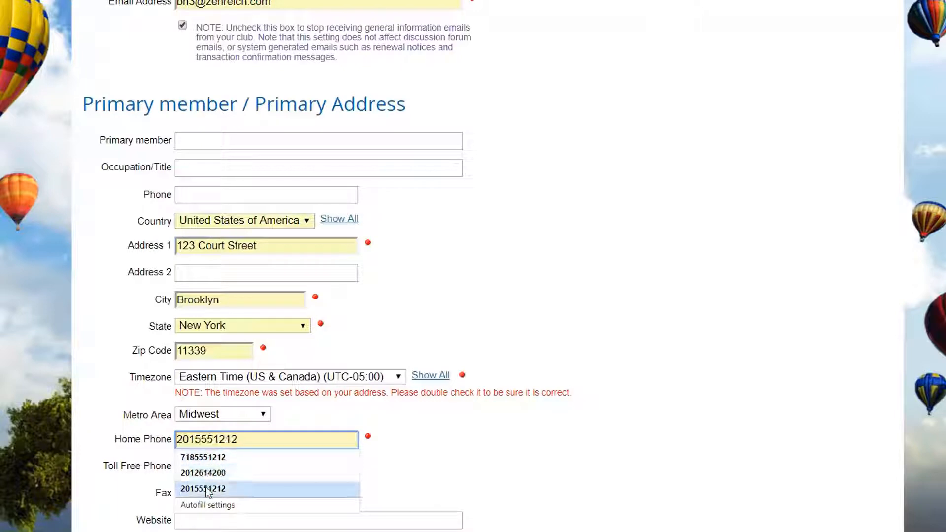
left_click(206, 485)
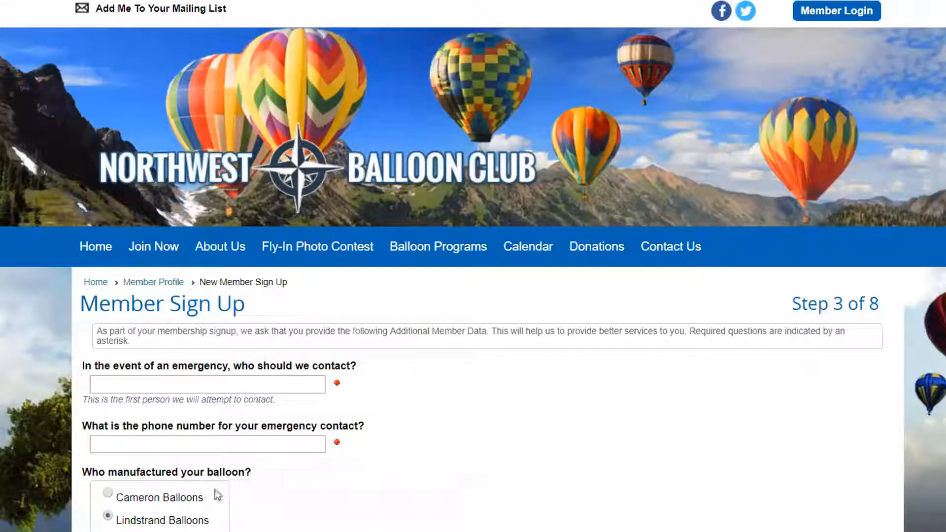
- Enter the emergency contact's name and phone number, and continue past the secondary members and chapters page without adding any
left_click(132, 384)
type("M")
left_click(167, 403)
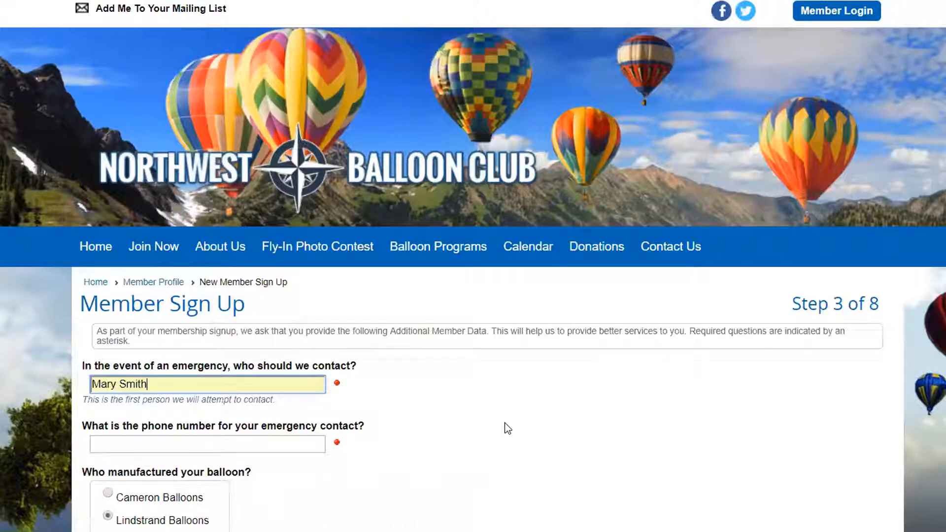
scroll(507, 429, "down", 4)
left_click(160, 248)
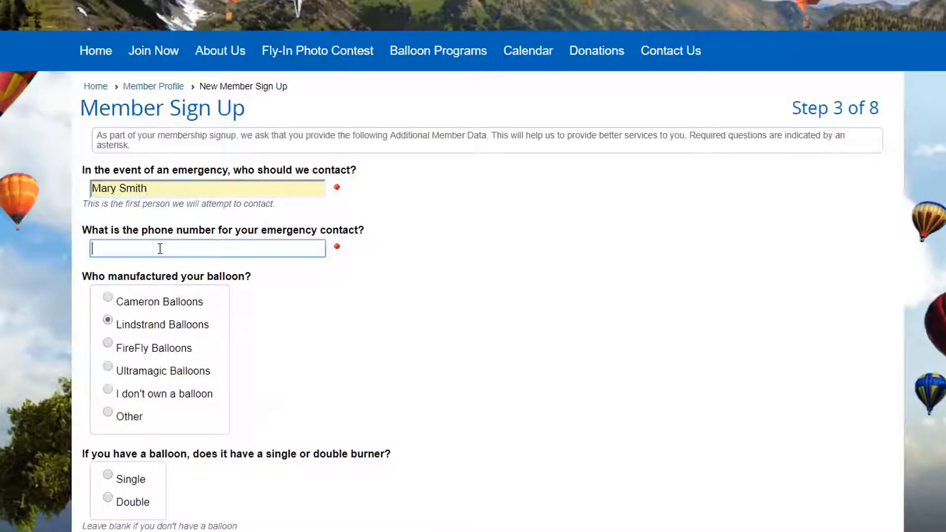
type("2")
type("201")
type("-")
type("555-")
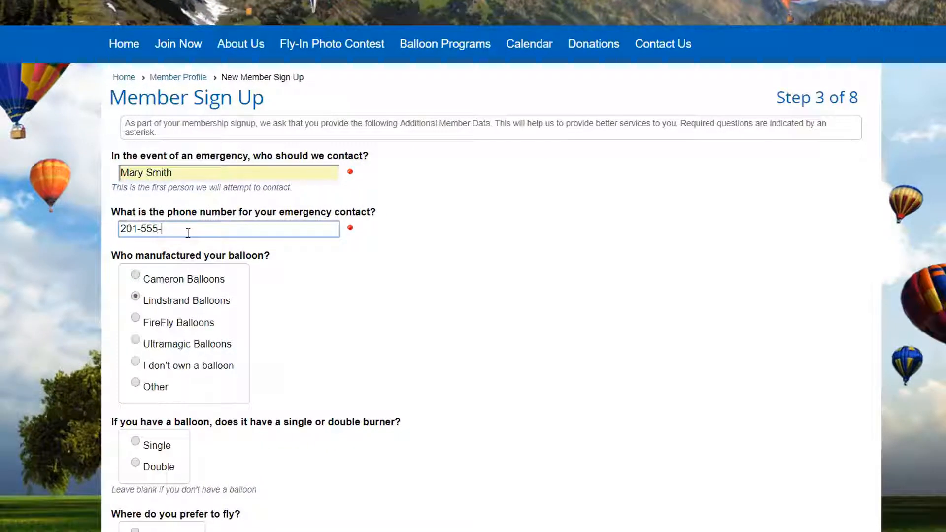
type("1212")
scroll(410, 266, "down", 4)
left_click(565, 523)
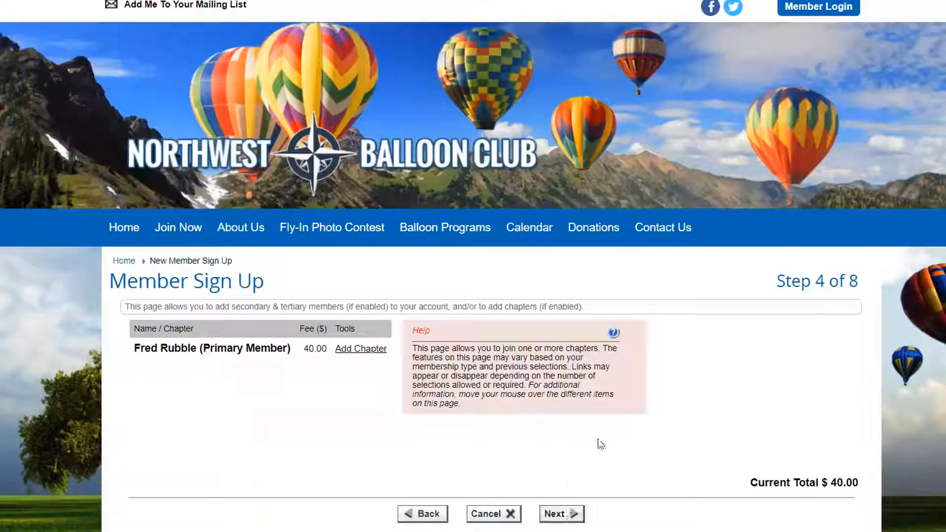
left_click(570, 514)
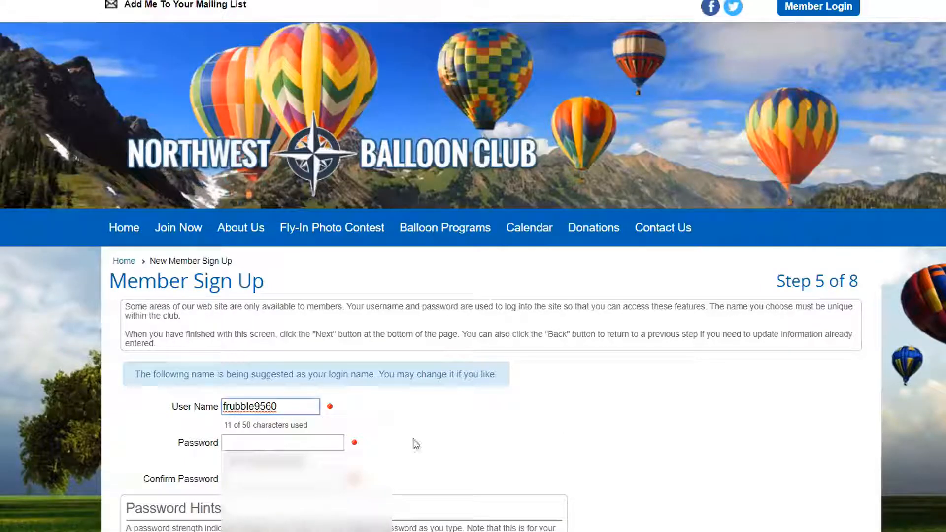
- Keep the suggested user name, enter and confirm the account password, and continue to the additional charges
left_click(291, 441)
type("****")
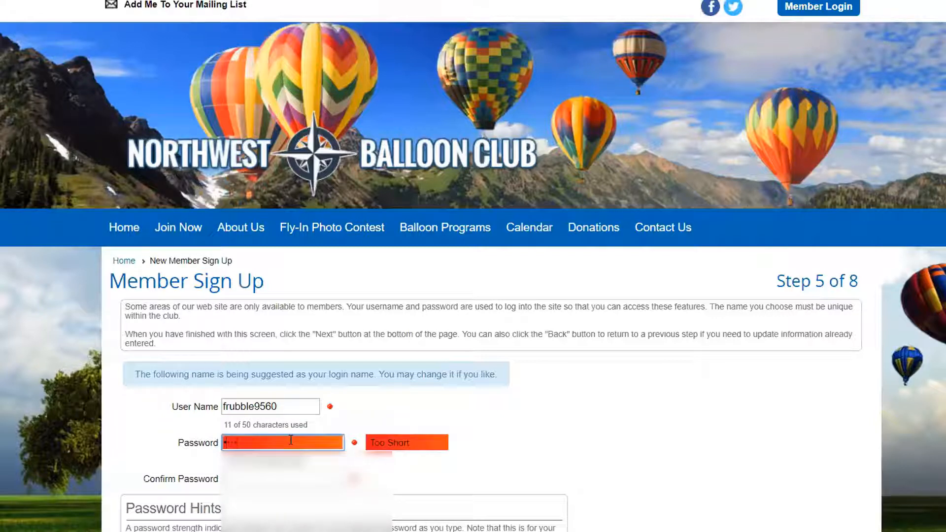
type("***")
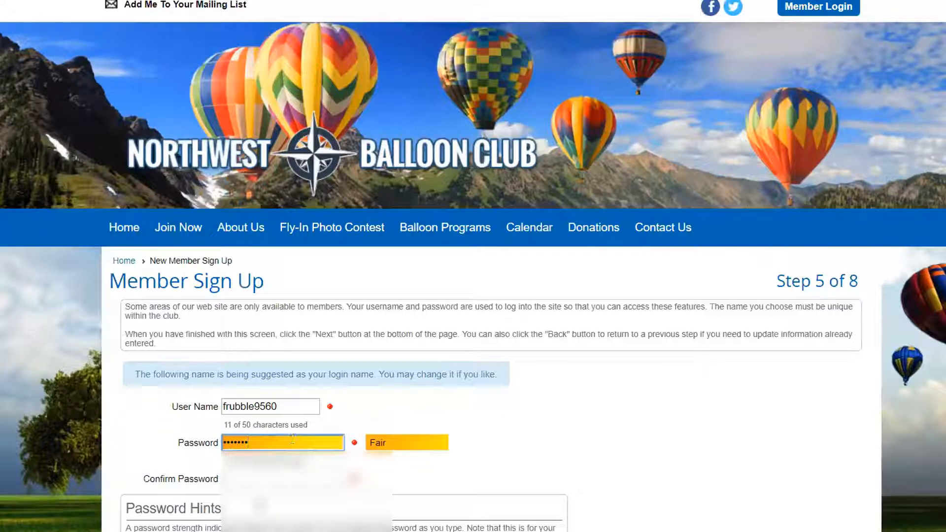
left_click(249, 479)
type("*******")
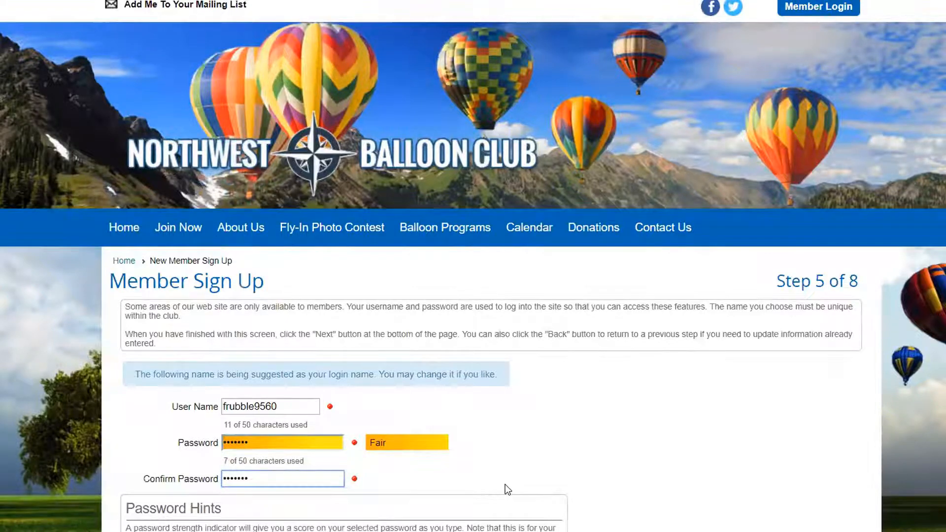
scroll(505, 483, "down", 5)
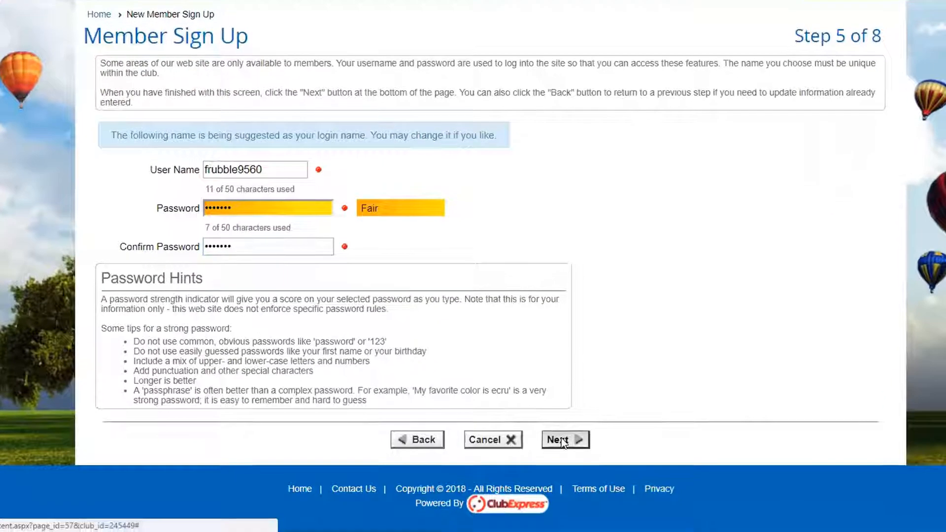
left_click(563, 440)
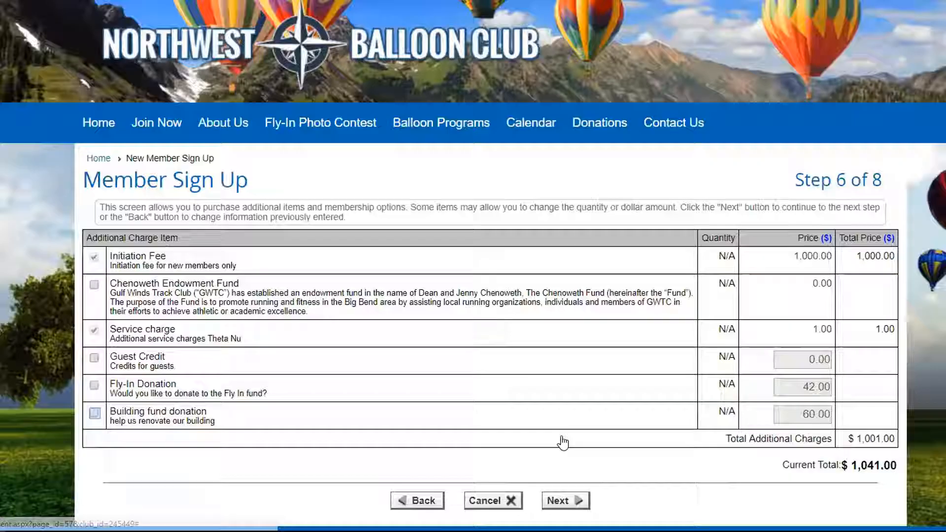
- Try selecting the Chenoweth Endowment Fund charge, and clear it again
scroll(501, 355, "down", 1)
scroll(501, 350, "down", 1)
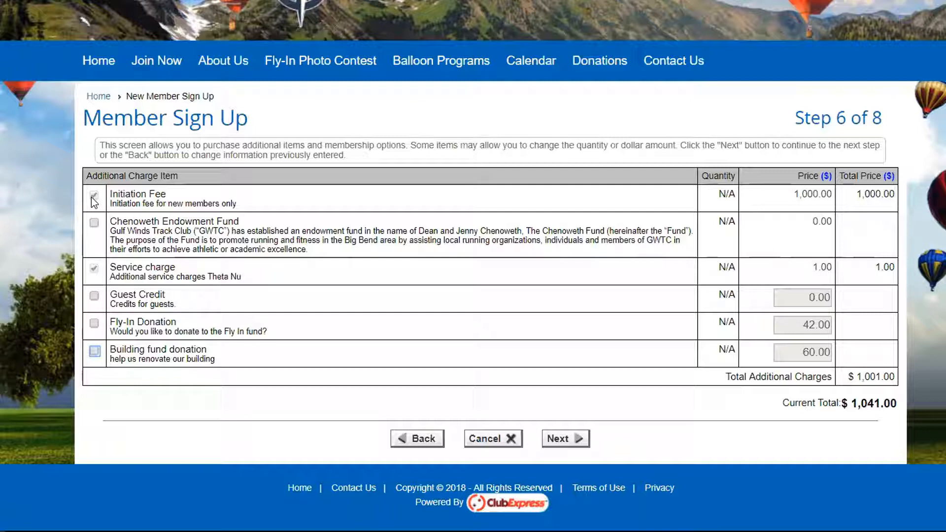
left_click(93, 224)
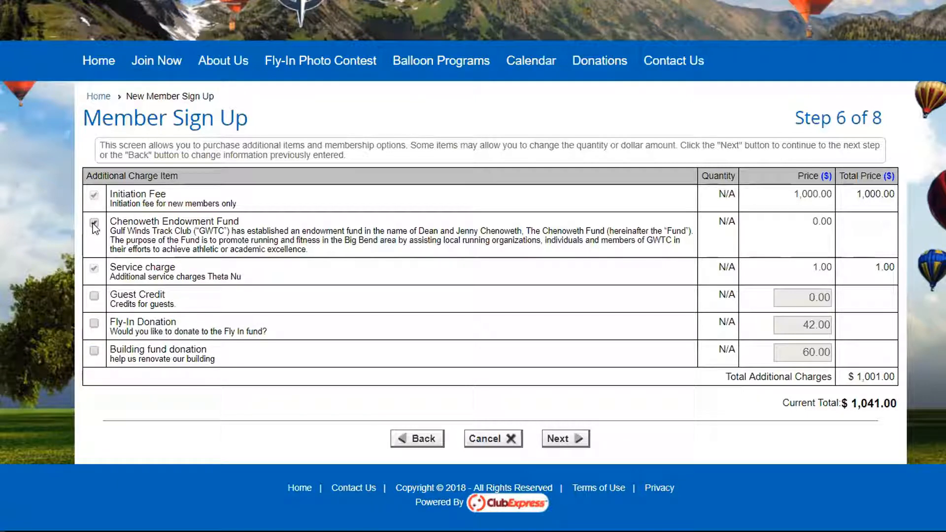
left_click(94, 223)
- Select the Fly-In Donation charge and set its amount to $25
left_click(94, 324)
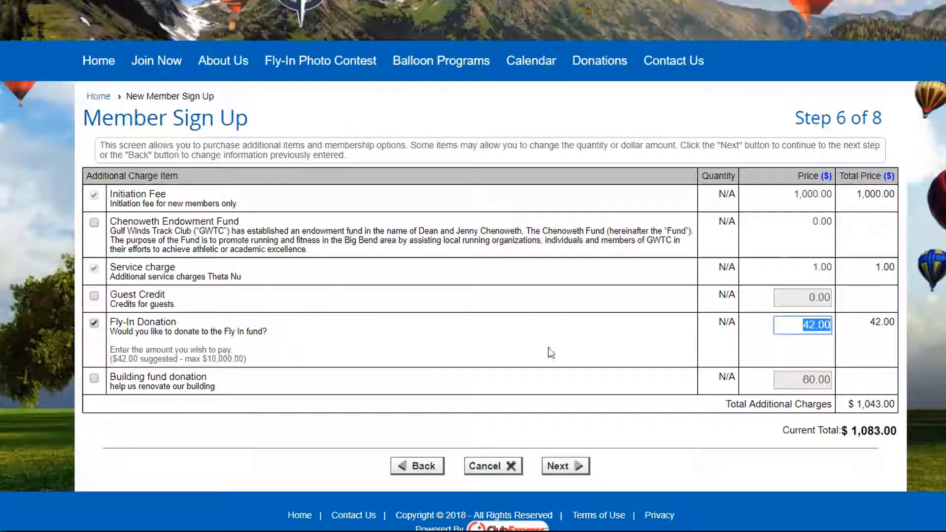
left_click(803, 324)
left_click_drag(803, 325, 827, 324)
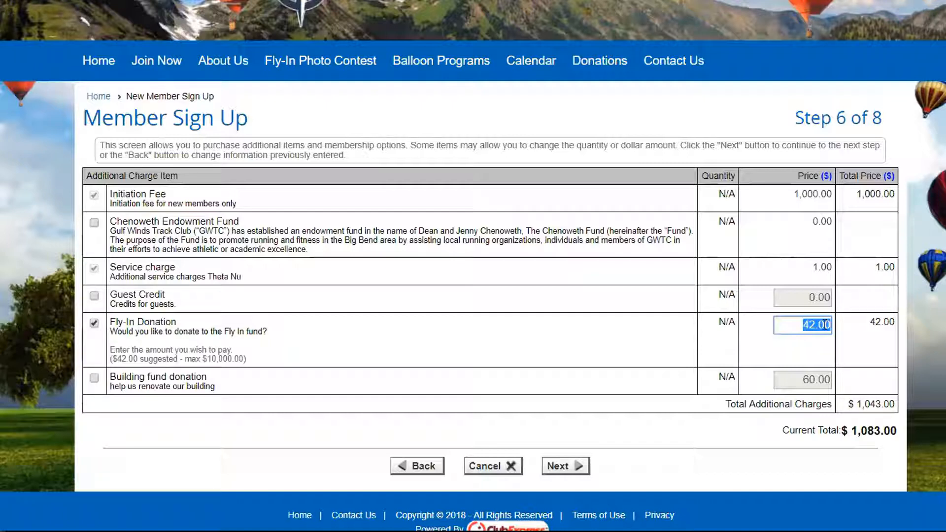
key("BackSpace")
type("25")
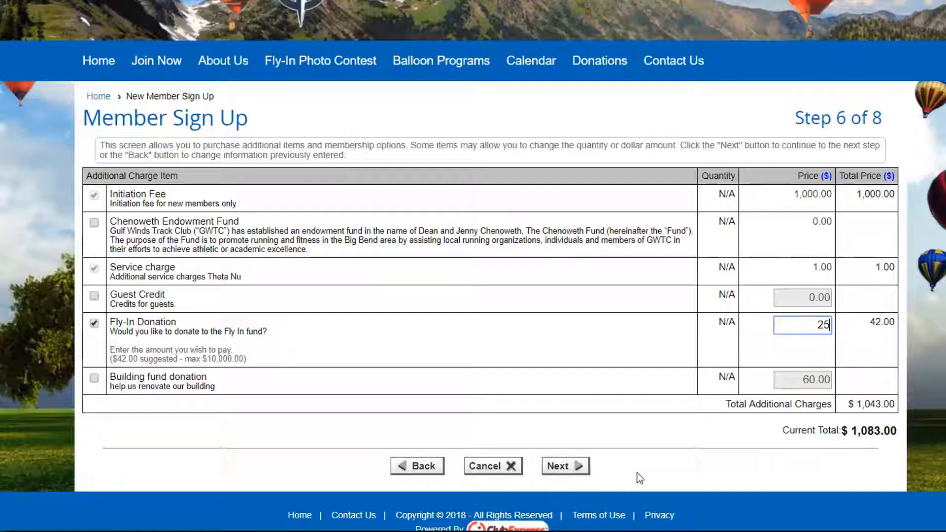
- Select the Building fund donation, highlight its maximum allowed amount, and cancel the membership application
left_click(95, 379)
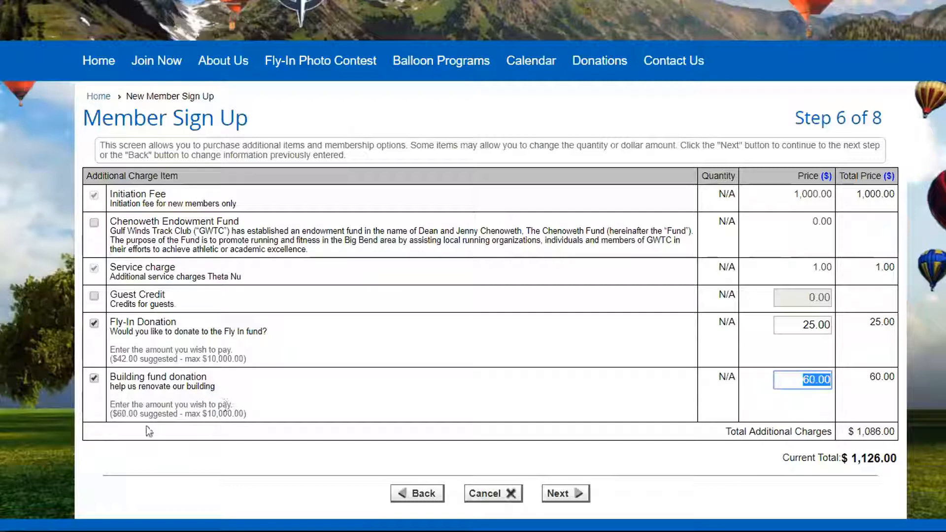
left_click_drag(112, 413, 232, 414)
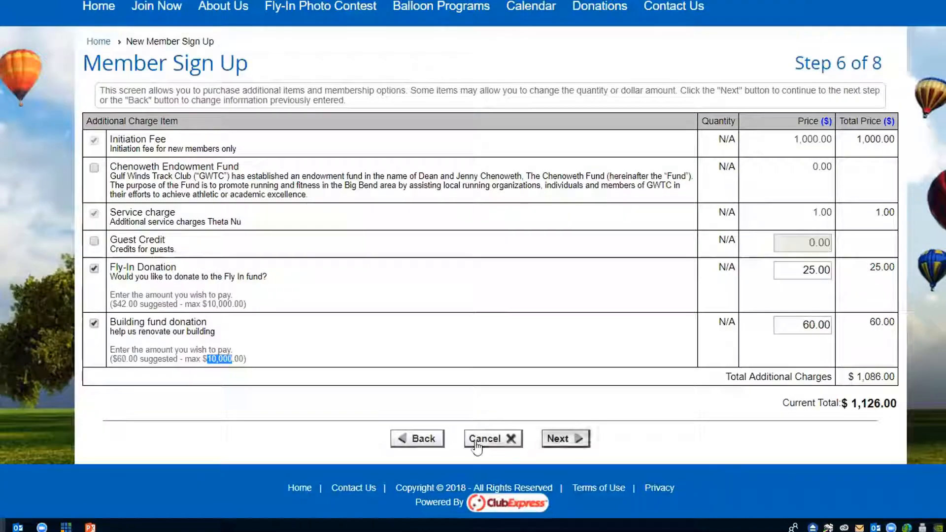
left_click(493, 438)
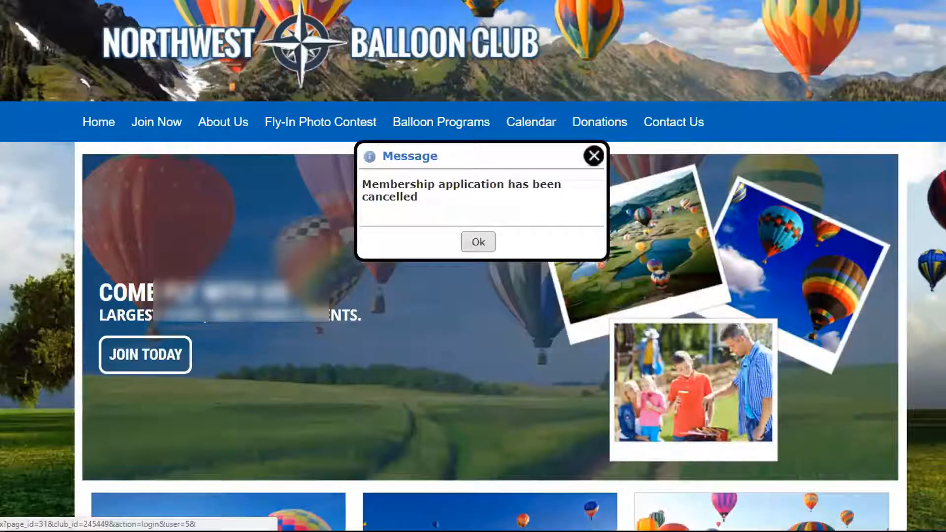
left_click(478, 242)
- Log back in with the administrator's user name and account password
left_click_drag(234, 245, 68, 325)
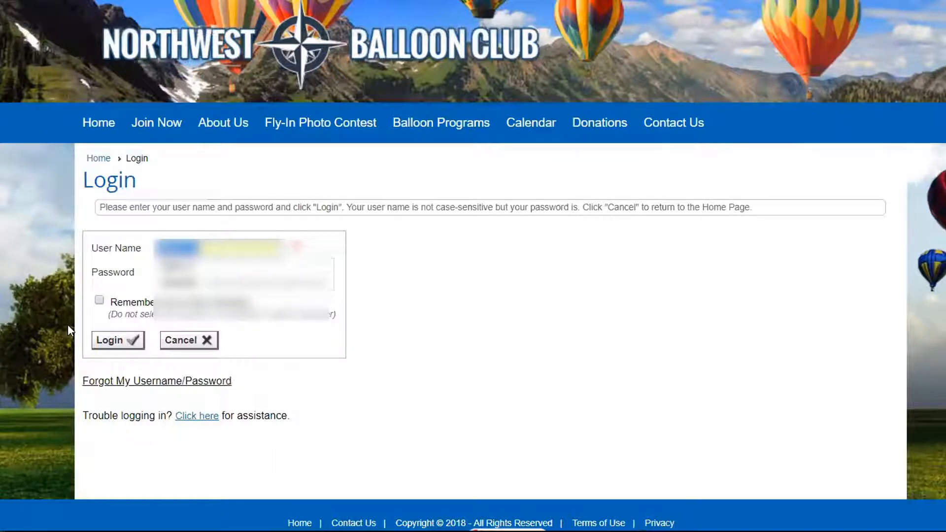
type("???????")
key("Tab")
type("•••••")
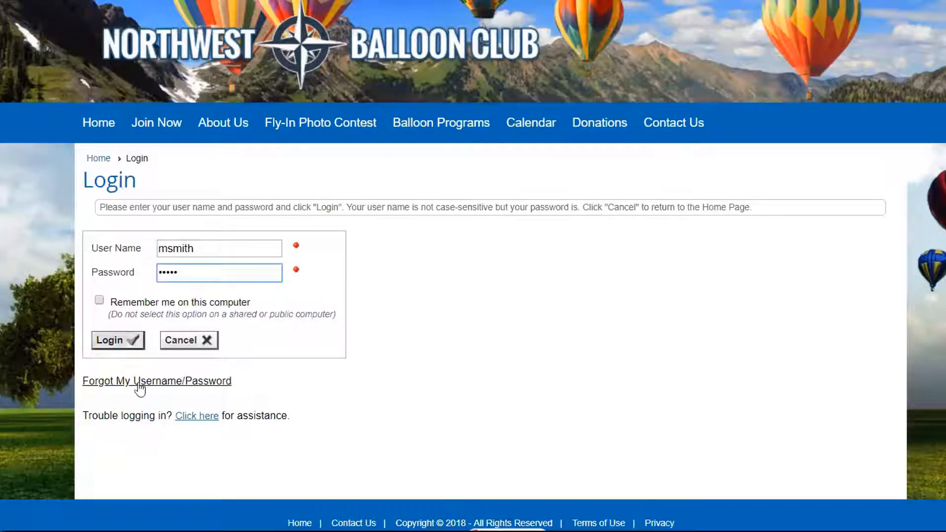
left_click(116, 345)
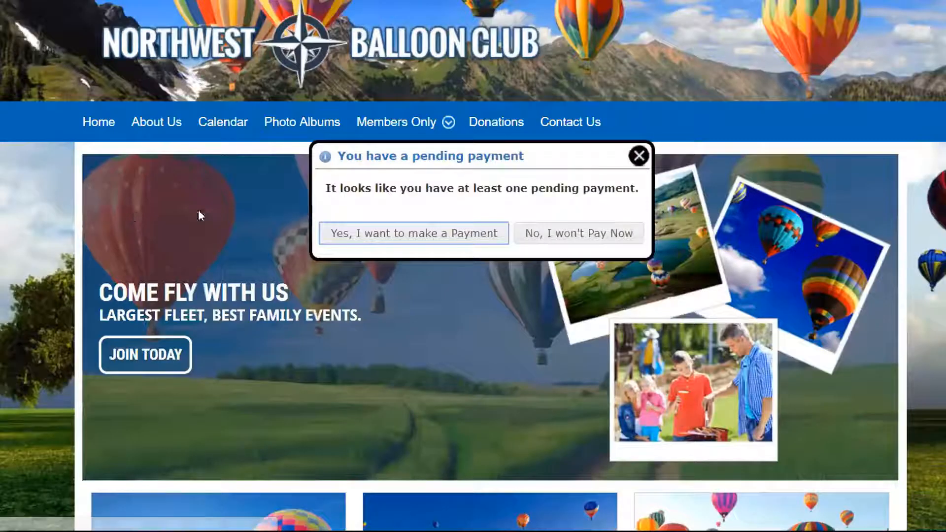
- Dismiss the pending payment notice and open the Membership Wizard Setup page from the Control Panel
left_click(394, 233)
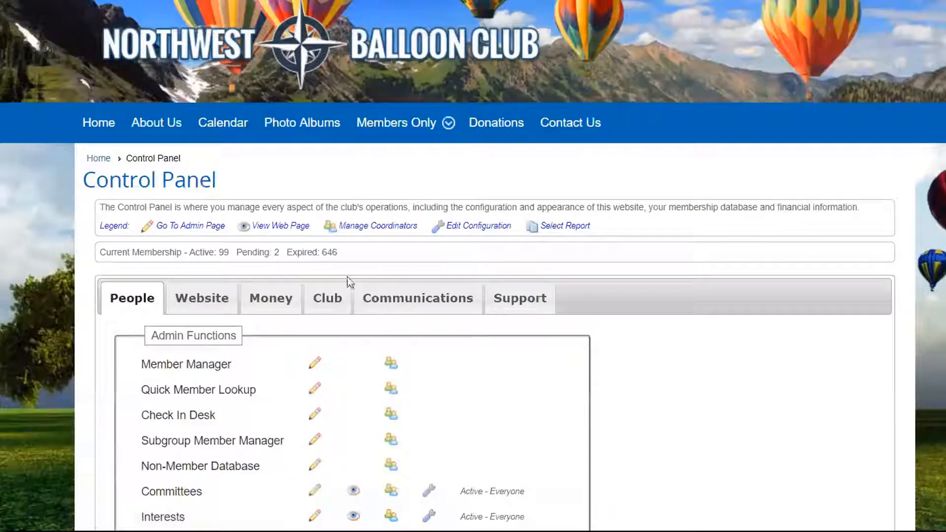
scroll(296, 298, "down", 9)
scroll(607, 321, "down", 6)
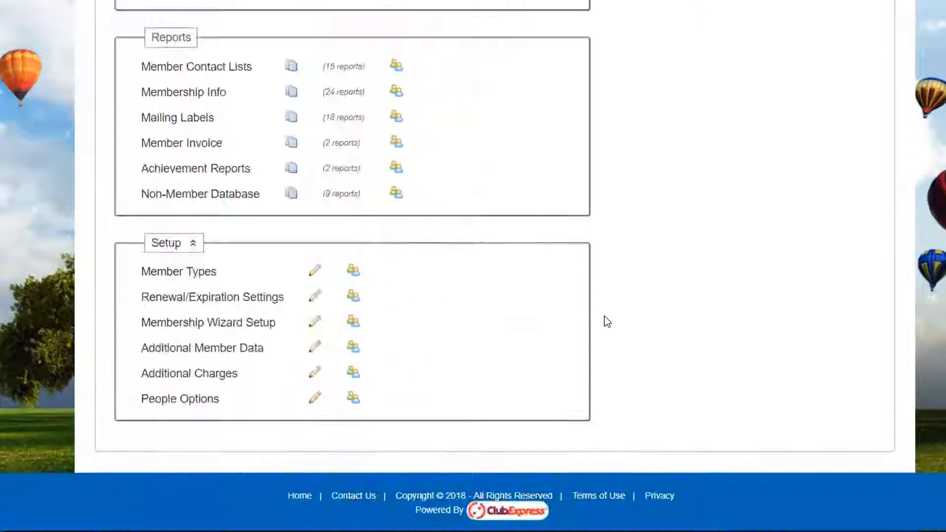
left_click(215, 324)
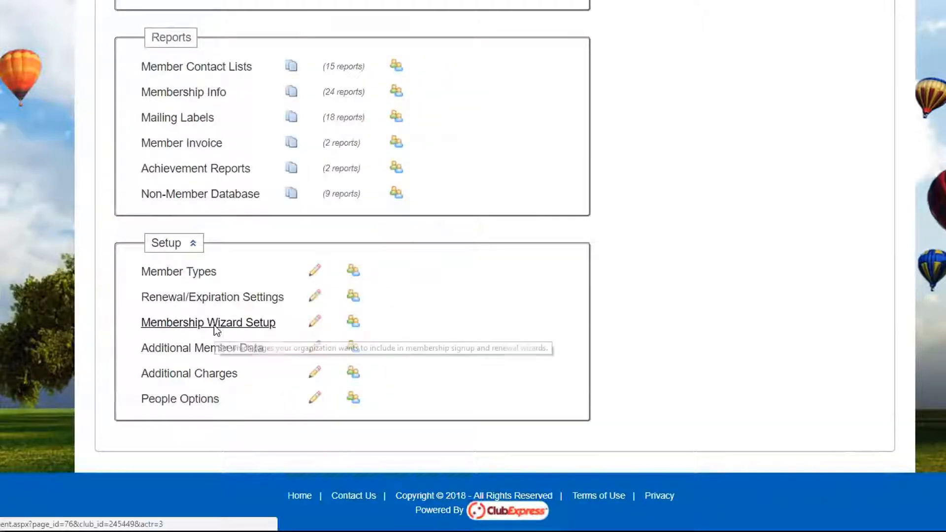
scroll(212, 333, "down", 2)
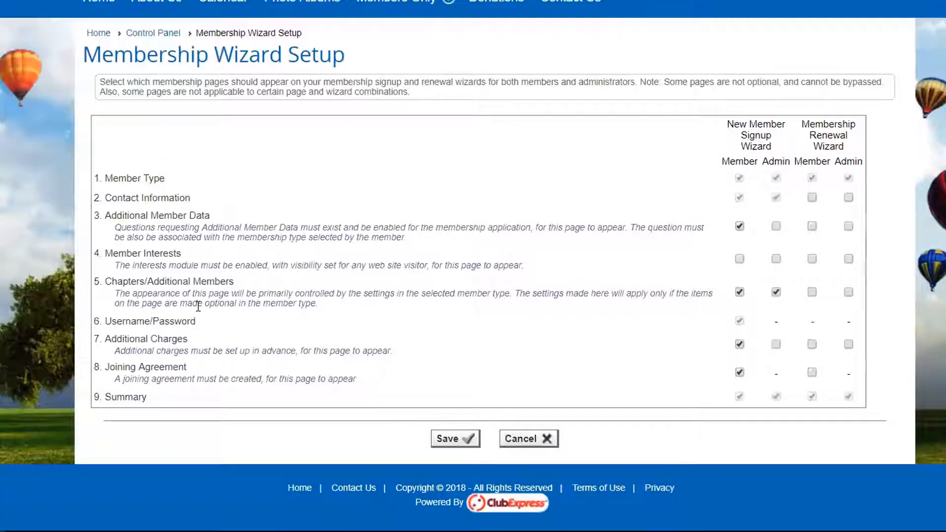
- Highlight the Additional Charges page, and try including it in the administrators' New Member Signup Wizard before clearing that option again
left_click_drag(103, 339, 174, 340)
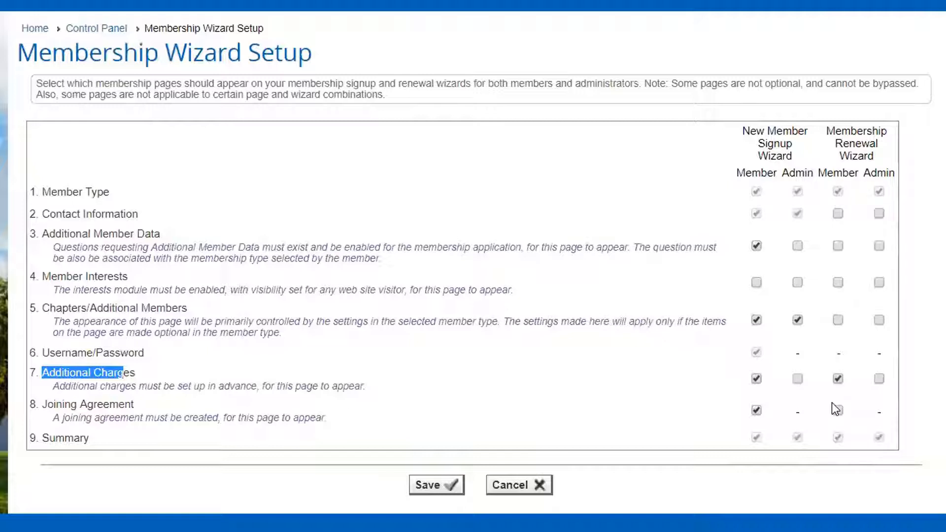
left_click(798, 379)
left_click(797, 379)
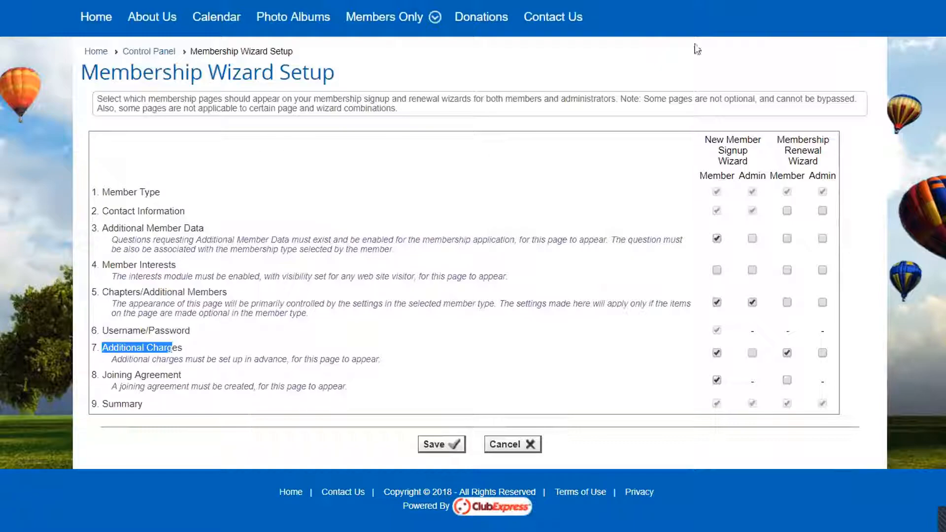
- Open the club's Donations page and look through the list of funds and their goal progress
left_click(473, 21)
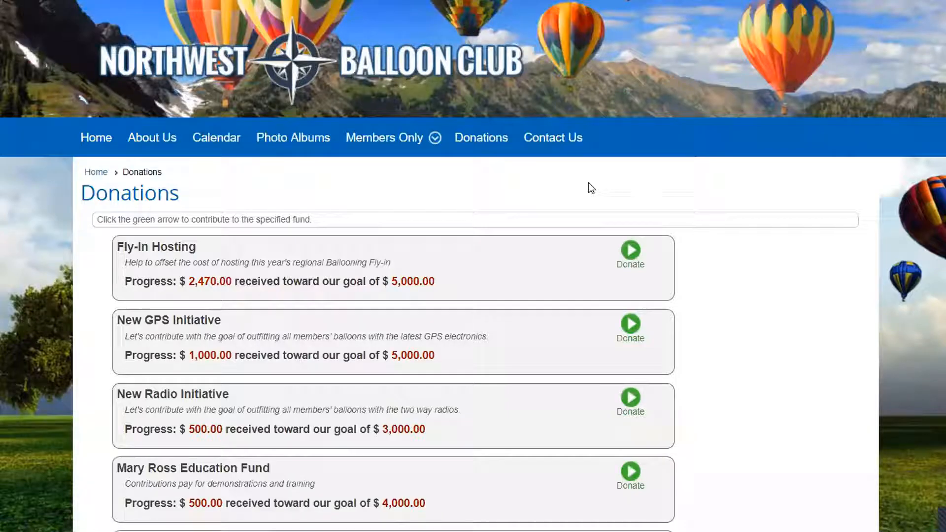
scroll(588, 184, "down", 5)
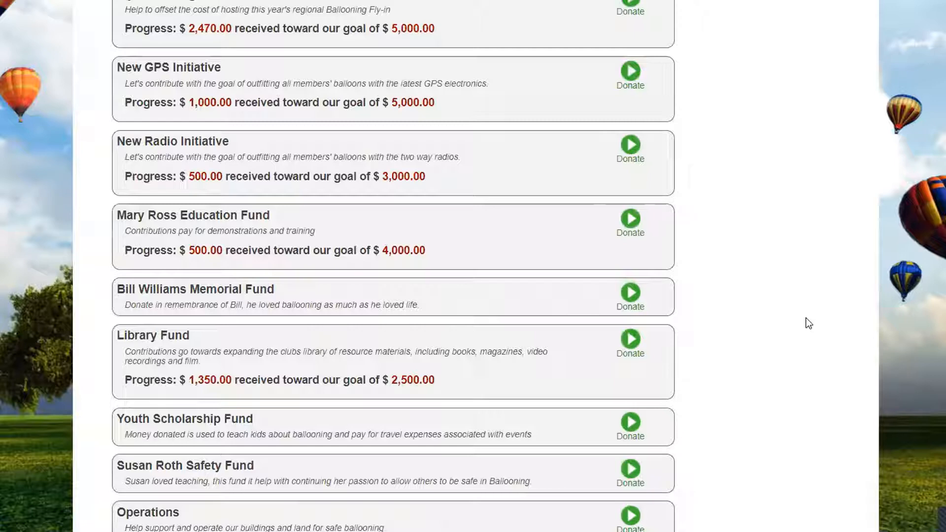
scroll(808, 323, "up", 5)
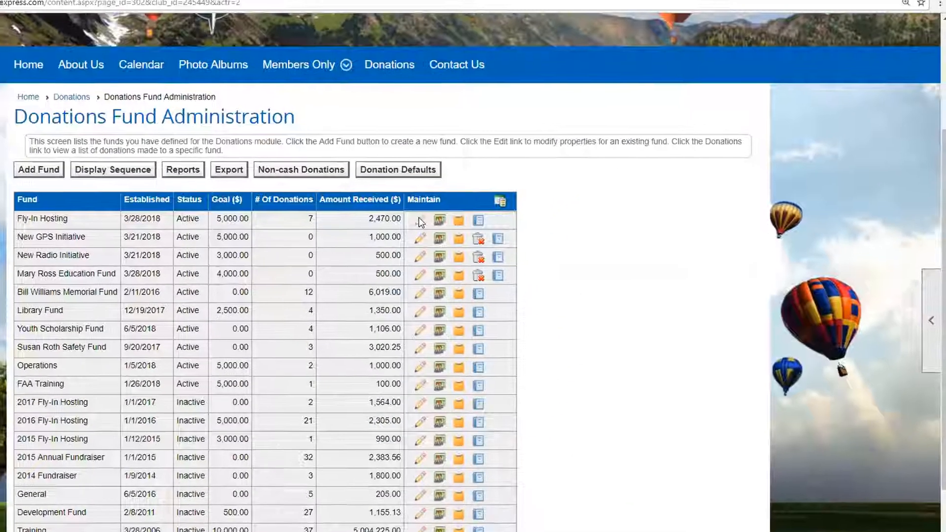
- Open the Fly-In Hosting fund for editing and arrange its help window, enlarged, beside the fund dialog
left_click(419, 218)
left_click_drag(348, 36, 226, 43)
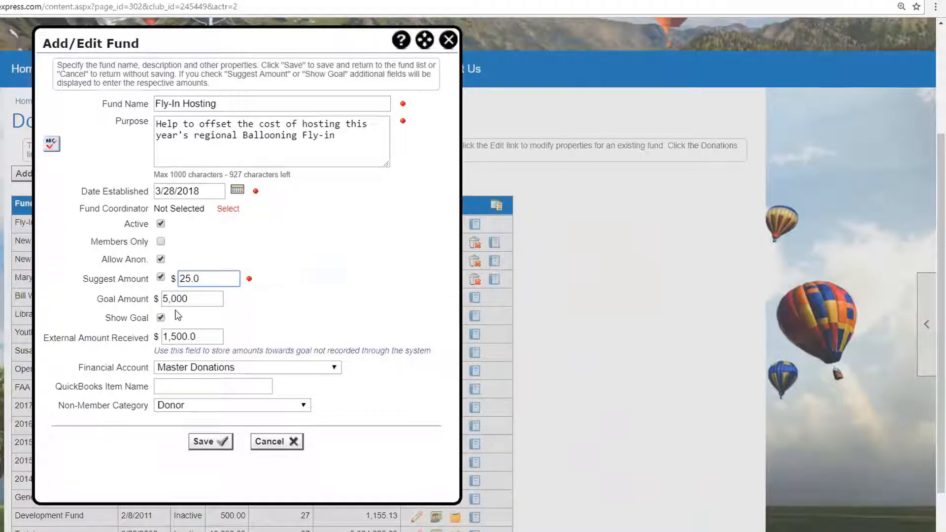
left_click(401, 42)
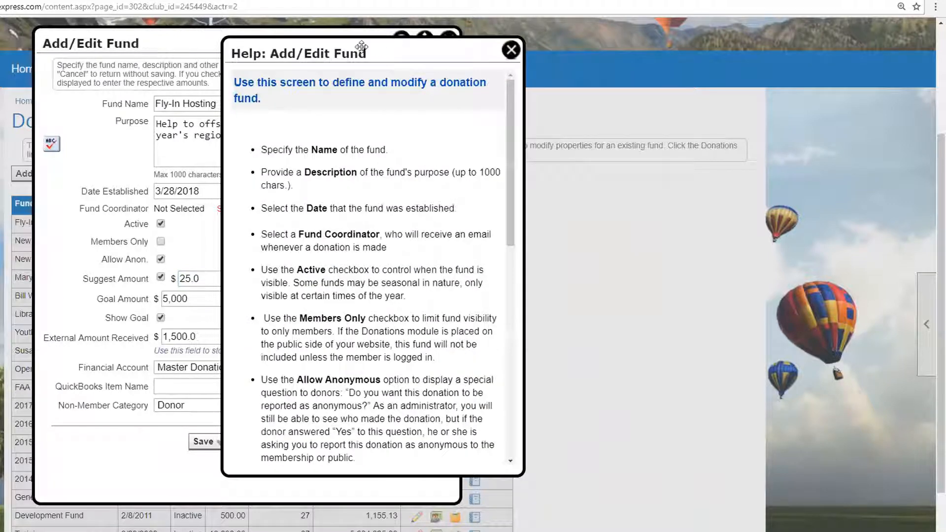
left_click_drag(361, 47, 610, 38)
left_click_drag(766, 463, 812, 531)
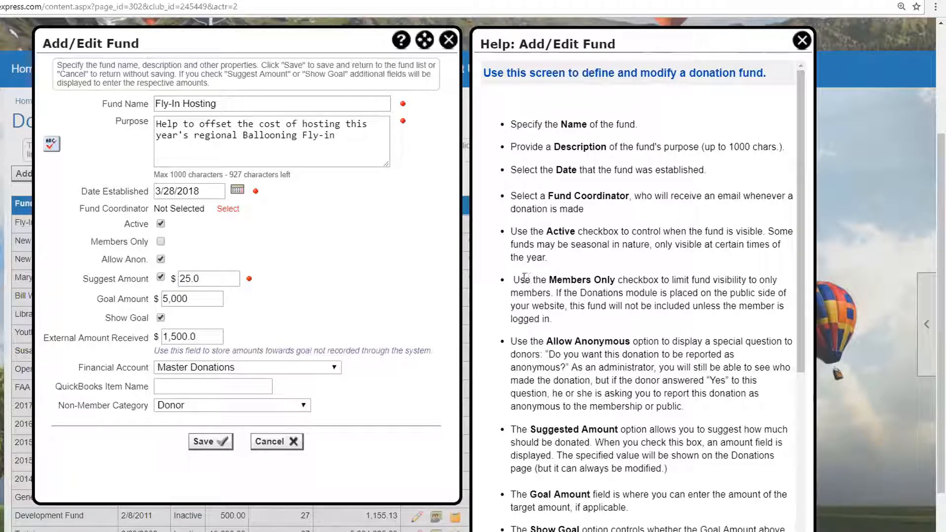
- Read through the Add/Edit Fund help, highlighting the Members Only explanation, and widen the help window
triple_click(548, 292)
scroll(644, 410, "down", 6)
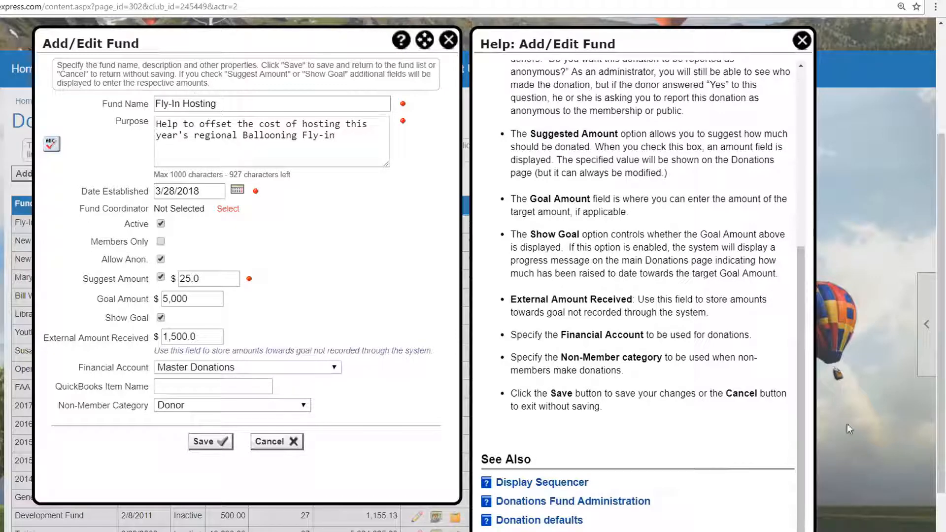
scroll(641, 246, "up", 5)
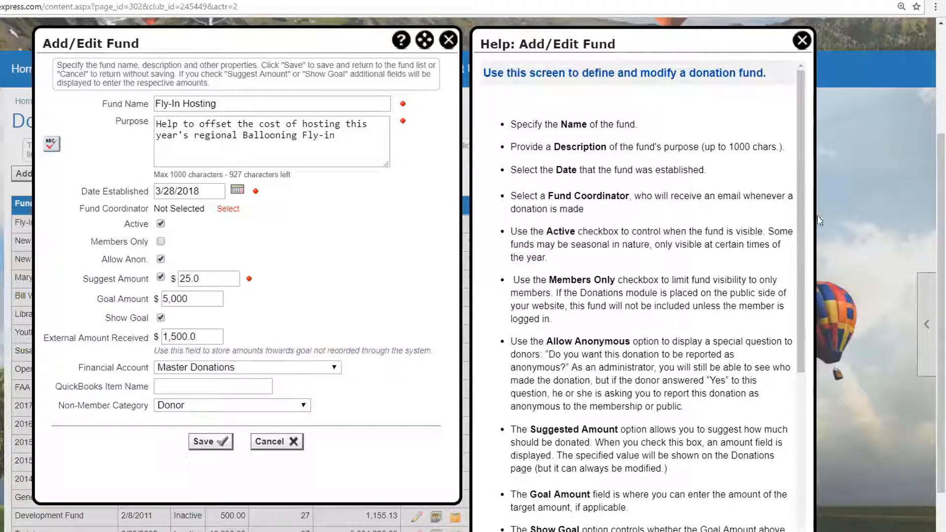
left_click_drag(814, 213, 882, 217)
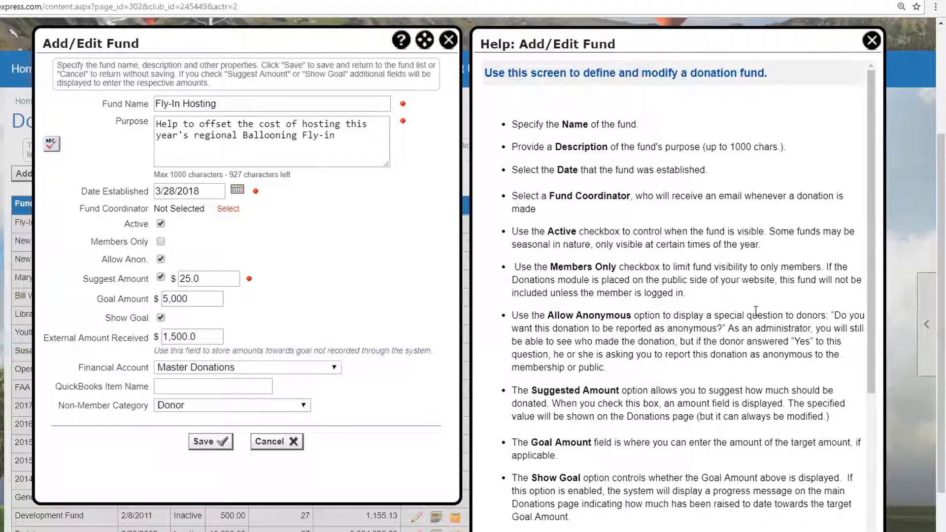